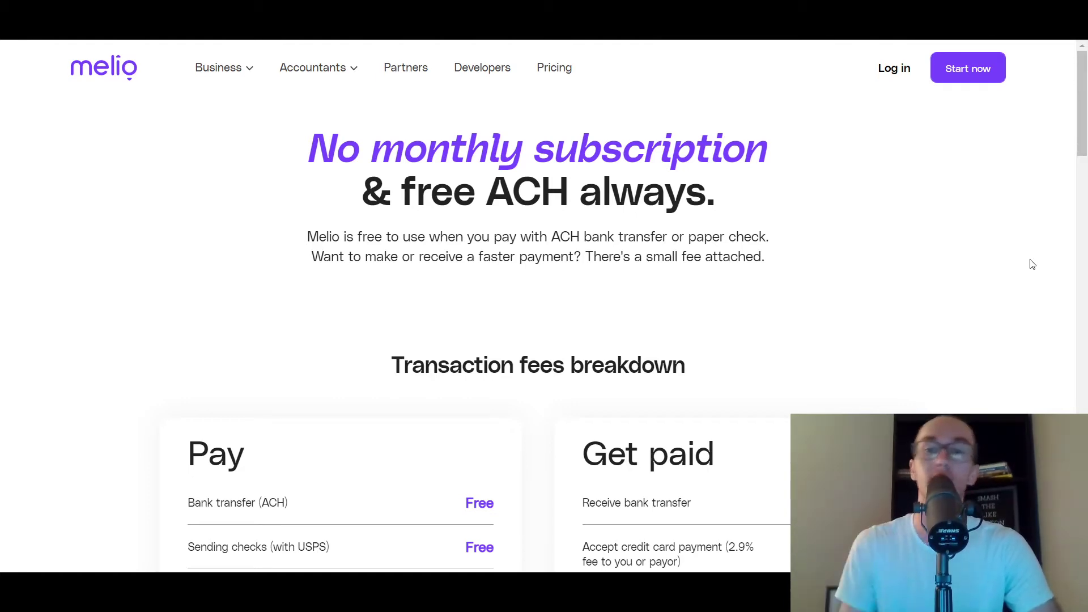
# - Scroll down through the Transaction fees breakdown and back up
pyautogui.scroll(-1, 1032, 265)
pyautogui.scroll(-1, 1030, 264)
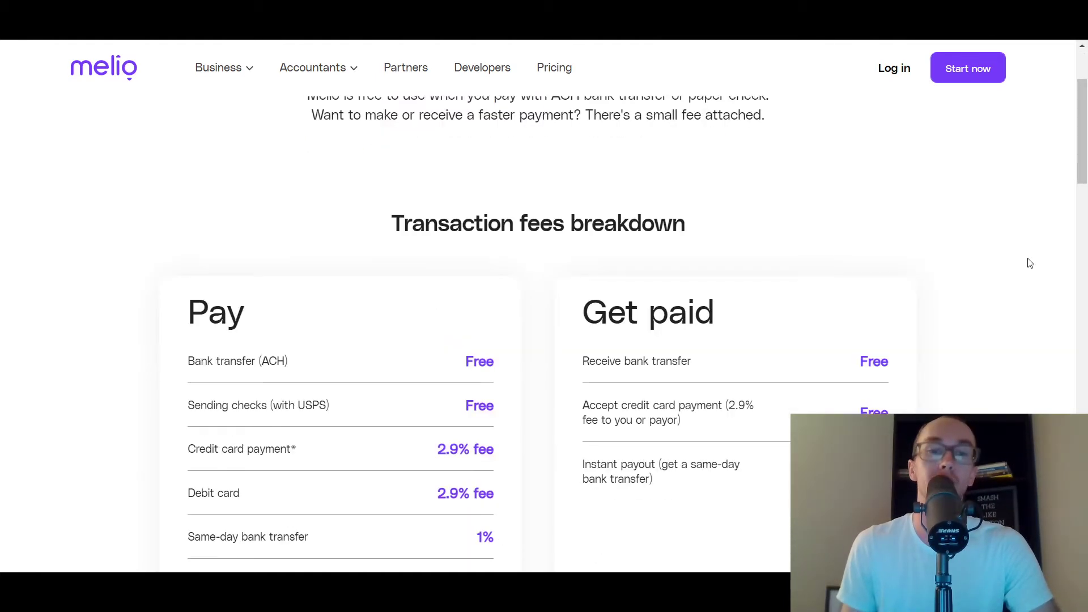
pyautogui.scroll(-1, 1034, 269)
pyautogui.scroll(-1, 1039, 275)
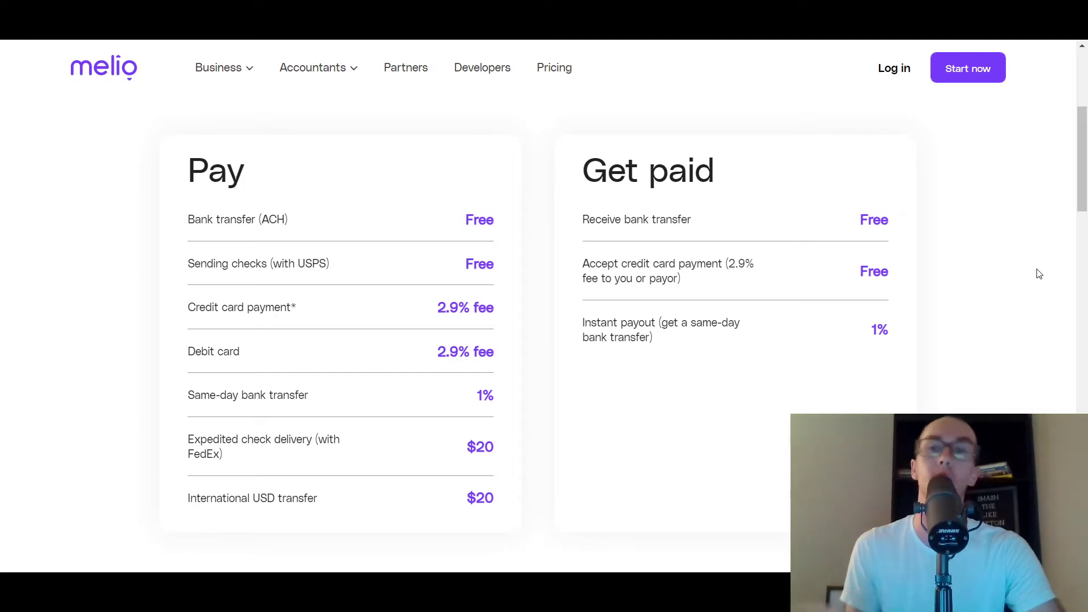
pyautogui.scroll(4, 1008, 305)
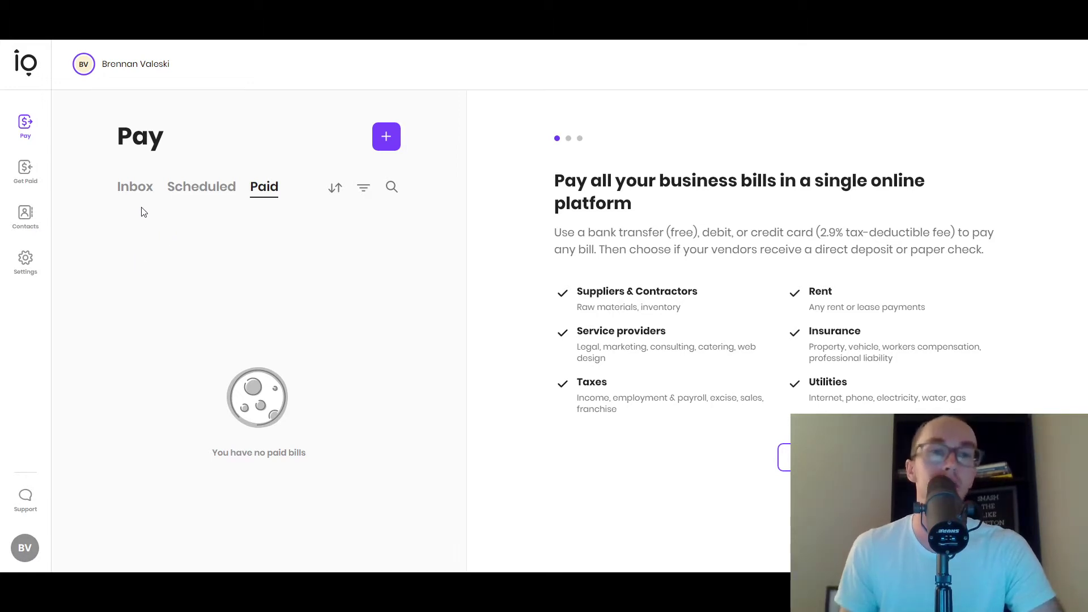
# - Browse the Inbox, Scheduled and Paid bill lists, then bring up the Add a bill to pay dialog
pyautogui.click(140, 192)
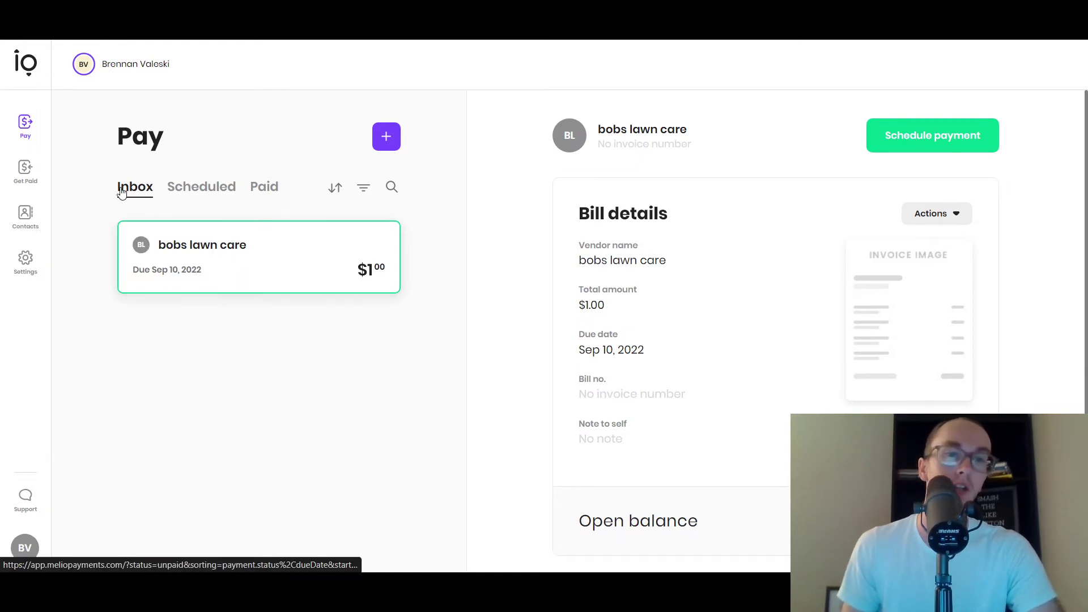
pyautogui.click(221, 195)
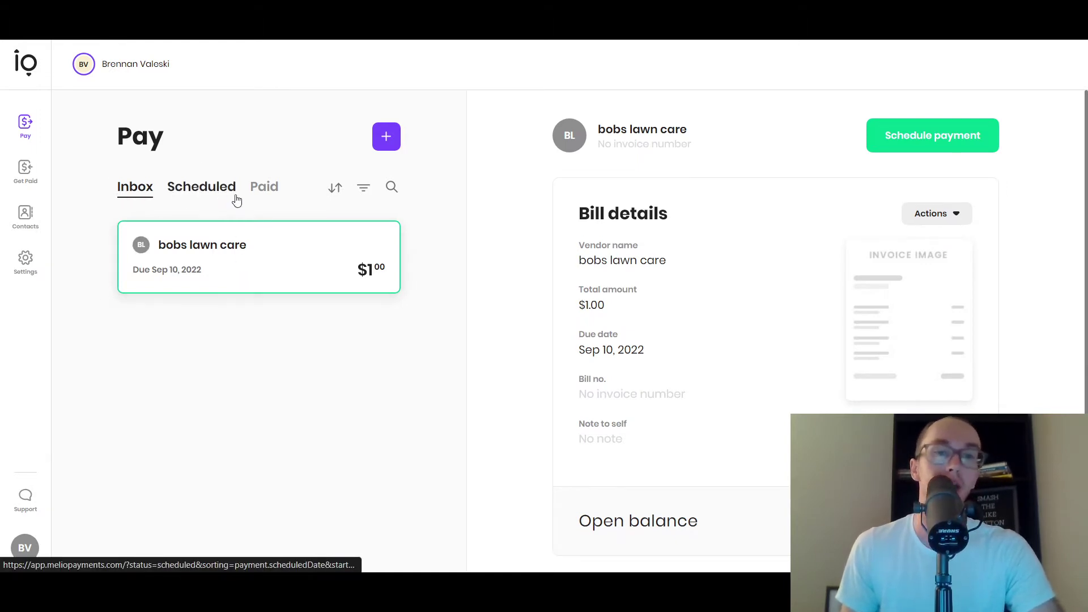
pyautogui.click(271, 192)
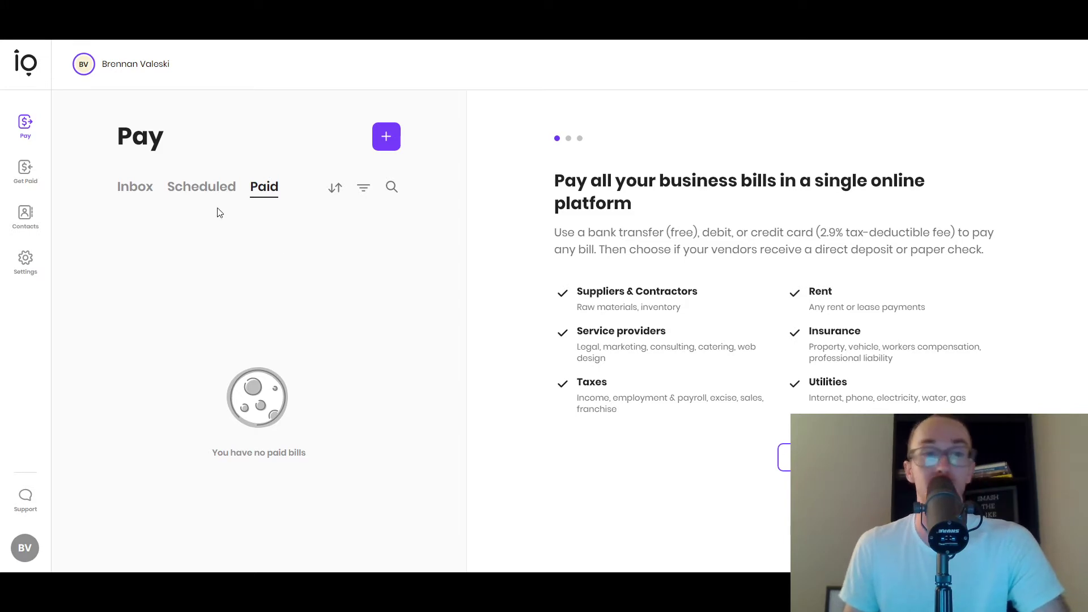
pyautogui.click(203, 188)
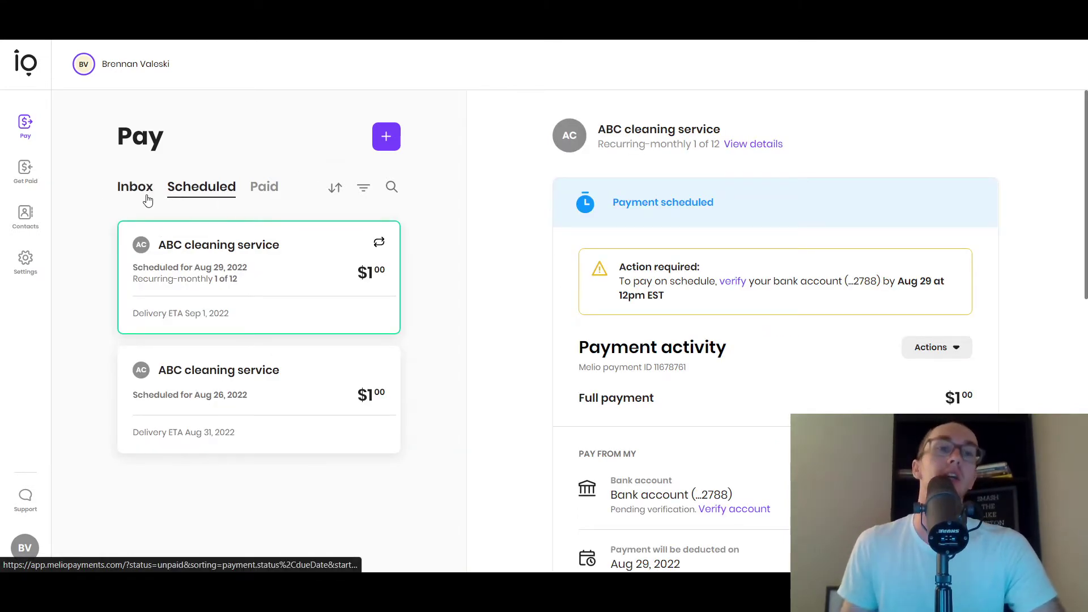
pyautogui.click(146, 196)
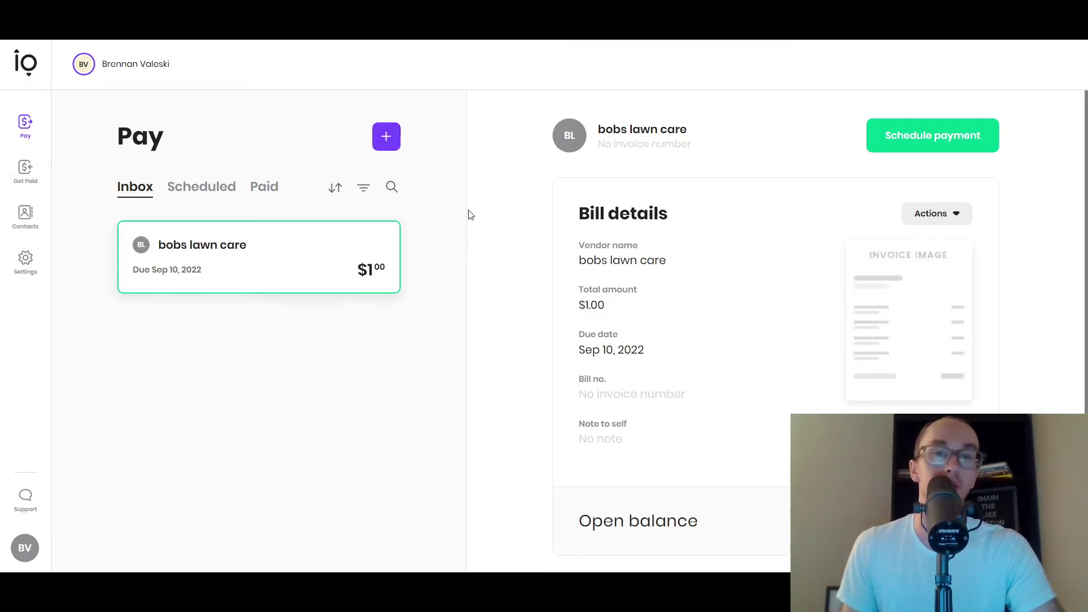
pyautogui.scroll(-1, 518, 300)
pyautogui.scroll(1, 736, 279)
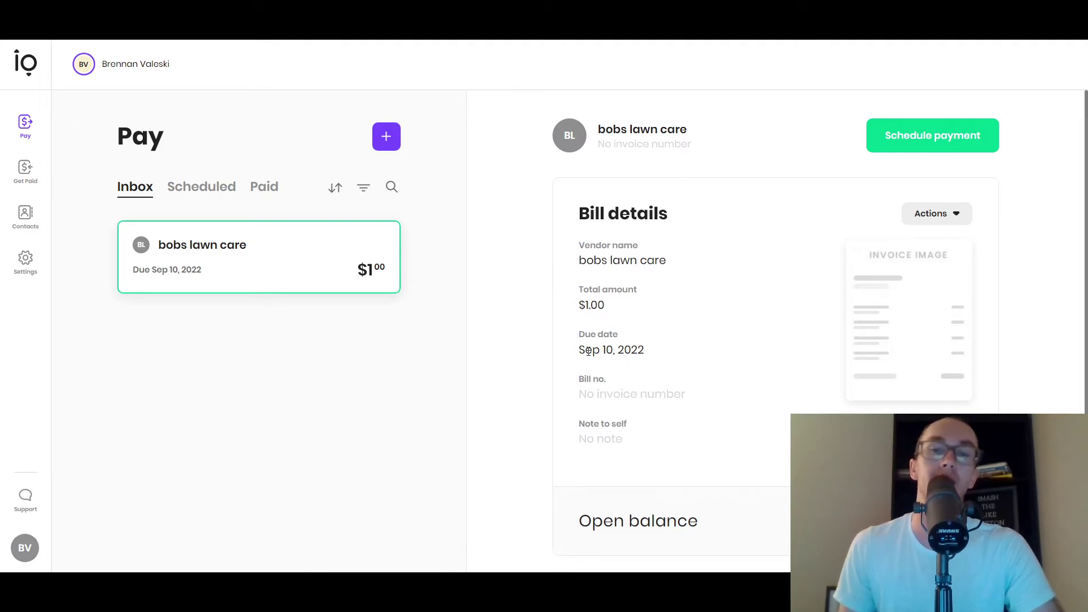
pyautogui.scroll(-1, 701, 561)
pyautogui.scroll(1, 610, 448)
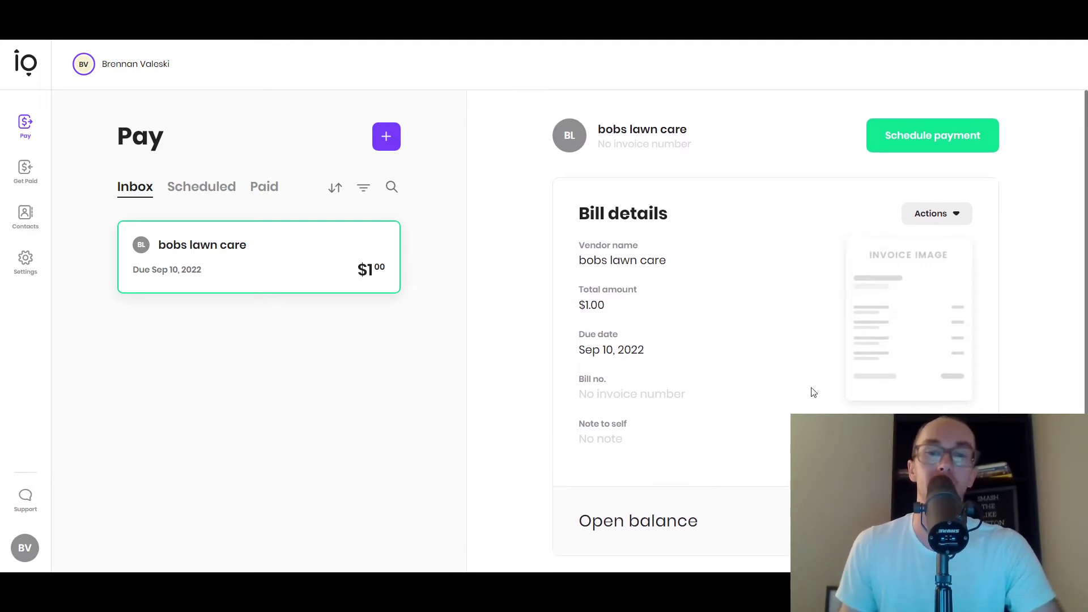
pyautogui.click(222, 192)
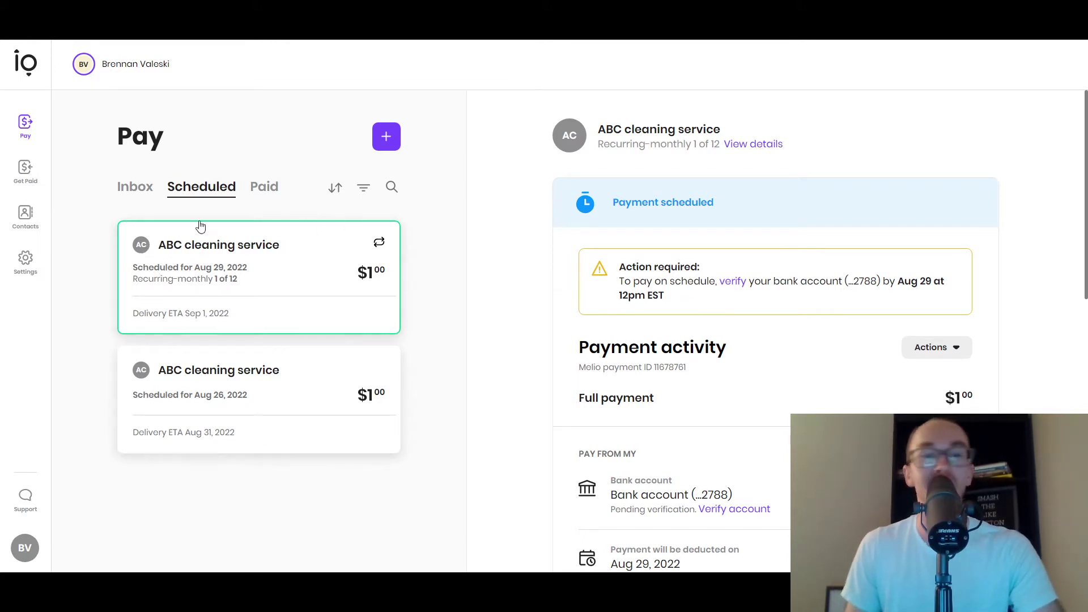
pyautogui.click(390, 137)
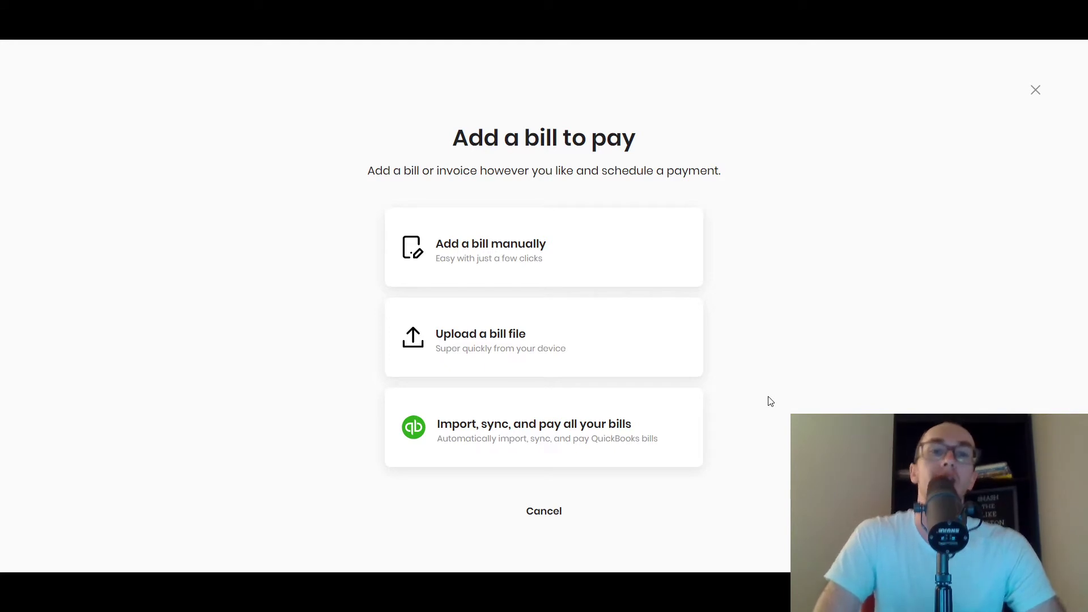
# - Manually enter a $200 bill from vendor ABC cleaning service with Monthly frequency
pyautogui.click(581, 245)
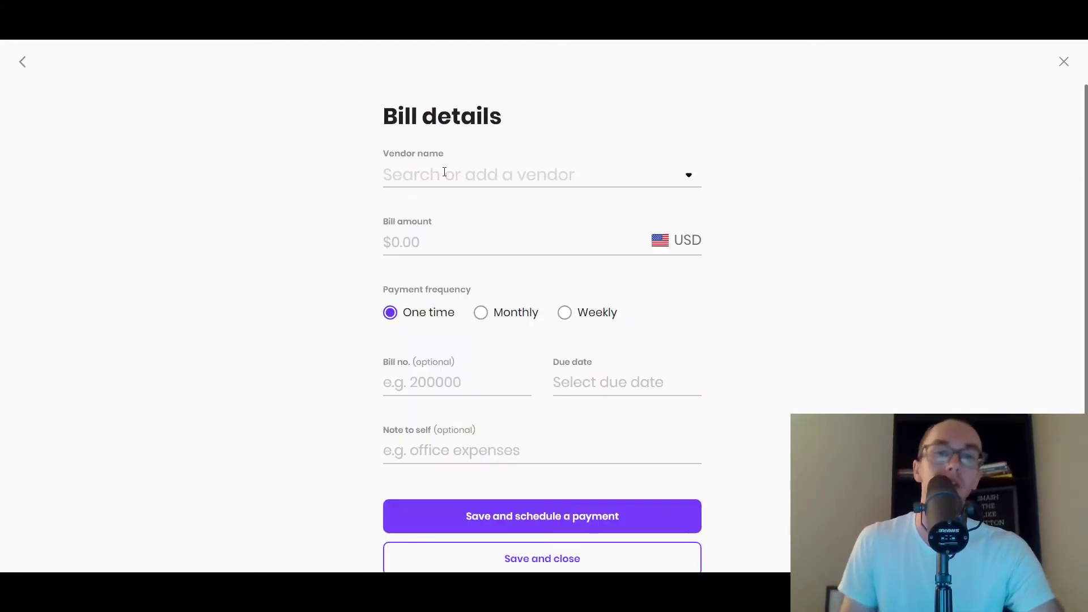
pyautogui.click(452, 173)
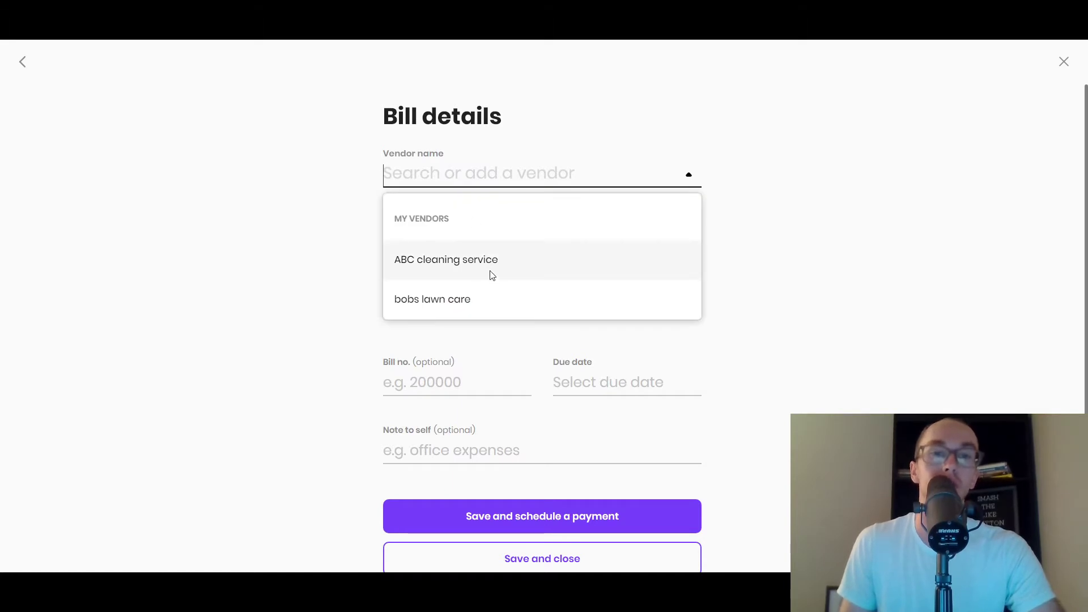
pyautogui.click(492, 274)
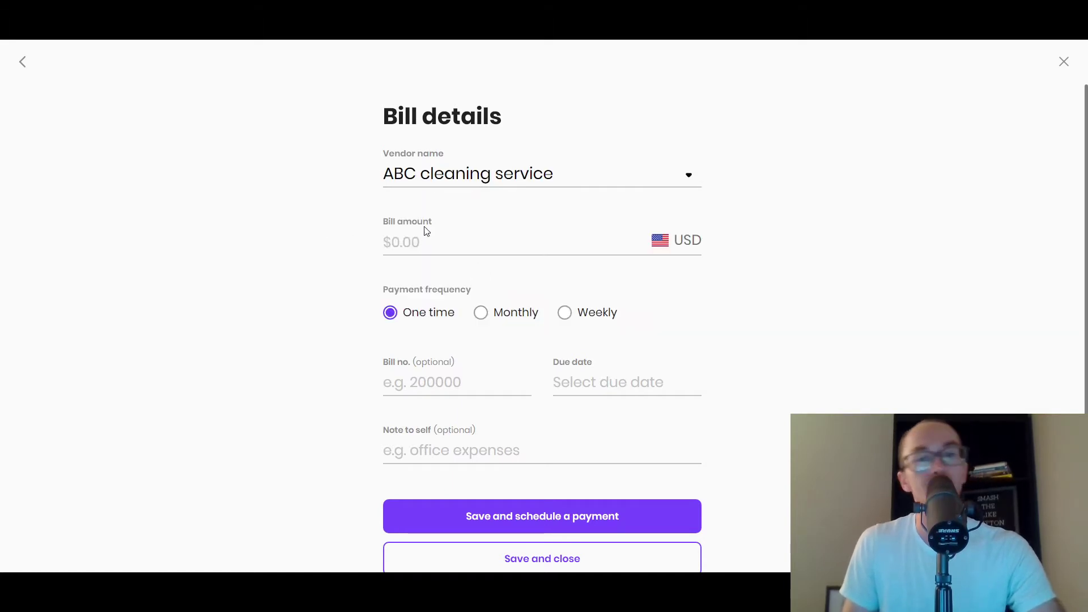
pyautogui.click(434, 235)
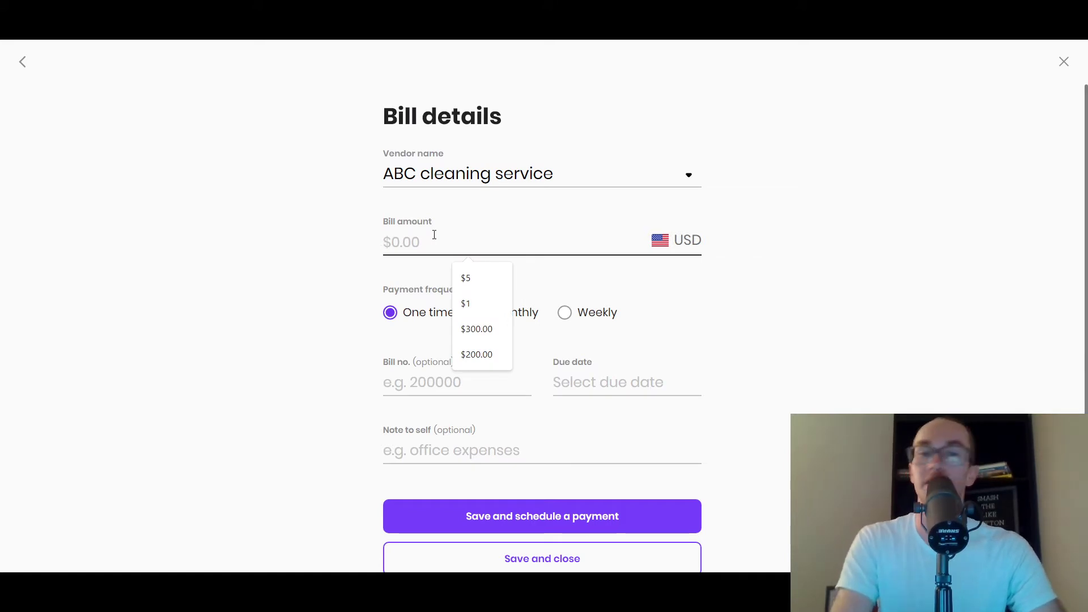
pyautogui.write('1')
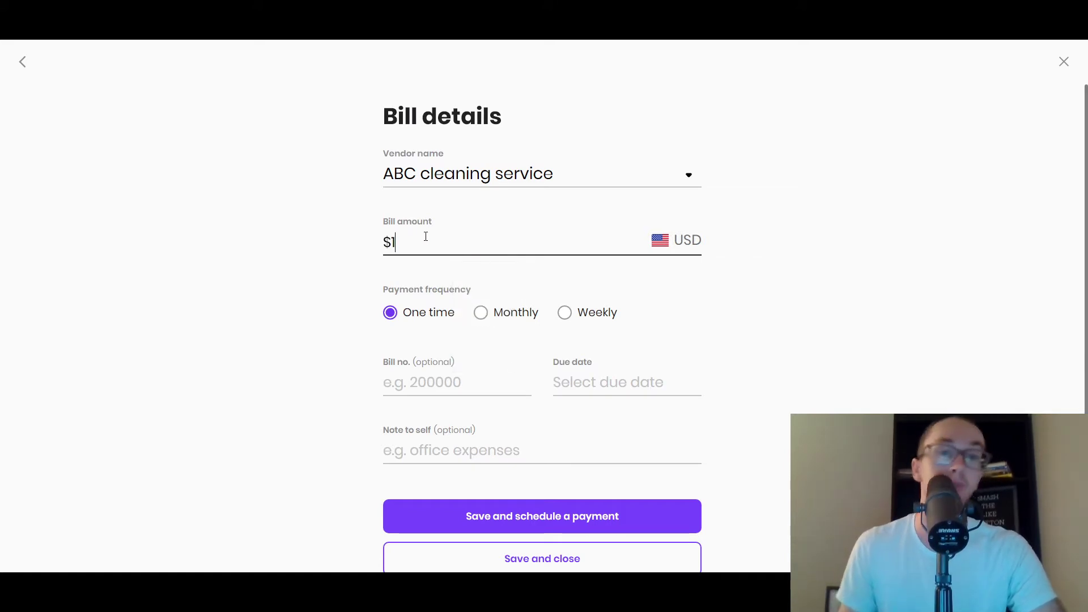
pyautogui.moveTo(425, 236); pyautogui.dragTo(390, 243)
pyautogui.write('200')
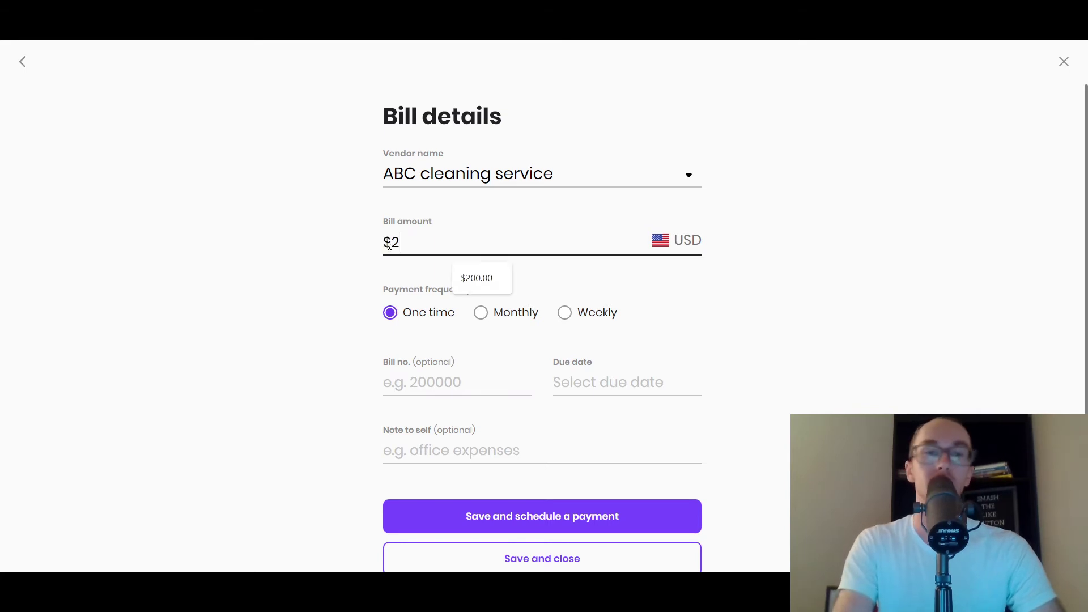
pyautogui.click(371, 251)
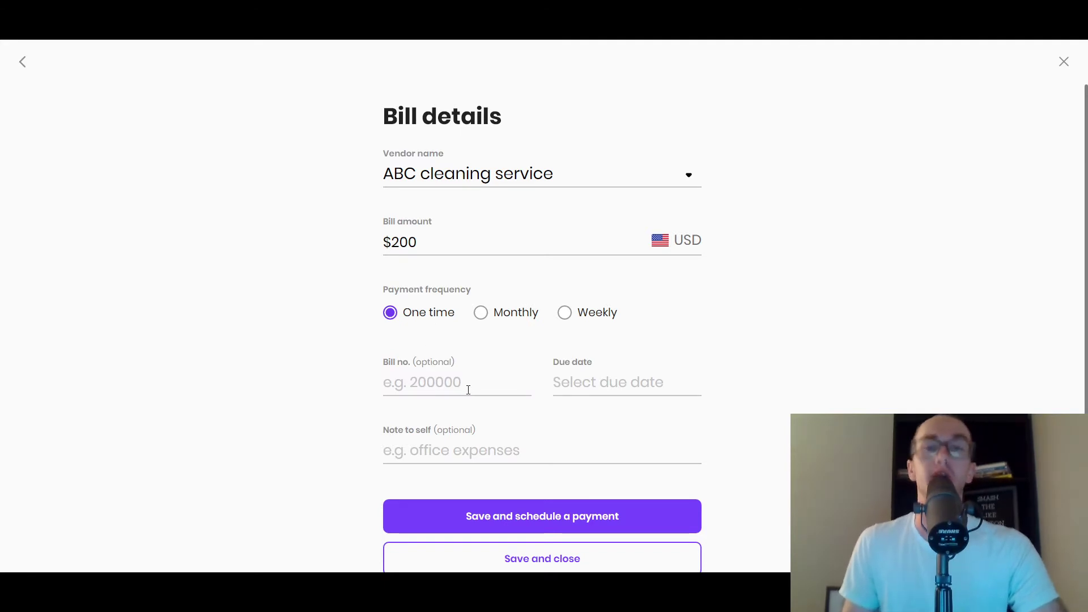
pyautogui.click(482, 313)
pyautogui.click(599, 316)
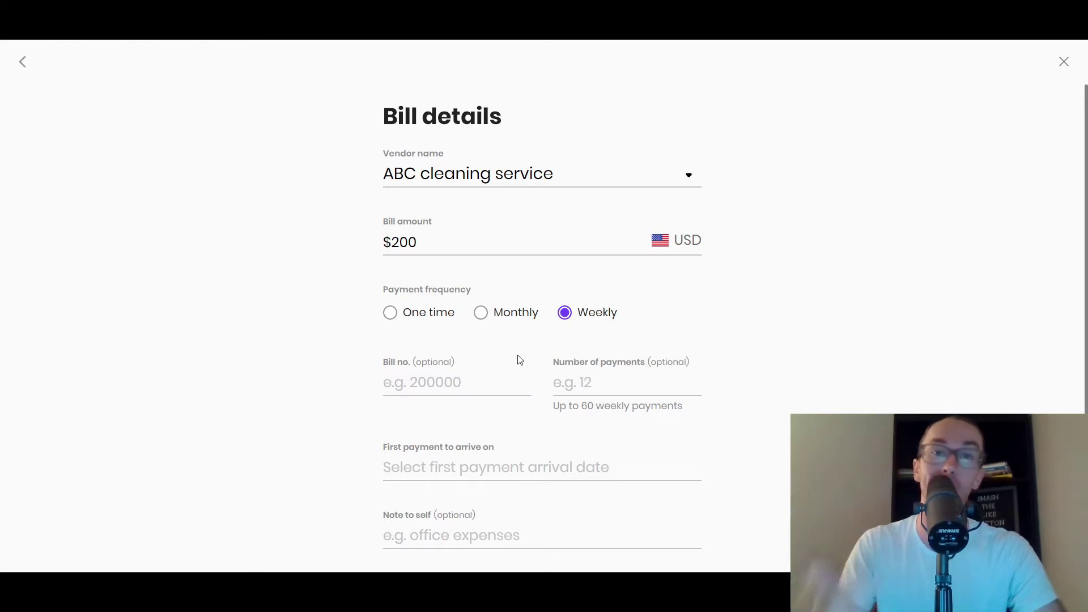
pyautogui.click(507, 314)
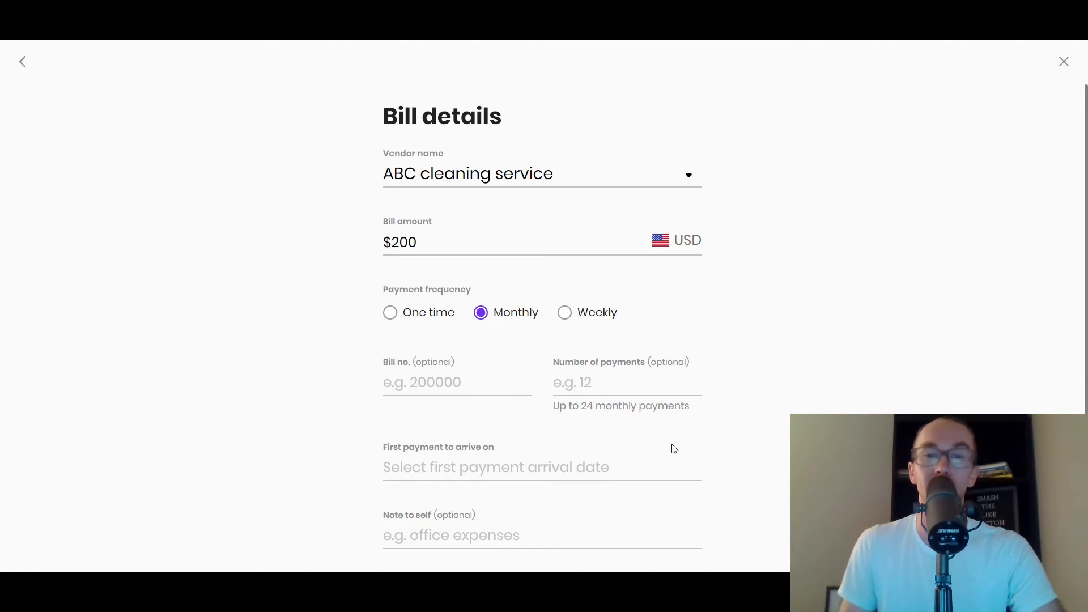
# - Try 12 and 24 in Number of payments while keeping the $200 amount
pyautogui.click(619, 377)
pyautogui.write('1')
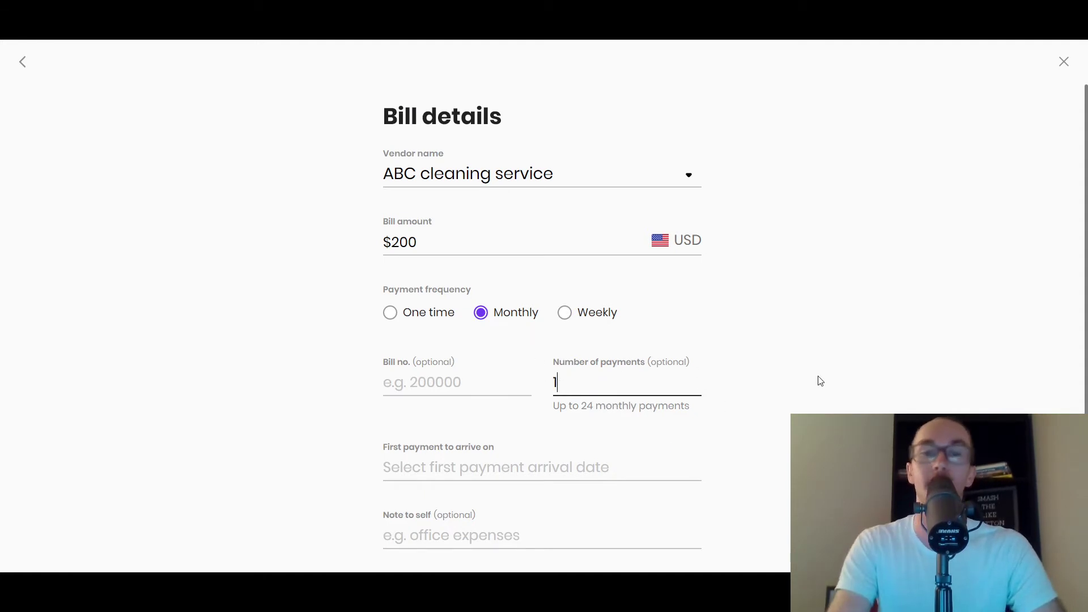
pyautogui.write('2')
pyautogui.moveTo(568, 383); pyautogui.dragTo(546, 385)
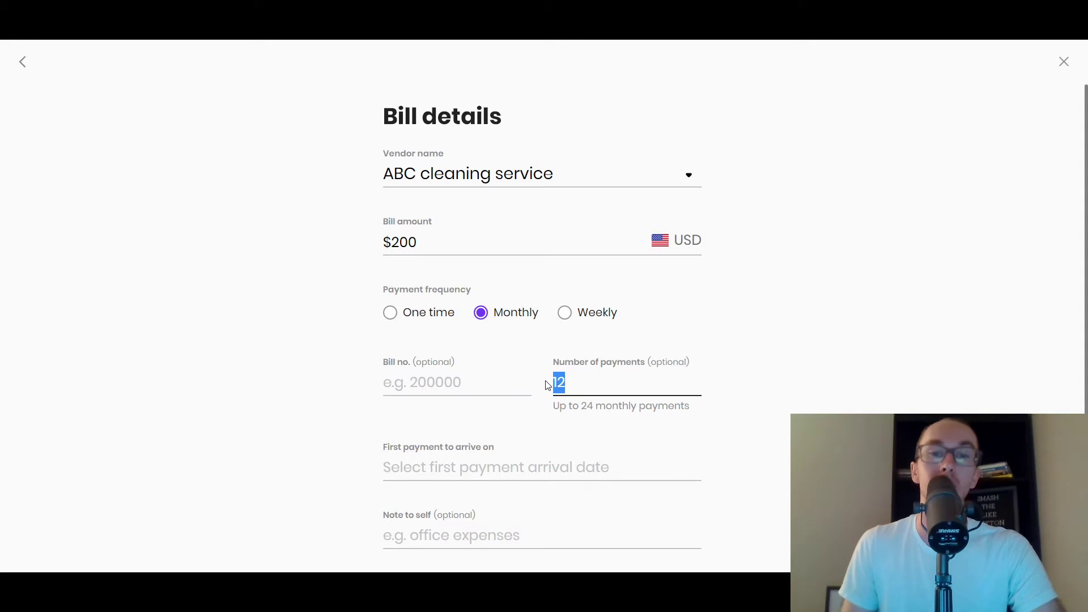
pyautogui.moveTo(419, 242); pyautogui.dragTo(393, 242)
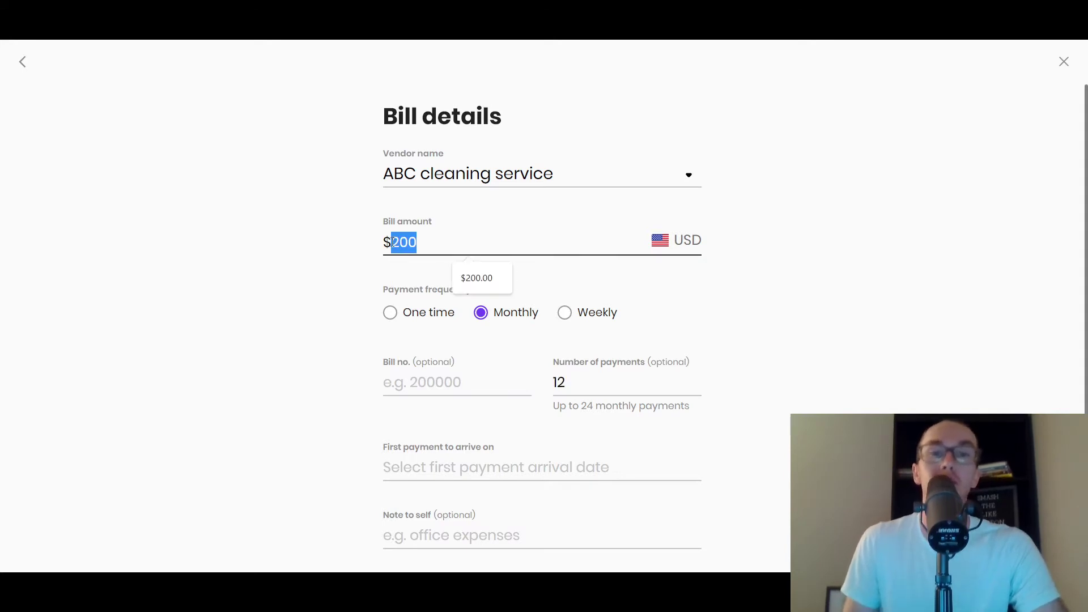
pyautogui.click(455, 253)
pyautogui.click(735, 297)
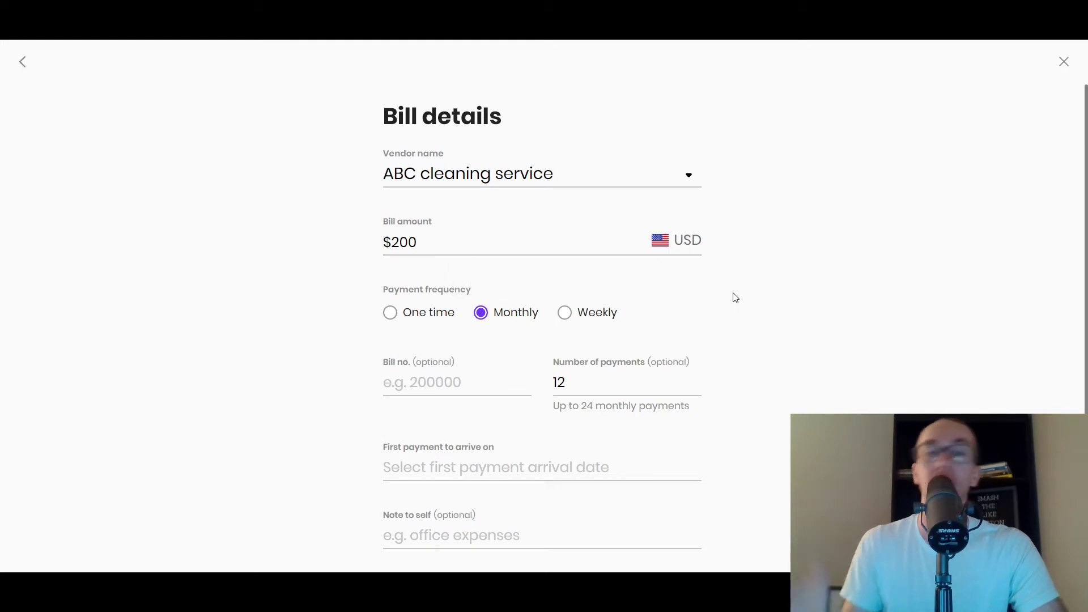
pyautogui.moveTo(578, 393); pyautogui.dragTo(554, 383)
pyautogui.click(575, 389)
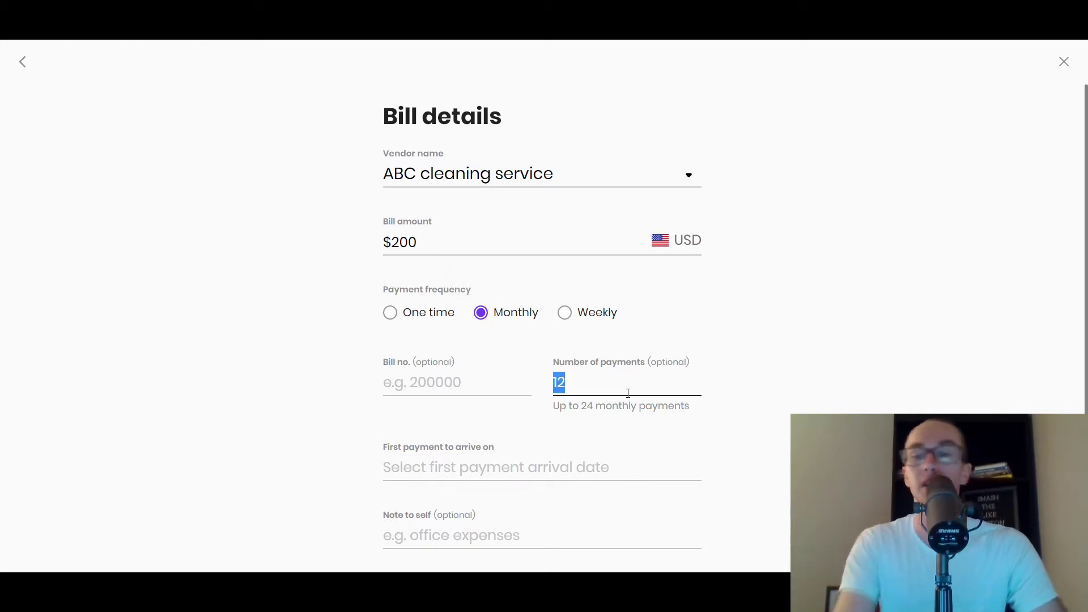
pyautogui.write('24')
pyautogui.moveTo(618, 396); pyautogui.dragTo(542, 392)
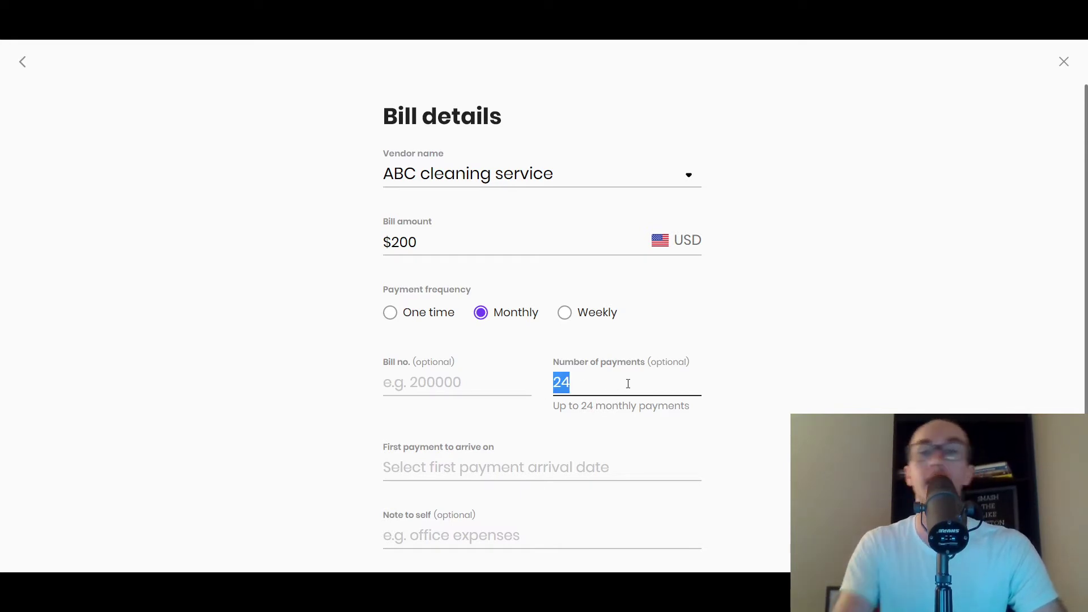
pyautogui.write('12')
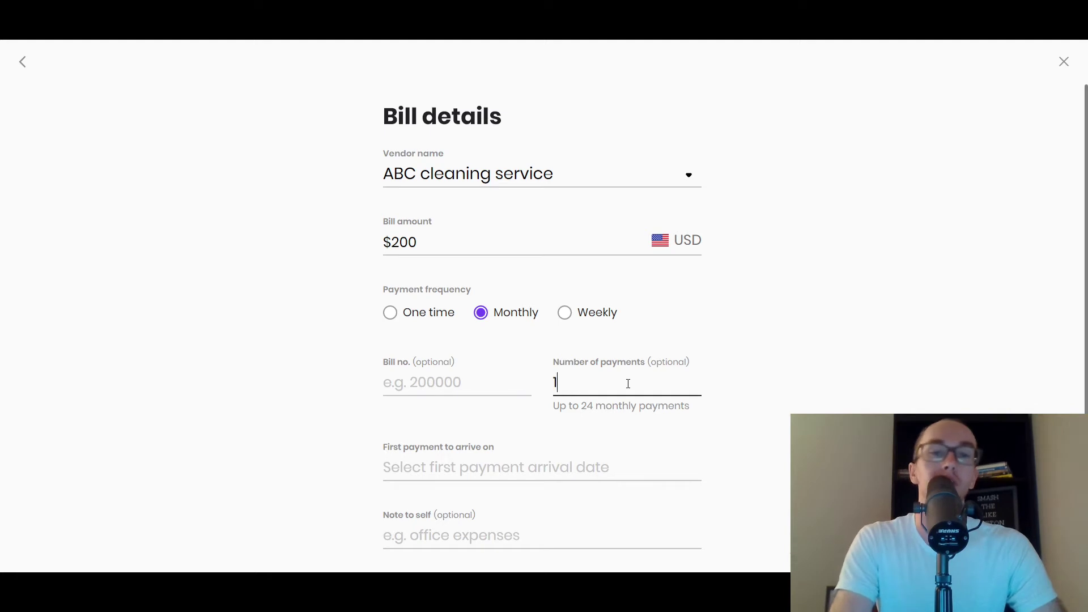
# - Switch the bill to Weekly frequency with 60 payments
pyautogui.click(565, 312)
pyautogui.moveTo(600, 399); pyautogui.dragTo(547, 396)
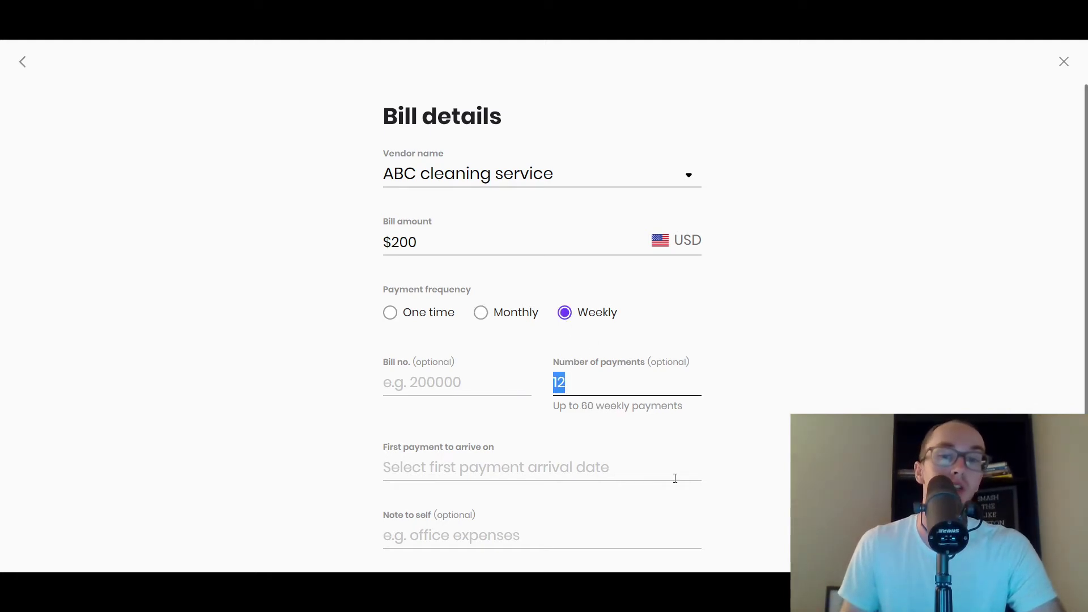
pyautogui.write('60')
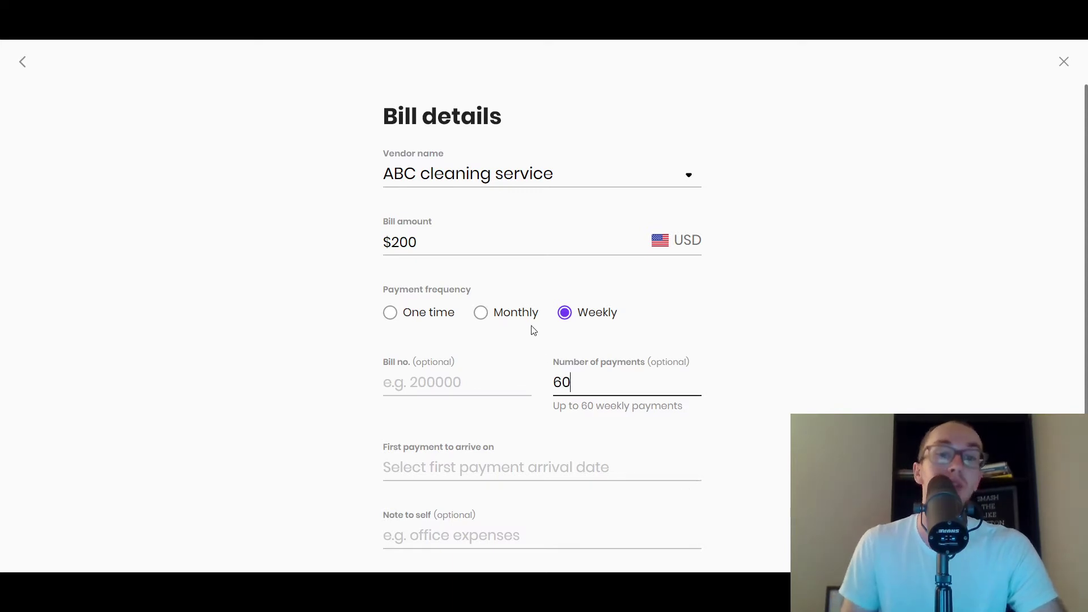
pyautogui.click(531, 325)
pyautogui.click(585, 320)
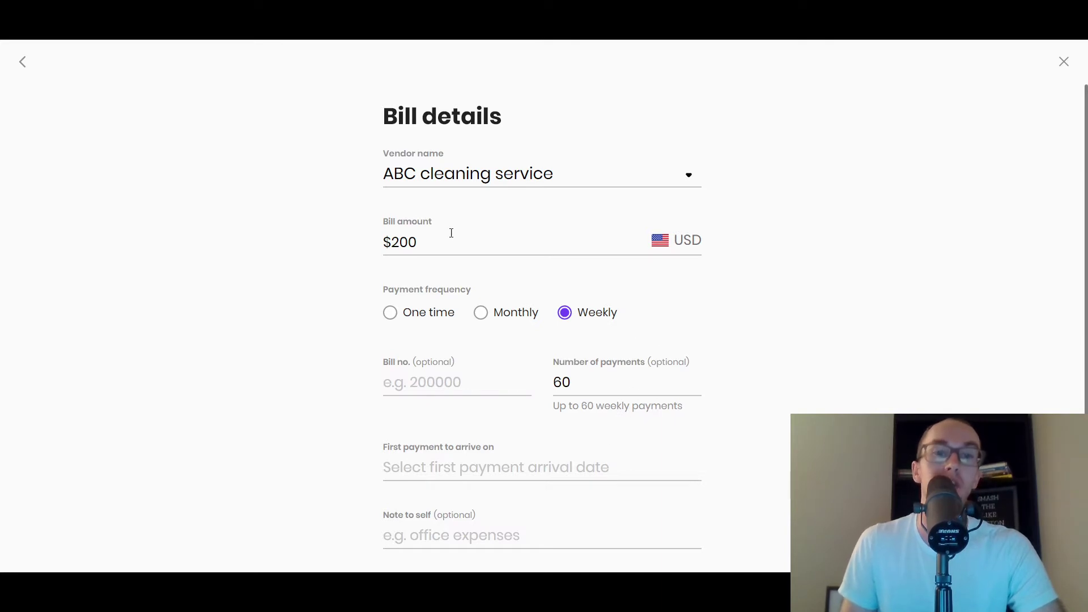
pyautogui.moveTo(451, 233); pyautogui.dragTo(407, 242)
pyautogui.click(327, 245)
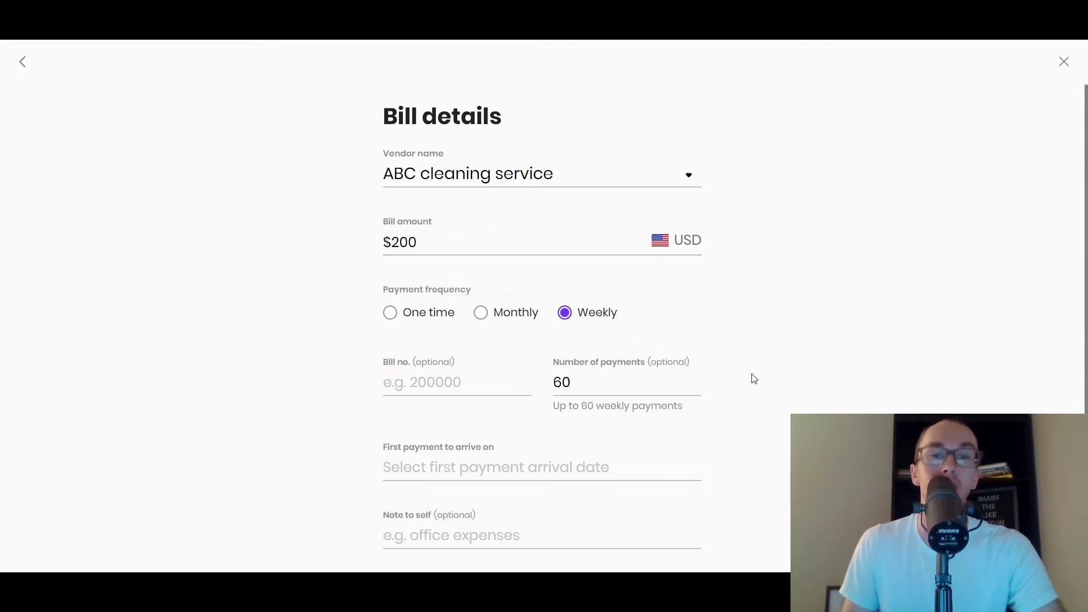
# - Enter 33 as the bill number
pyautogui.scroll(-2, 682, 373)
pyautogui.click(402, 313)
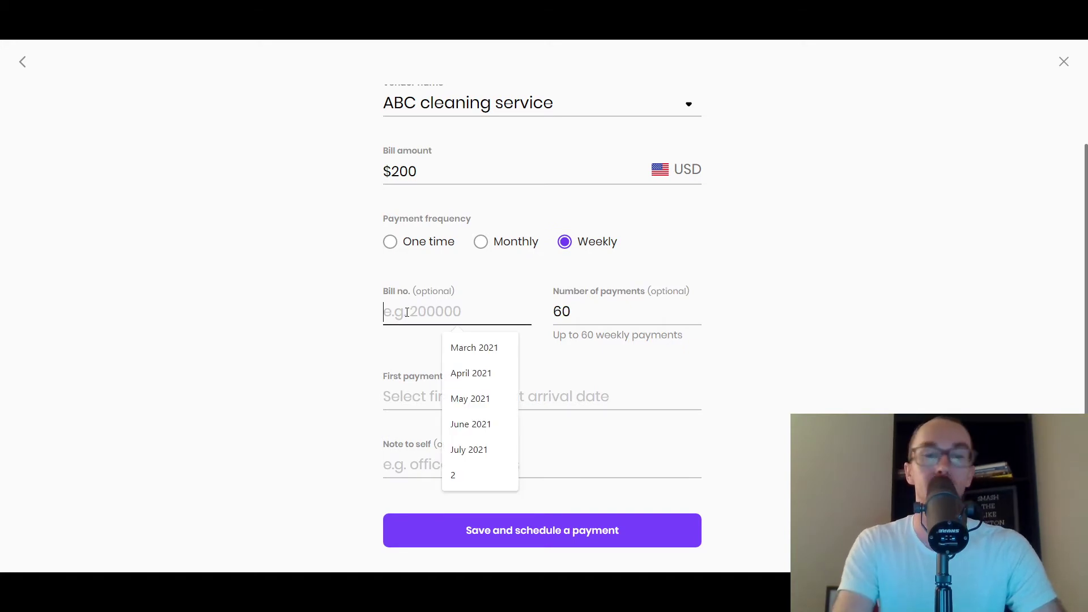
pyautogui.write('33')
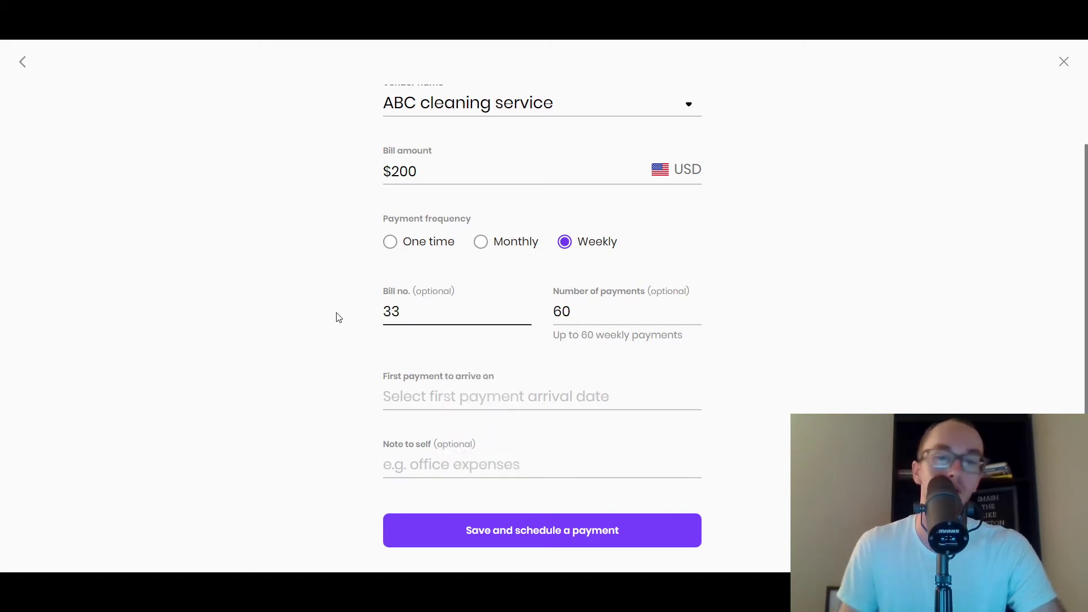
pyautogui.click(317, 320)
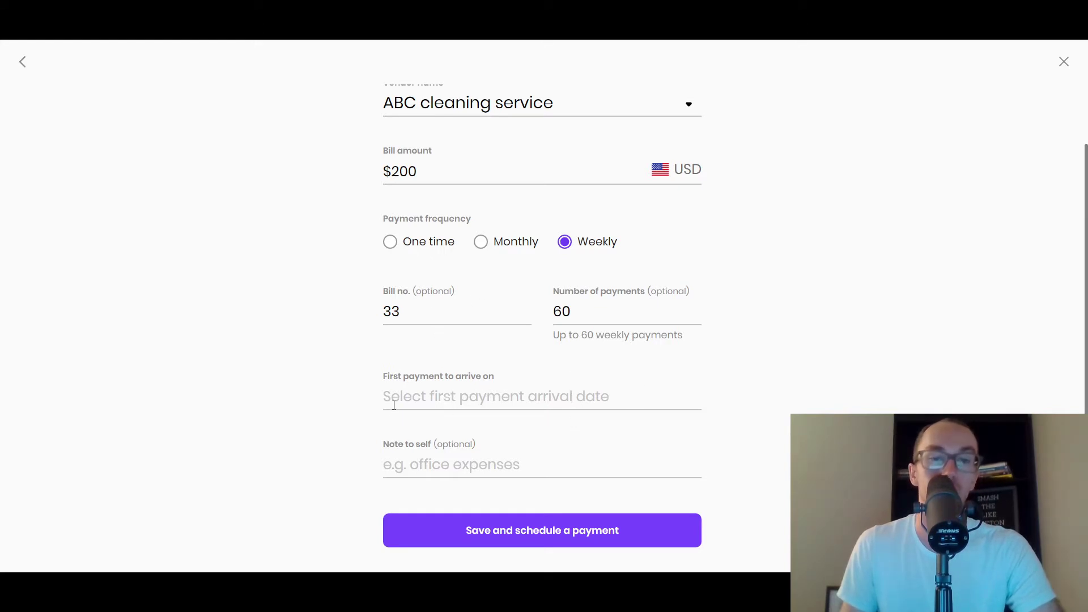
# - Set the first payment date to Tuesday, Oct 4, 2022
pyautogui.click(521, 397)
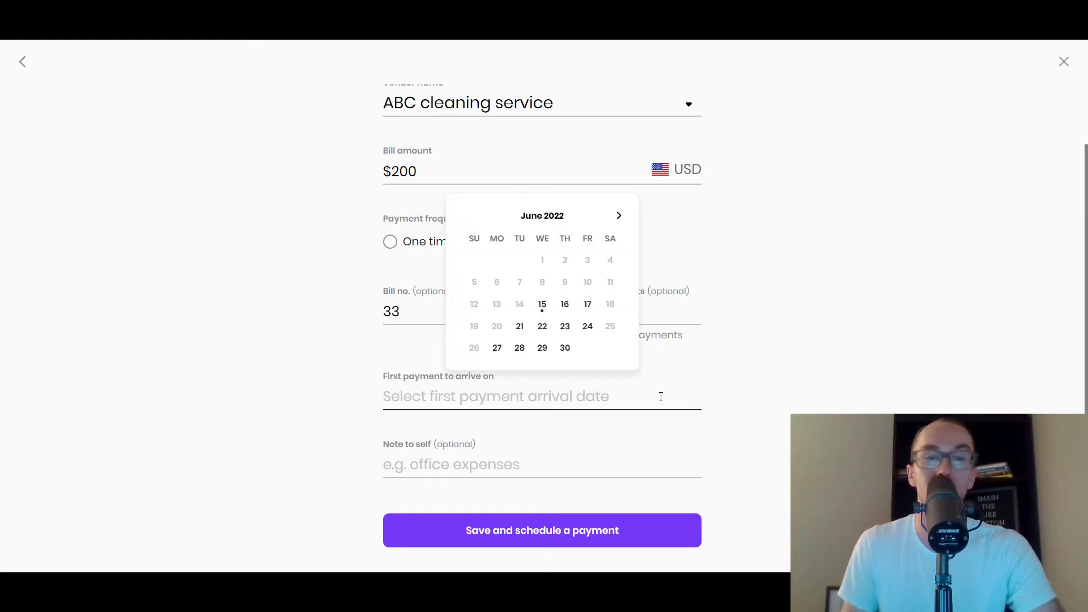
pyautogui.click(618, 216)
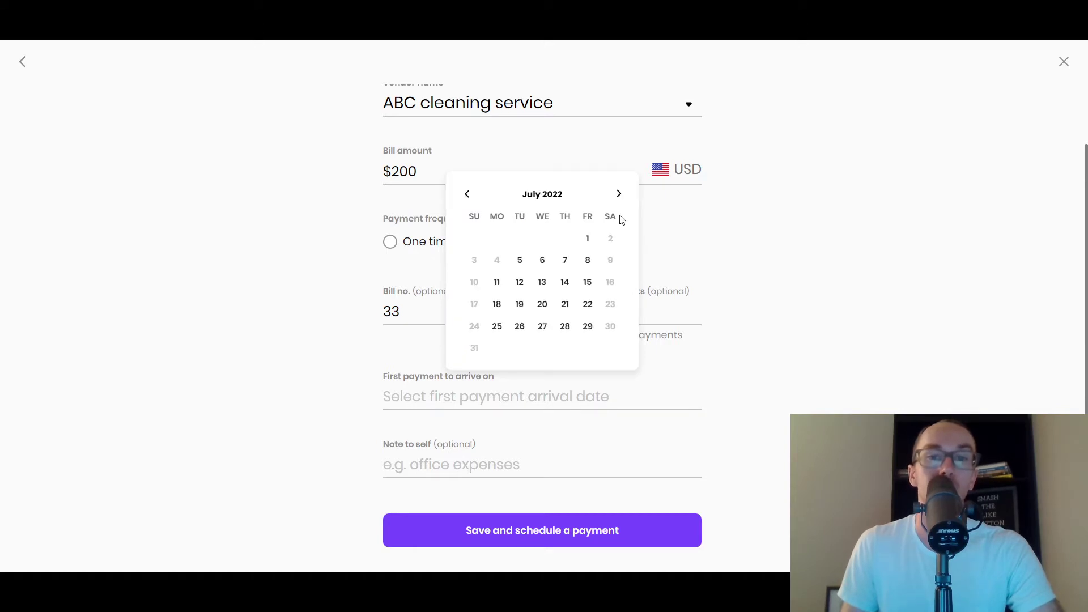
pyautogui.click(621, 197)
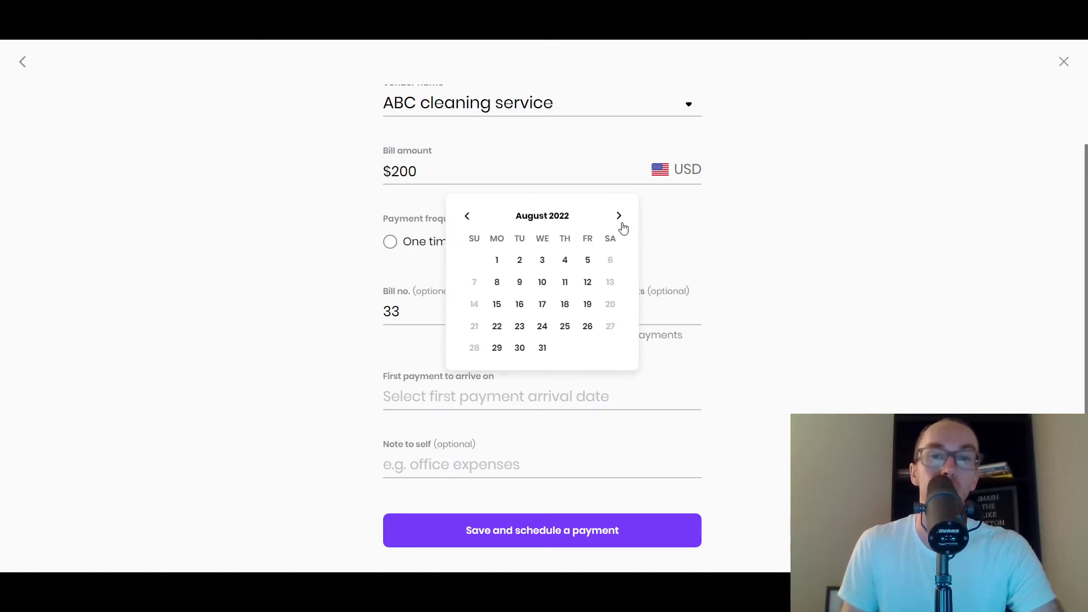
pyautogui.click(619, 214)
pyautogui.click(619, 216)
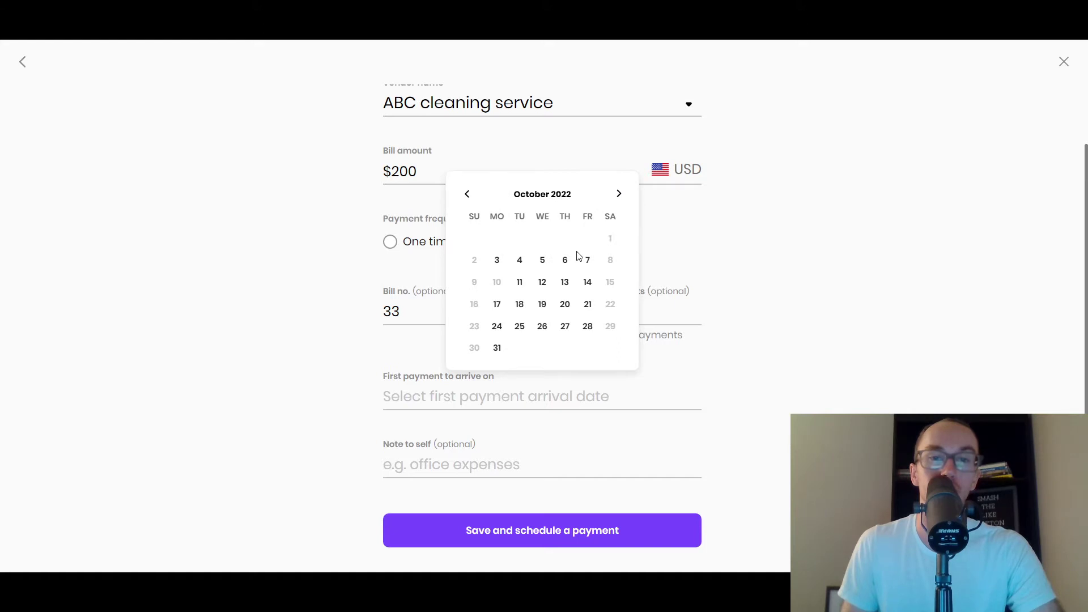
pyautogui.click(519, 259)
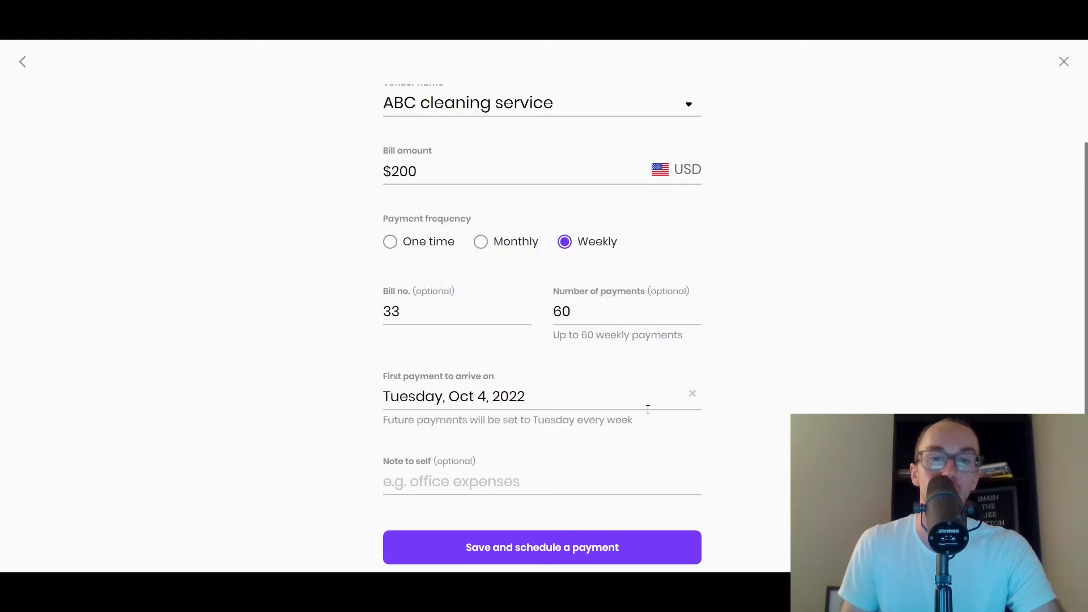
# - Add the suggested bathroom-cleaning note to self, then save and schedule the payment
pyautogui.scroll(-1, 753, 304)
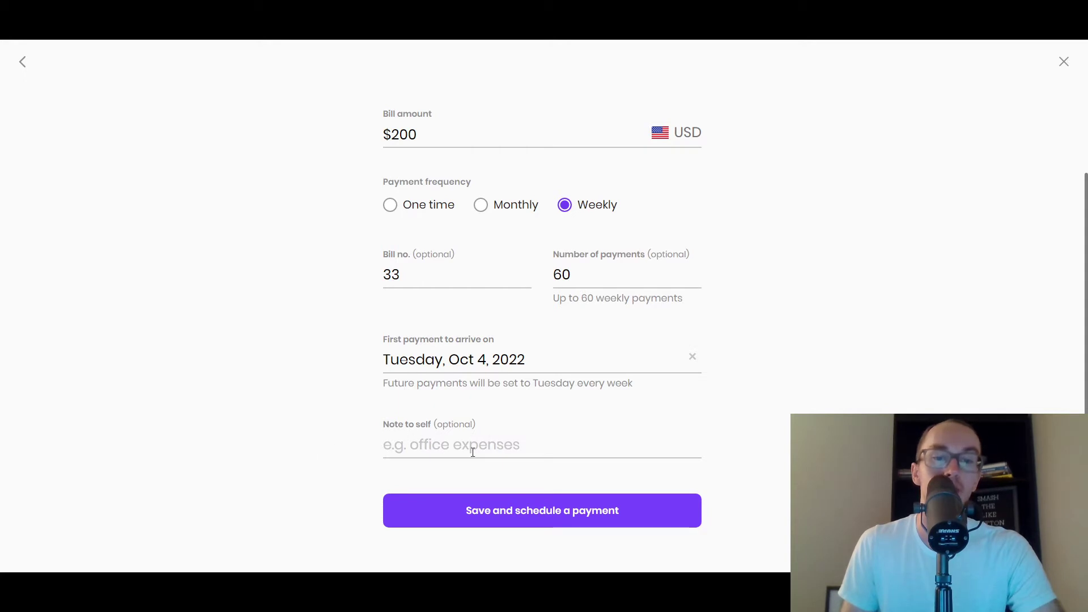
pyautogui.click(446, 448)
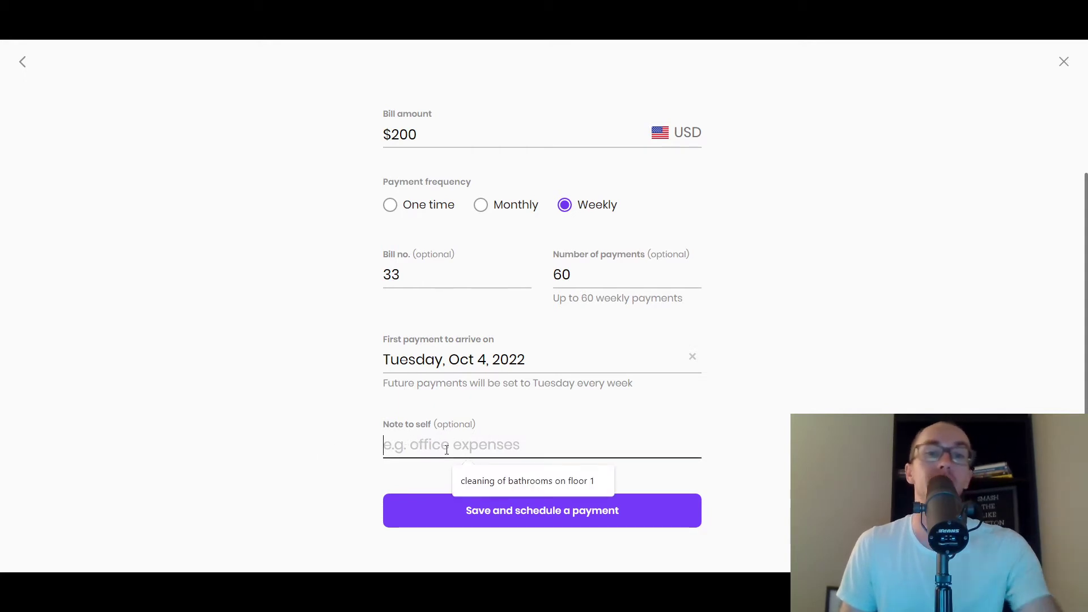
pyautogui.click(528, 481)
pyautogui.click(613, 475)
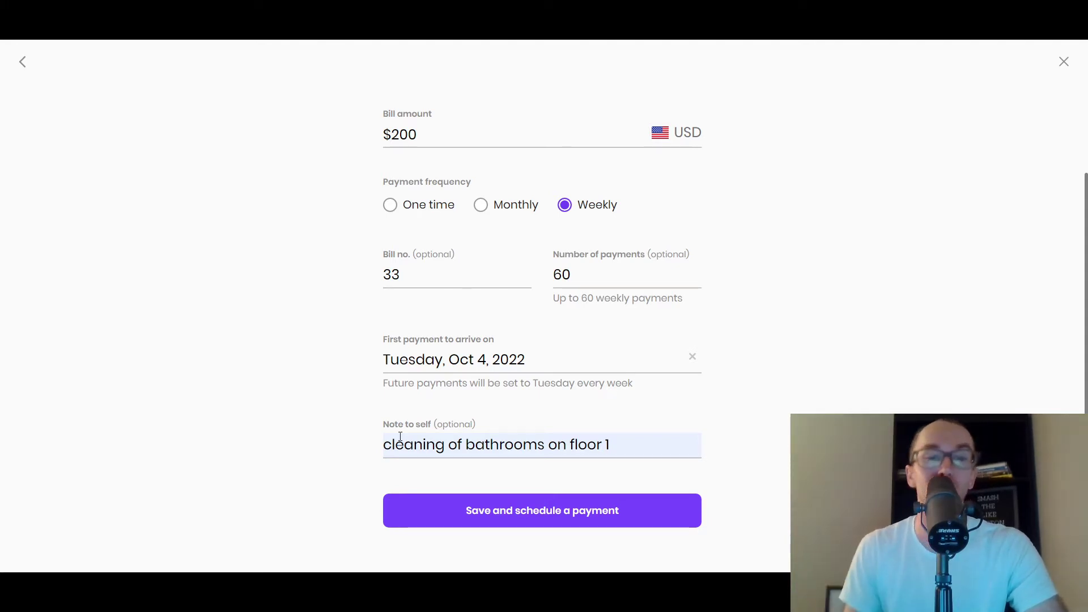
pyautogui.scroll(1, 738, 451)
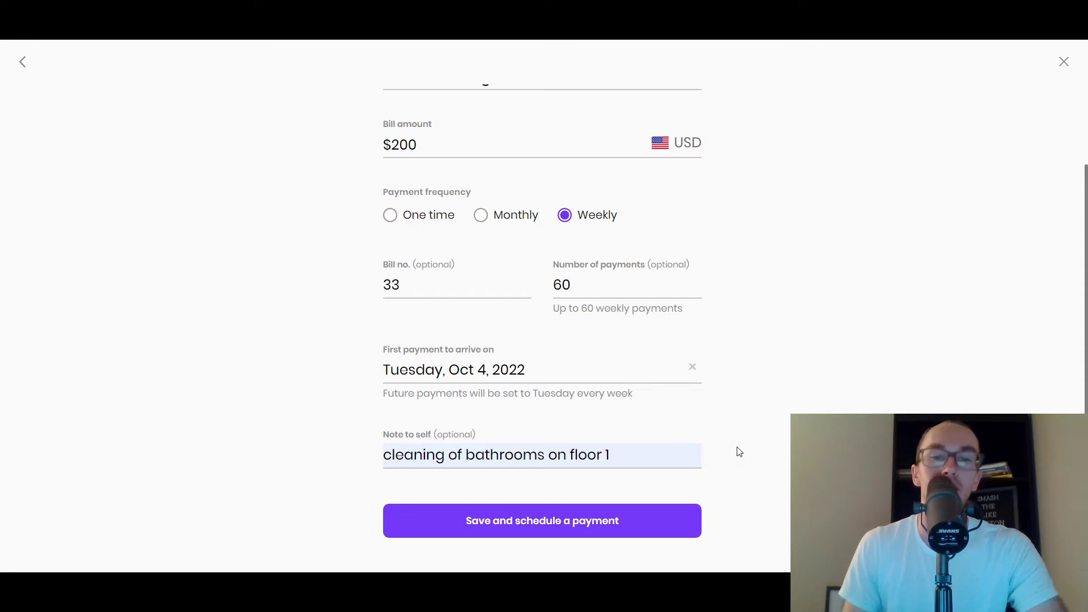
pyautogui.scroll(3, 553, 493)
pyautogui.scroll(-3, 765, 413)
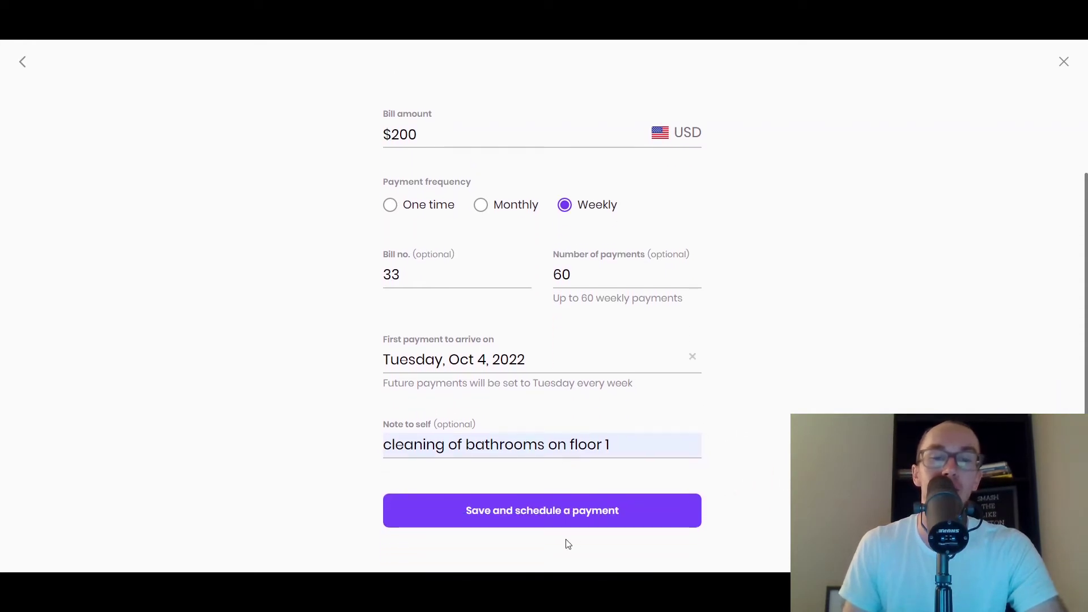
pyautogui.click(585, 517)
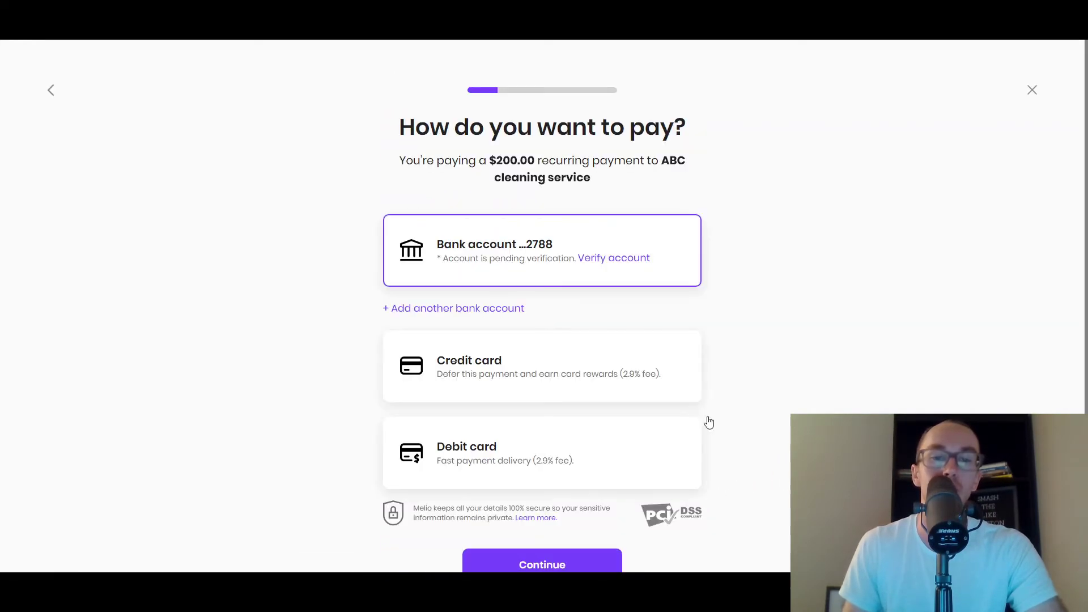
# - Keep the existing bank account as the payment method and continue
pyautogui.scroll(-1, 777, 231)
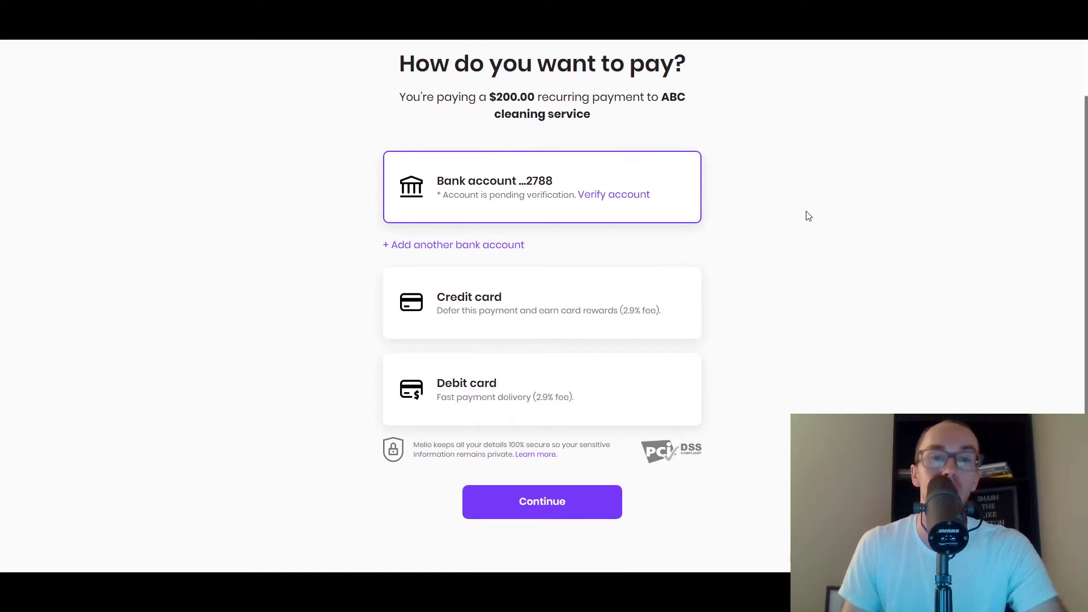
pyautogui.scroll(1, 805, 226)
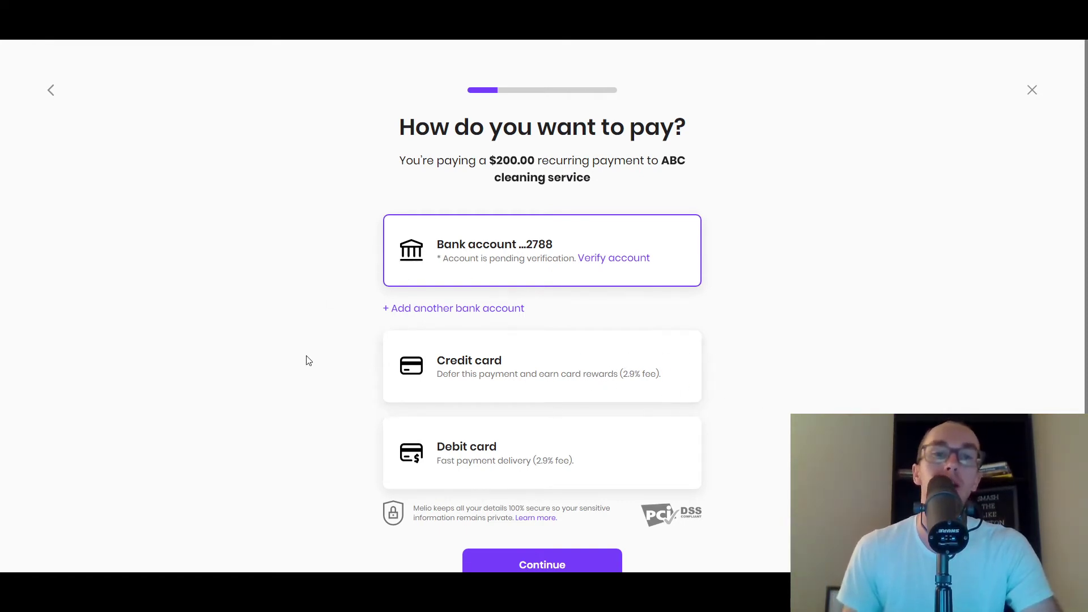
pyautogui.scroll(-1, 340, 407)
pyautogui.scroll(1, 352, 453)
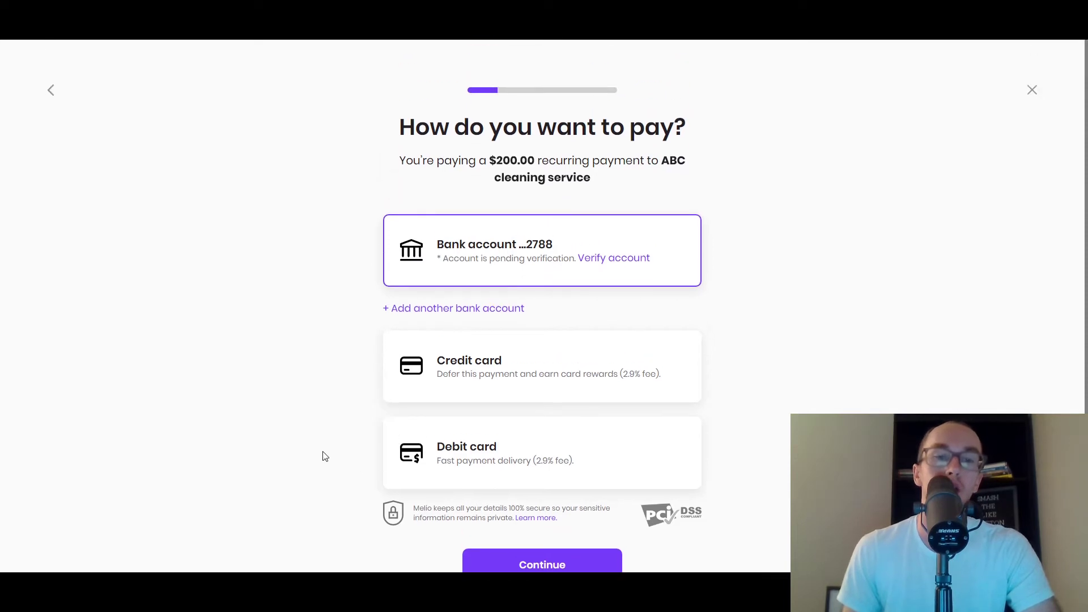
pyautogui.scroll(-1, 672, 516)
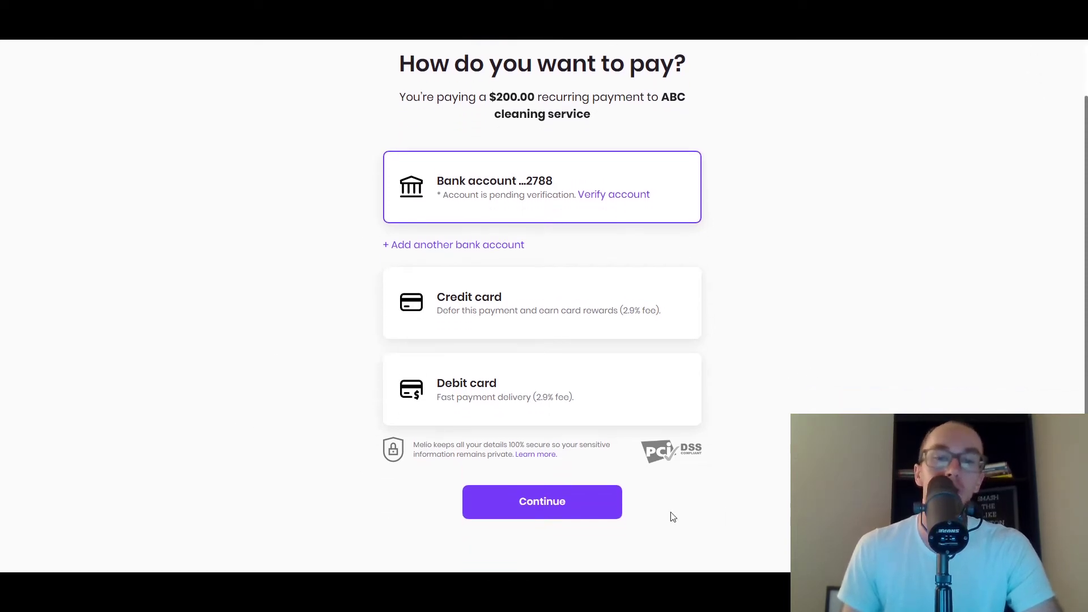
pyautogui.click(587, 505)
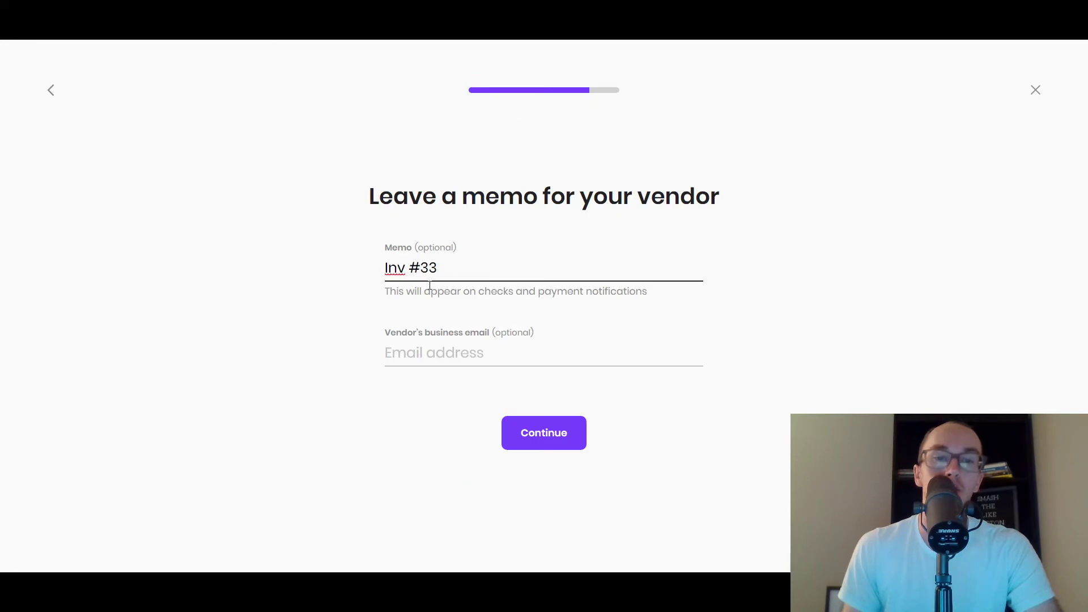
# - Keep memo 'Inv #33', leave the vendor email blank, and continue to review
pyautogui.click(374, 291)
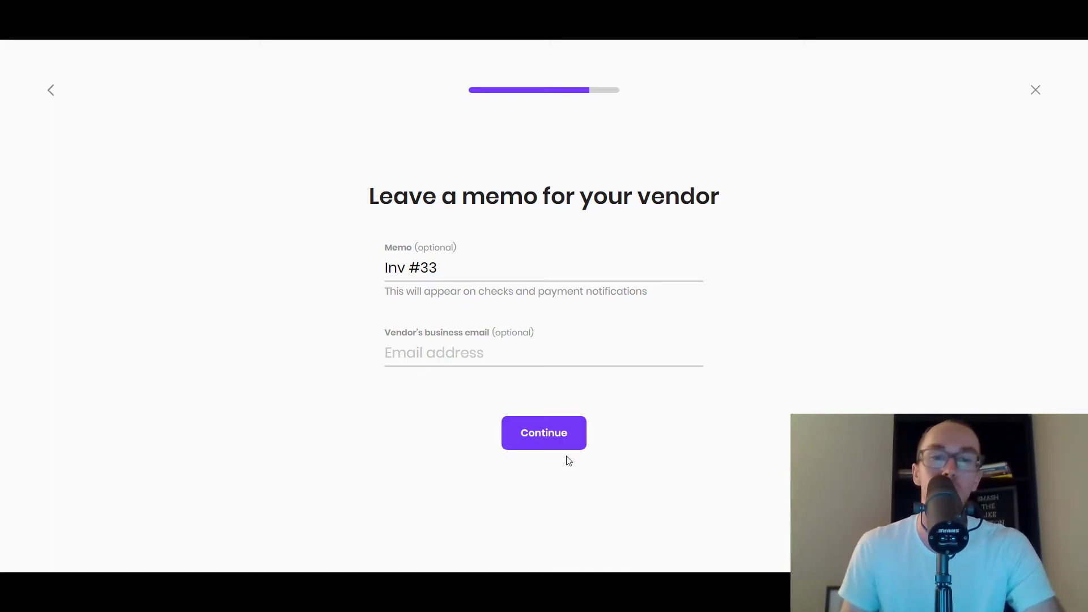
pyautogui.click(552, 446)
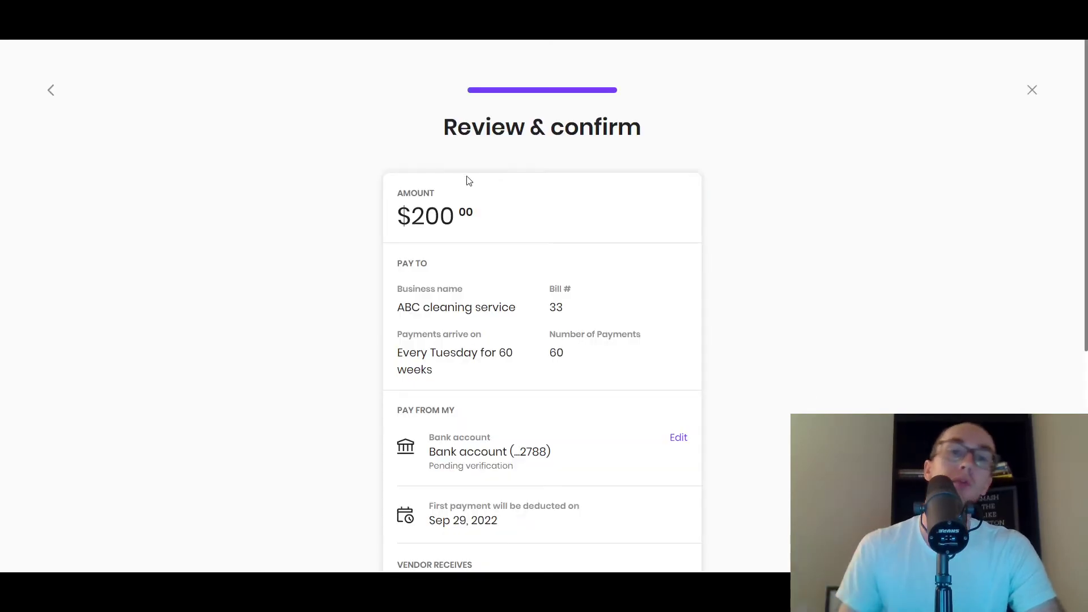
# - Review the $200 weekly ABC cleaning summary and confirm scheduling it for 60 weeks
pyautogui.scroll(-2, 593, 266)
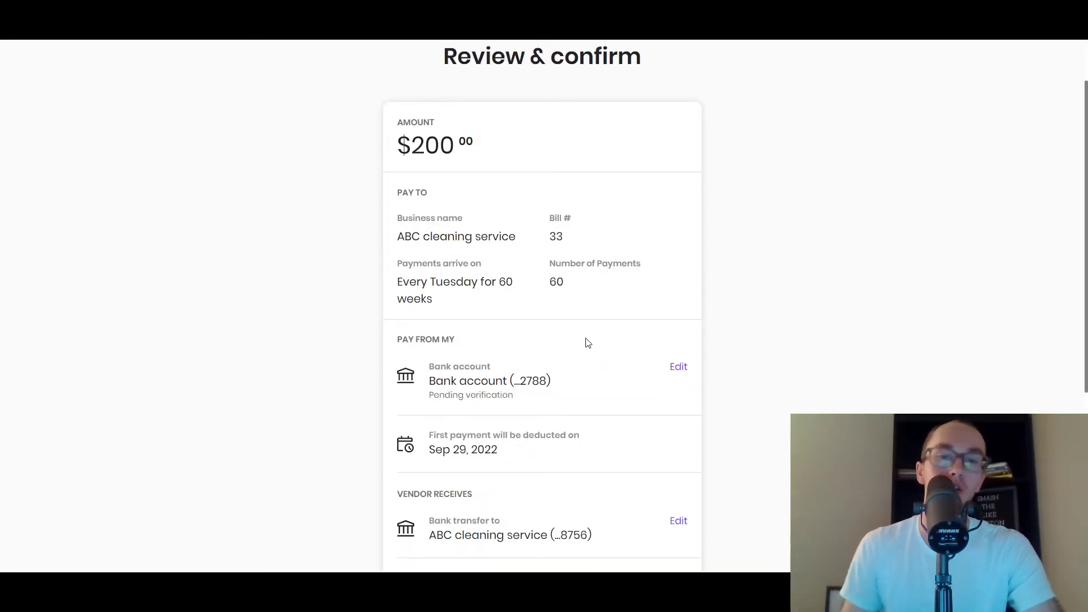
pyautogui.scroll(2, 567, 317)
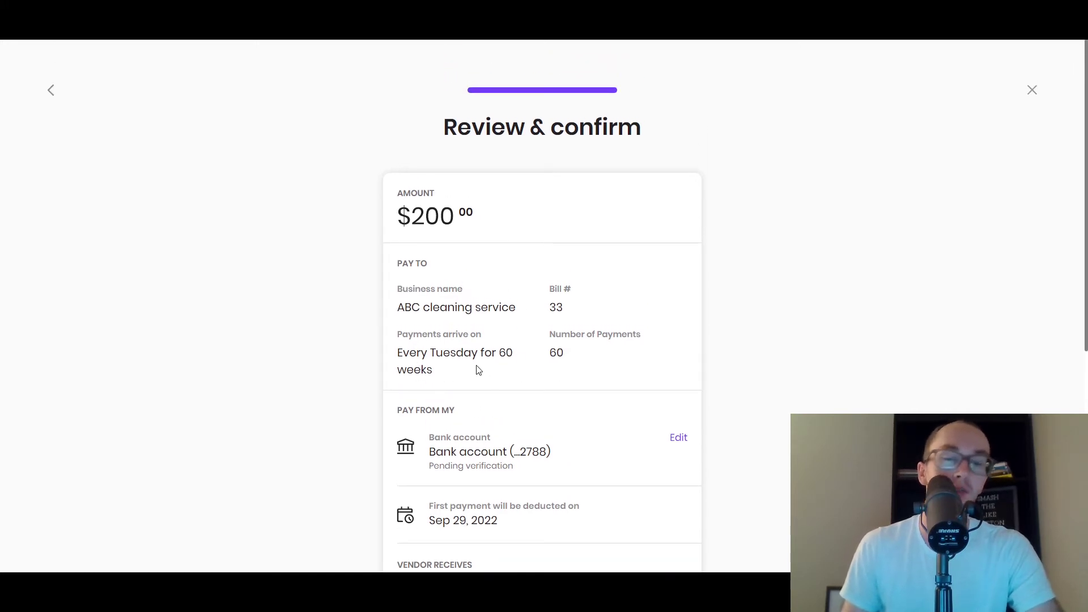
pyautogui.scroll(-1, 478, 369)
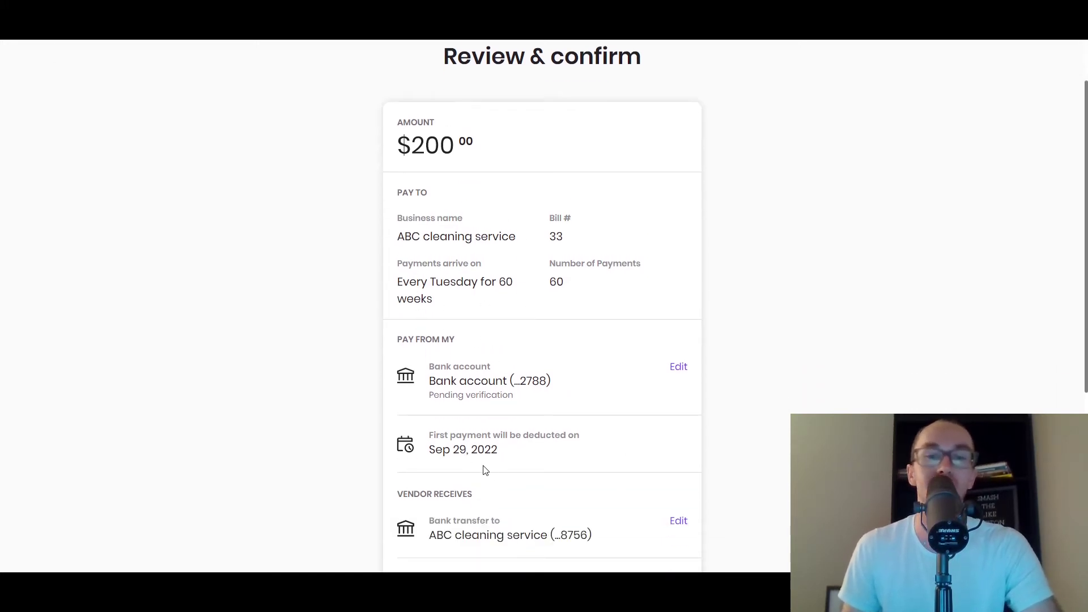
pyautogui.scroll(-2, 742, 449)
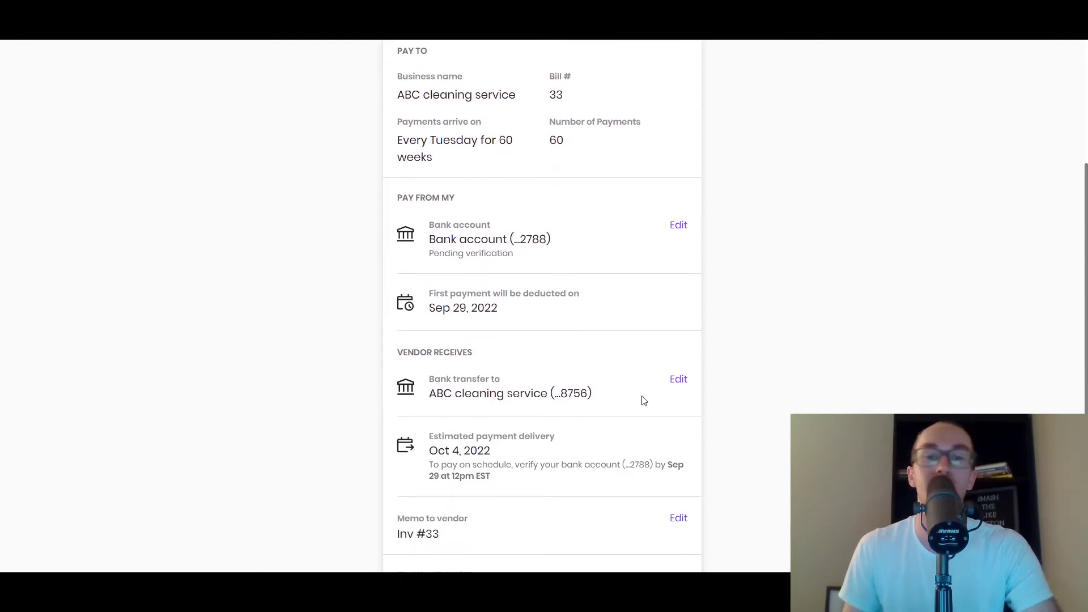
pyautogui.scroll(-2, 682, 411)
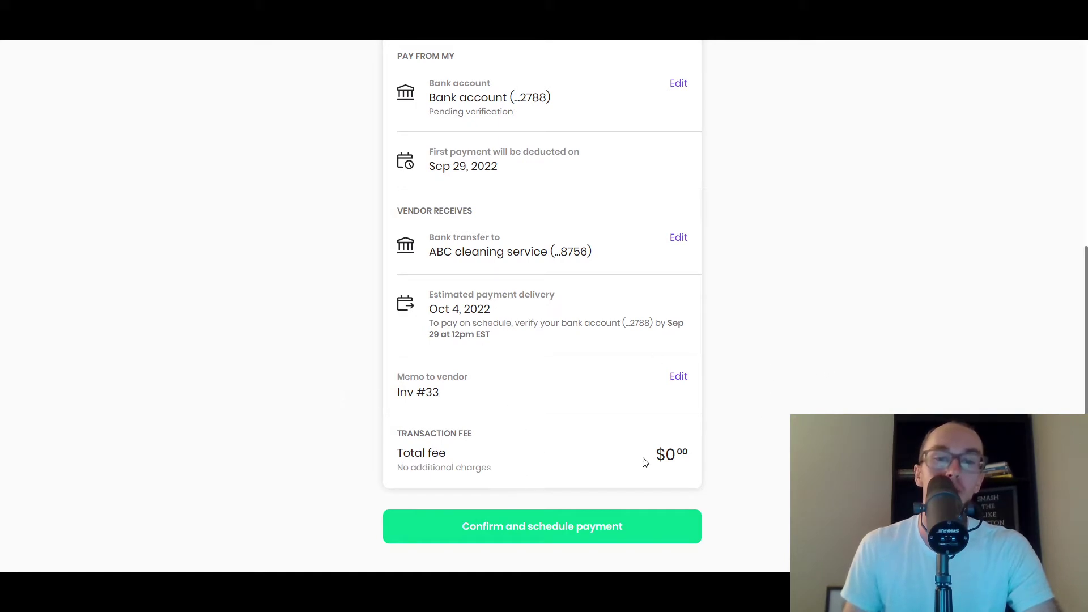
pyautogui.scroll(5, 830, 394)
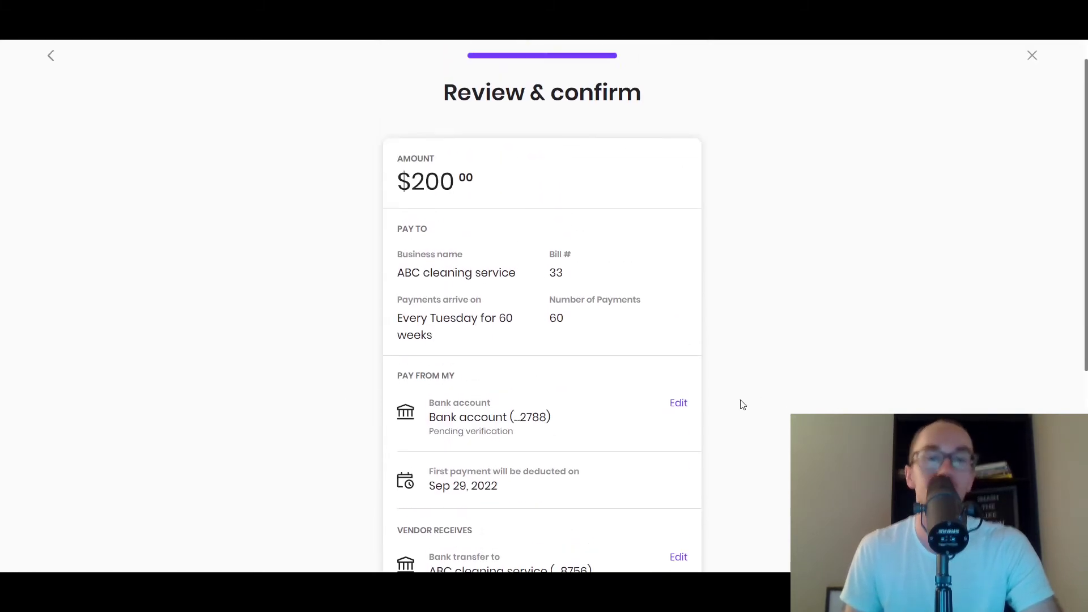
pyautogui.scroll(-2, 532, 420)
pyautogui.scroll(-1, 532, 420)
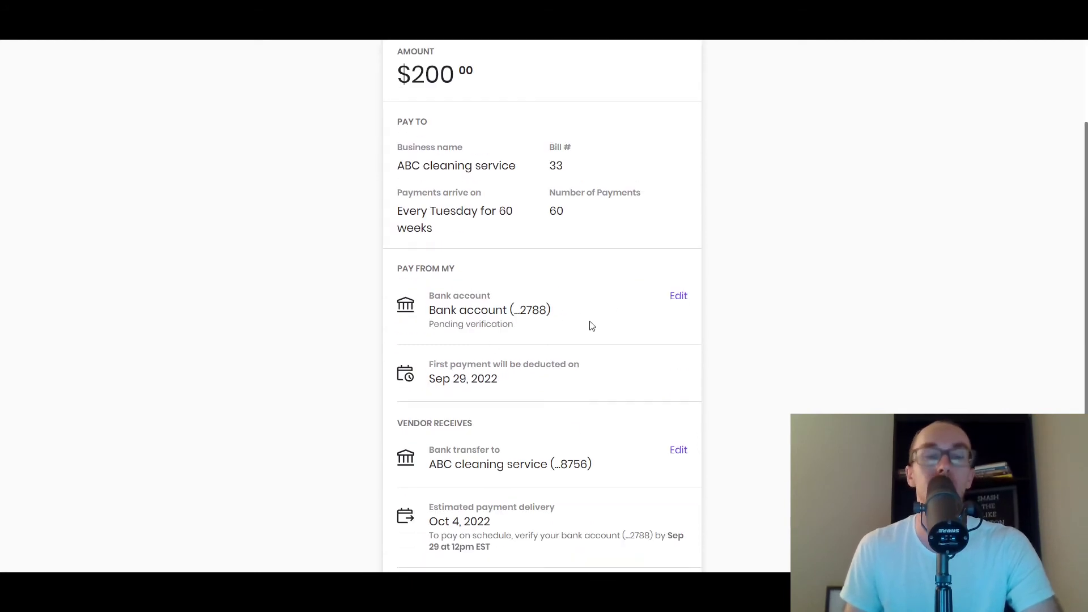
pyautogui.scroll(-4, 589, 323)
pyautogui.scroll(1, 586, 317)
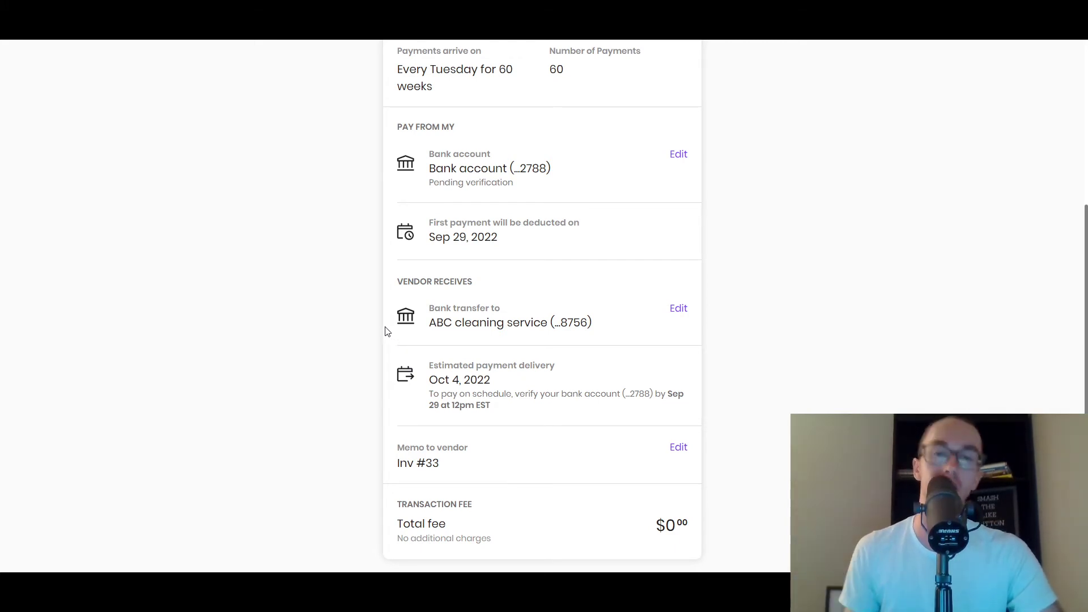
pyautogui.scroll(5, 385, 328)
pyautogui.scroll(-4, 381, 330)
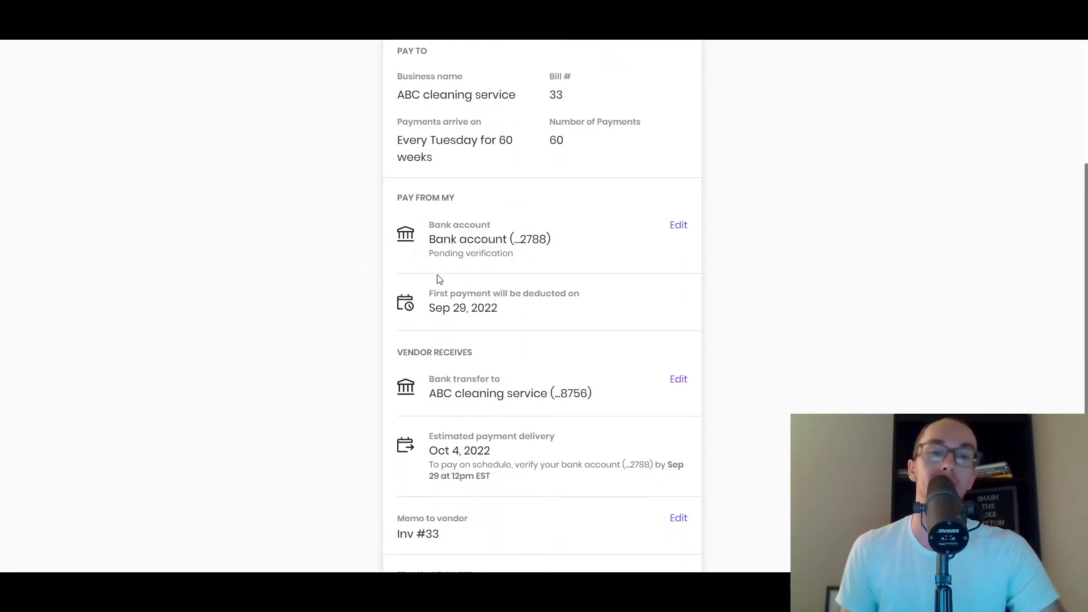
pyautogui.scroll(-3, 340, 414)
pyautogui.click(478, 513)
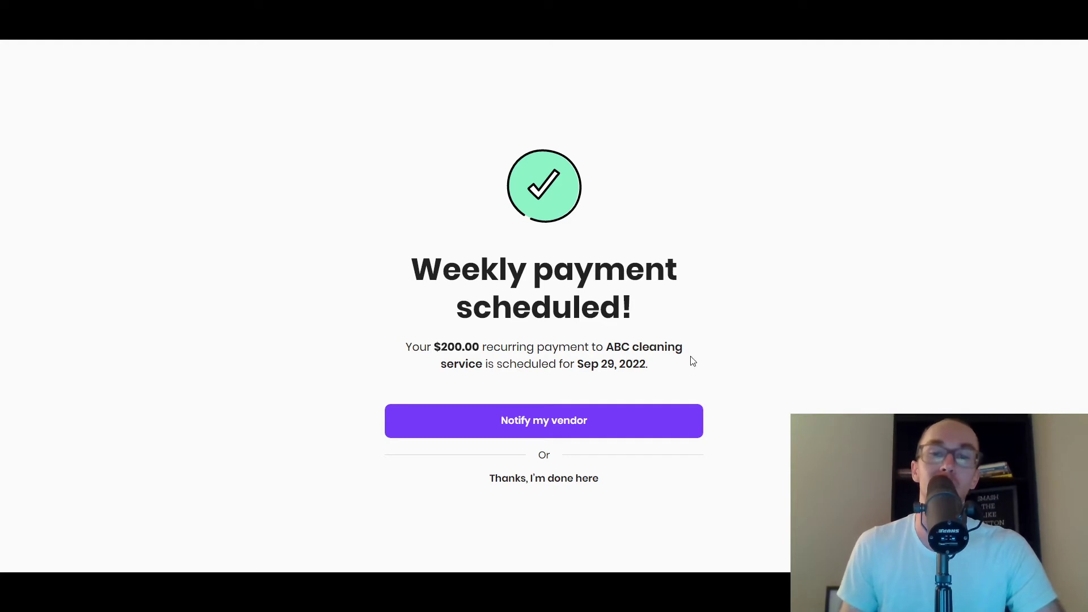
# - Choose 'Thanks, I'm done here' on the 'Weekly payment scheduled!' screen
pyautogui.click(577, 483)
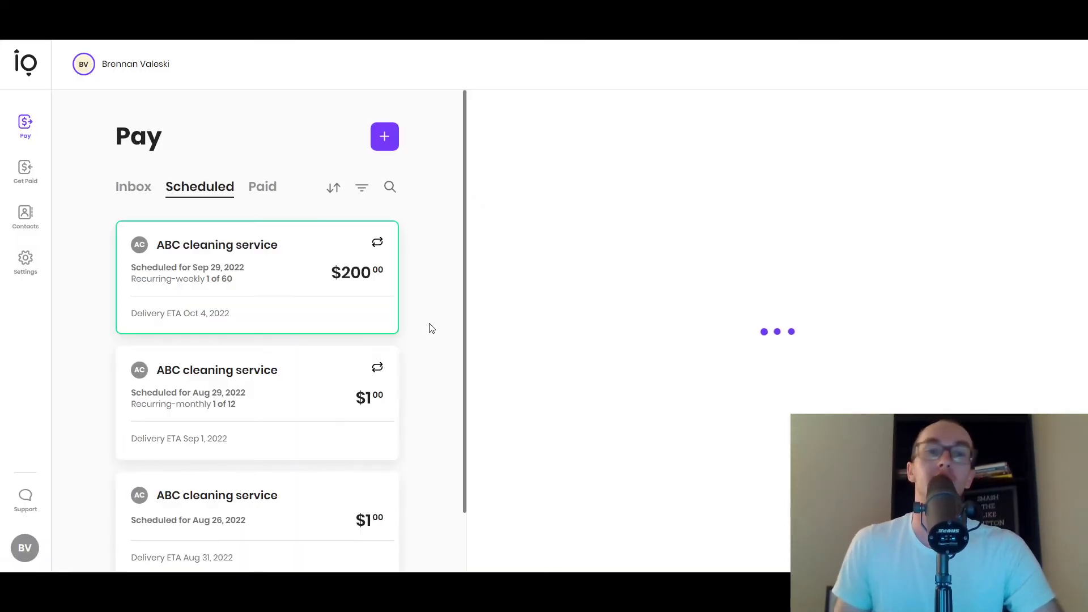
pyautogui.scroll(-2, 450, 334)
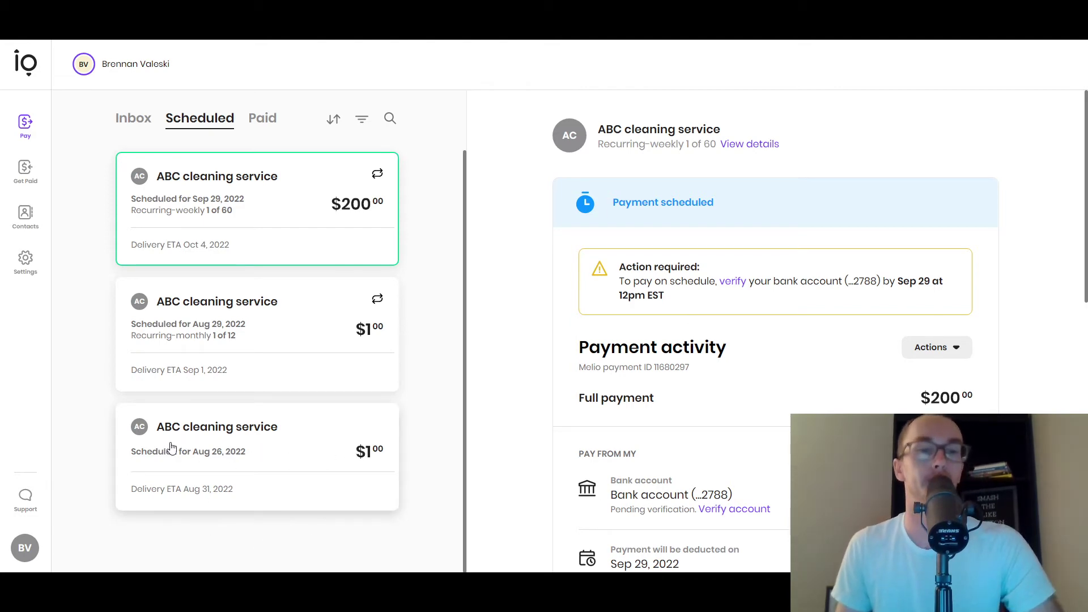
pyautogui.click(384, 492)
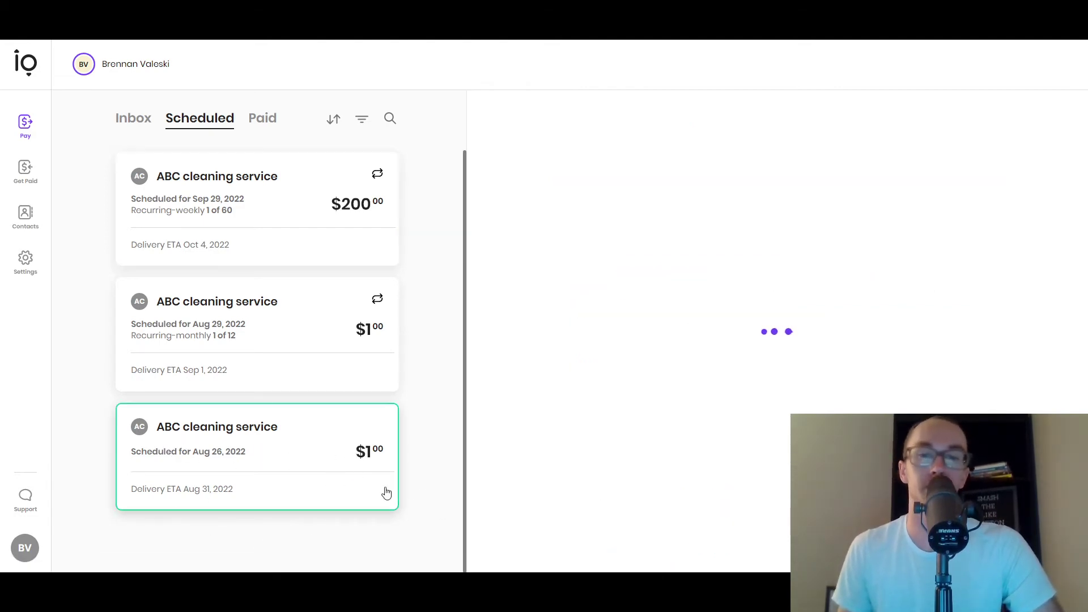
pyautogui.scroll(-6, 538, 355)
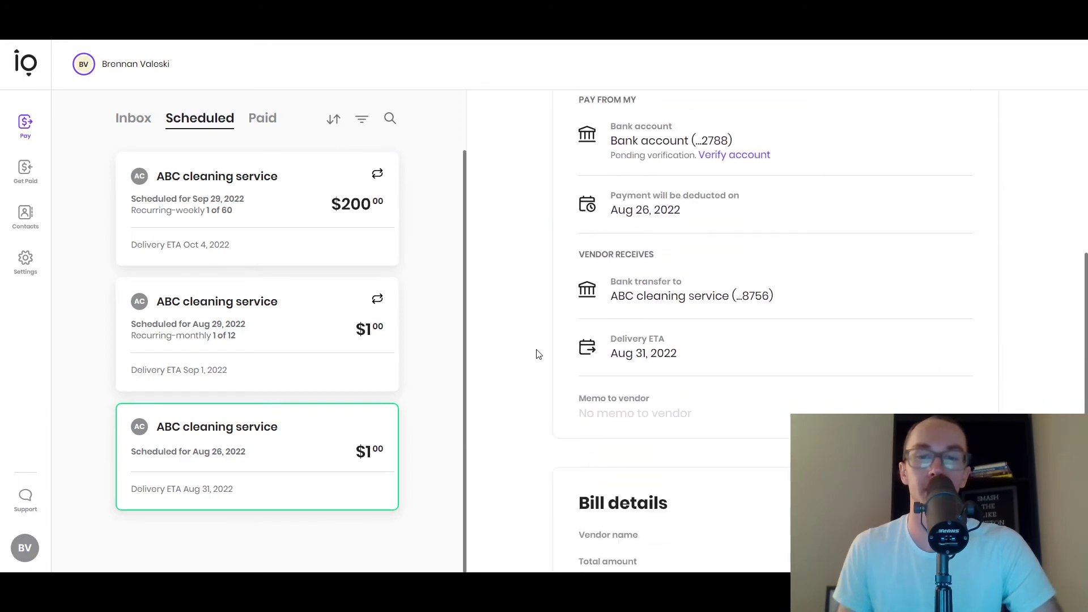
pyautogui.scroll(-3, 538, 356)
pyautogui.scroll(10, 522, 376)
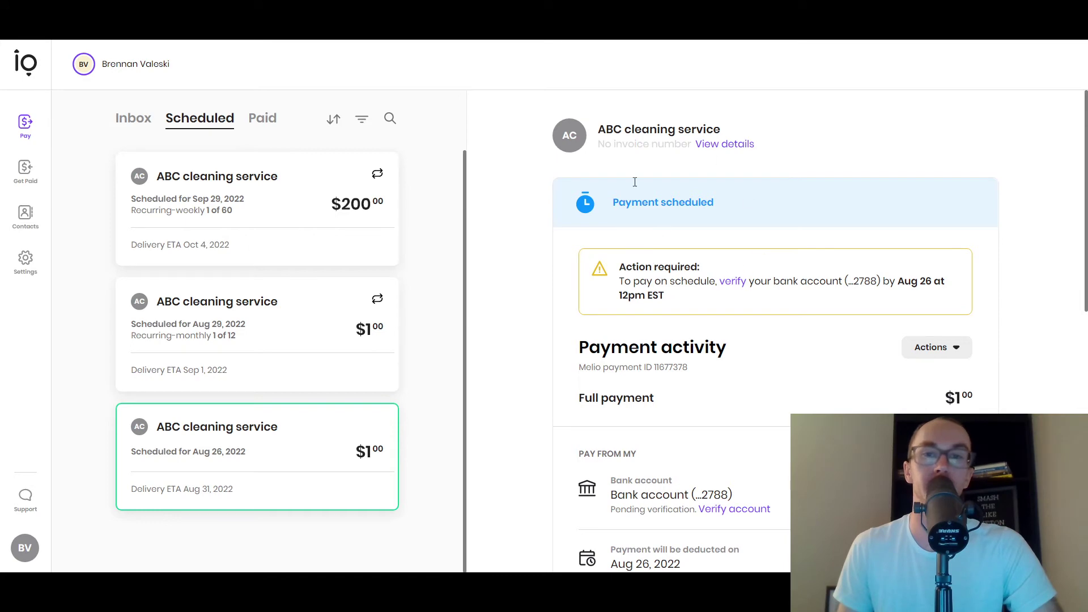
pyautogui.click(382, 381)
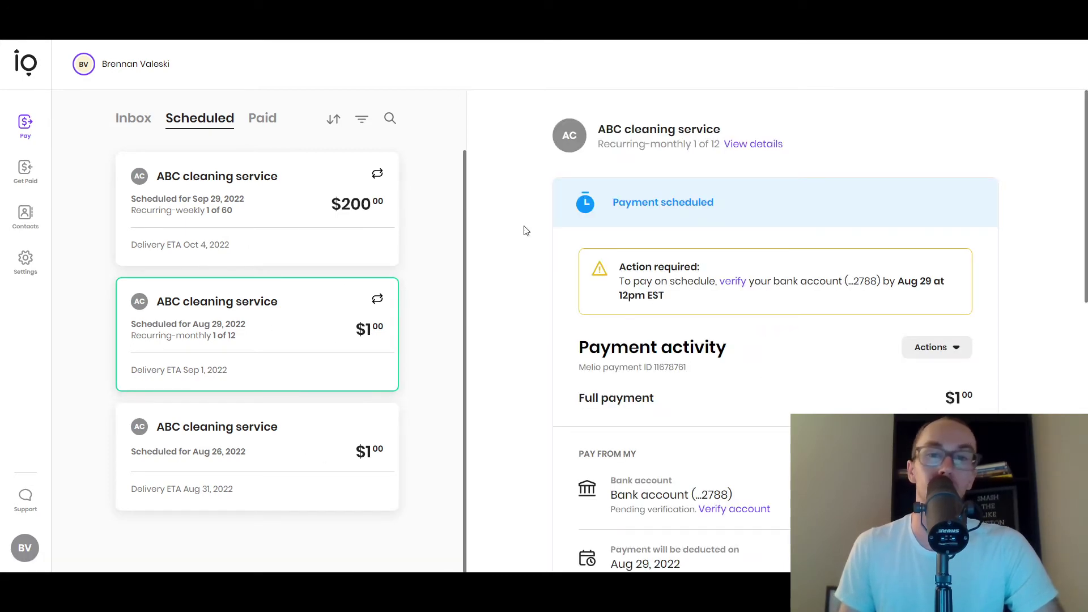
pyautogui.click(270, 206)
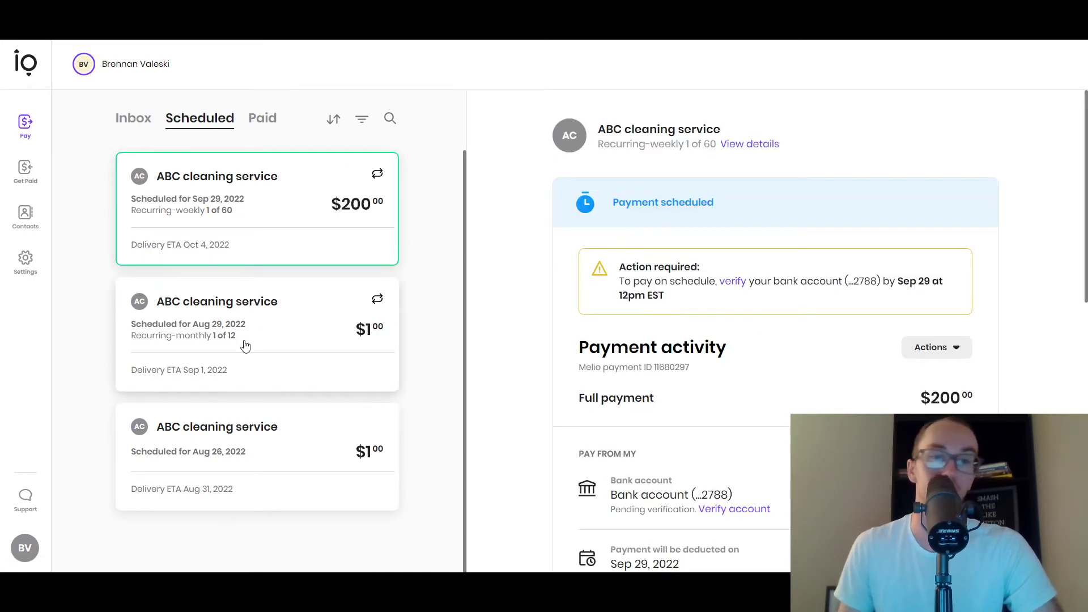
pyautogui.scroll(-10, 539, 393)
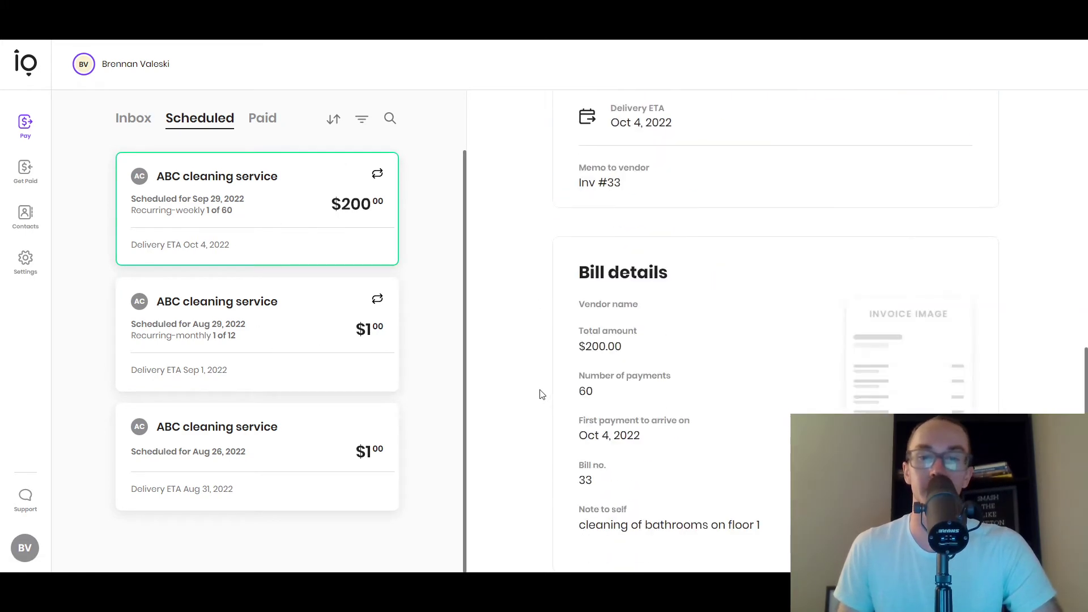
pyautogui.scroll(10, 539, 393)
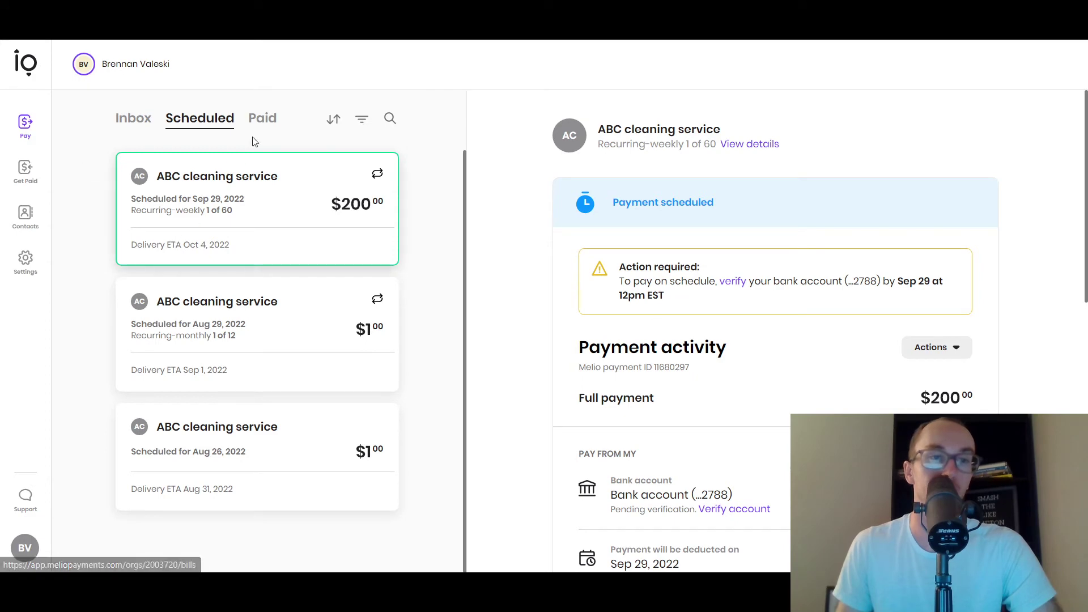
pyautogui.click(268, 128)
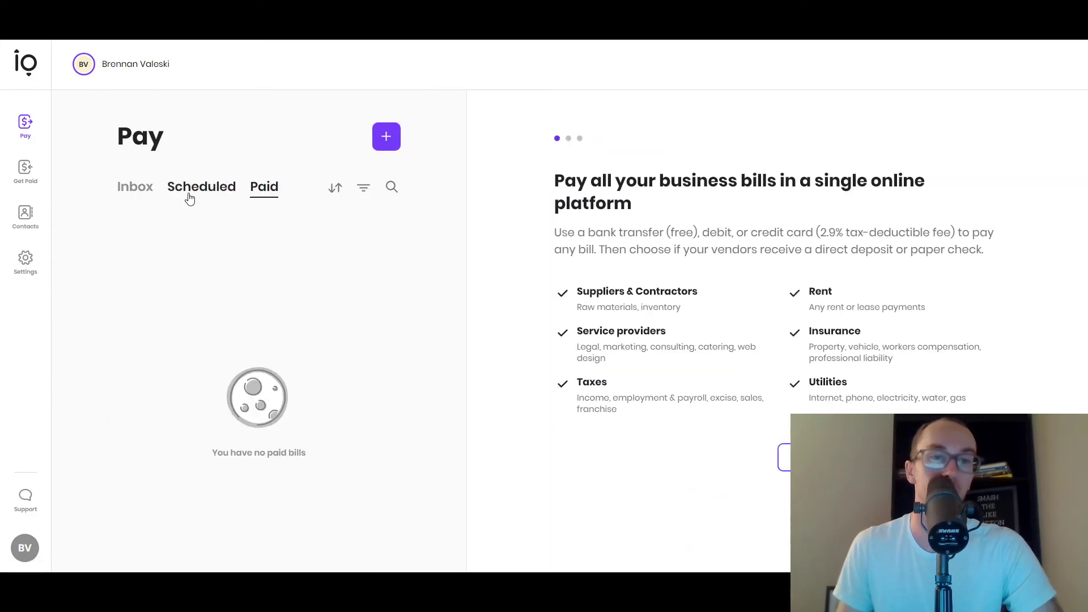
# - Check the Scheduled and Inbox lists and the bobs lawn care bill's actions, then start a new payment
pyautogui.click(187, 191)
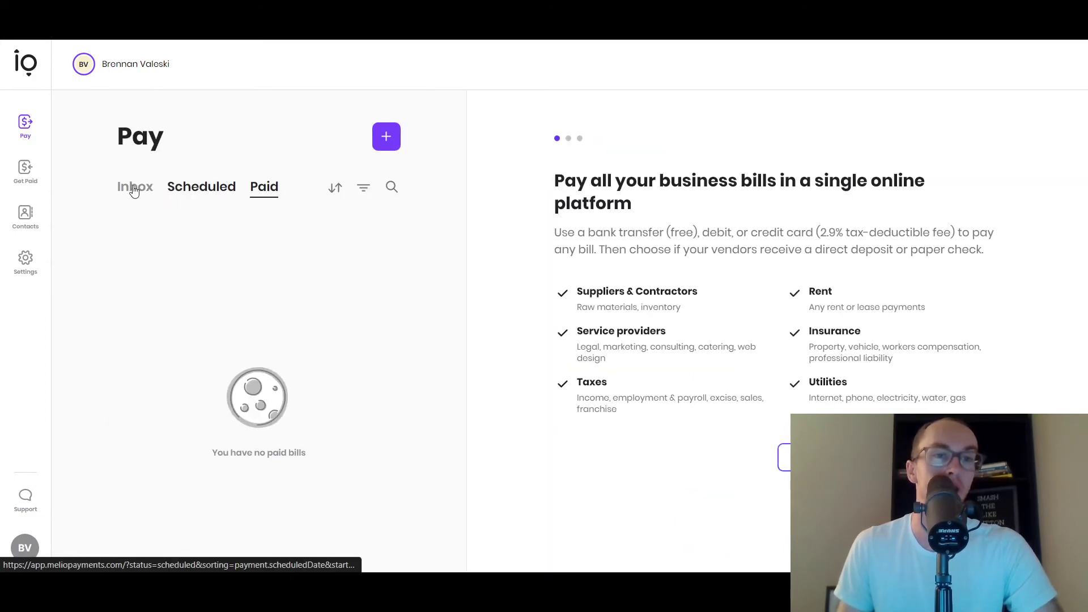
pyautogui.click(136, 189)
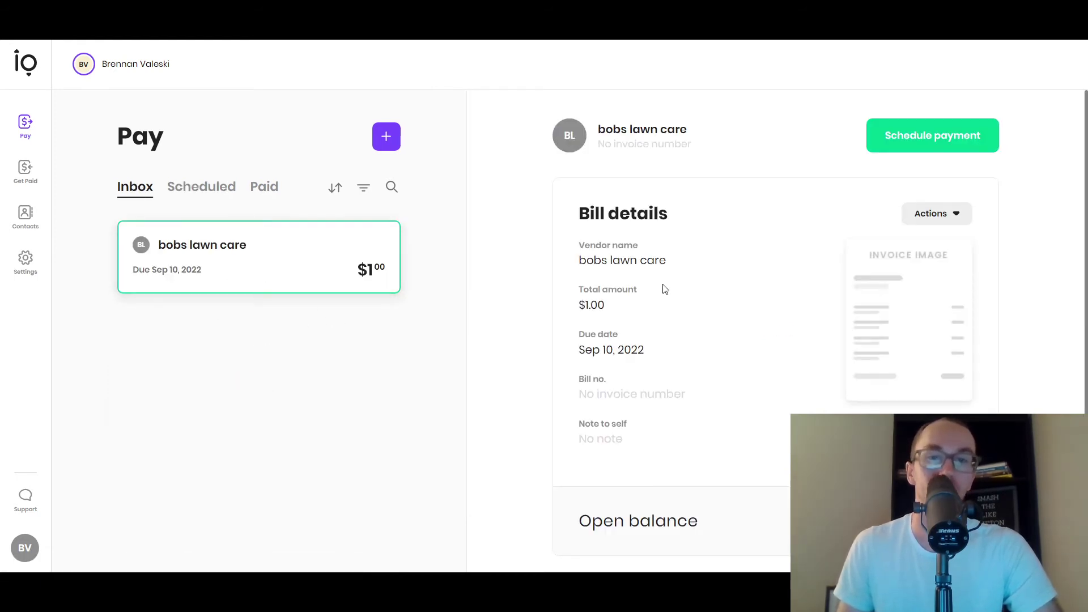
pyautogui.scroll(-1, 544, 319)
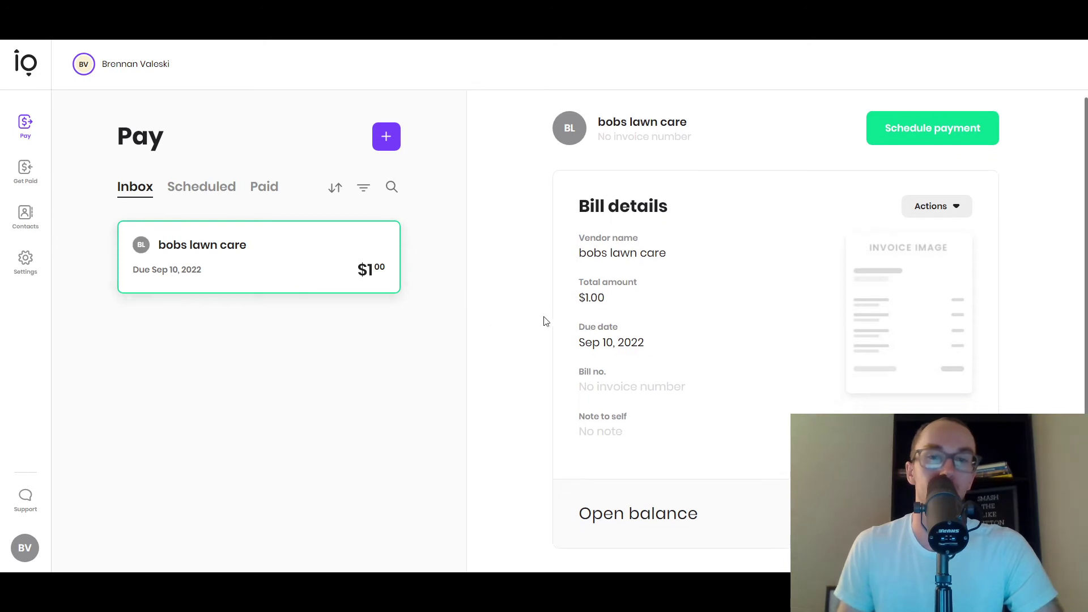
pyautogui.click(962, 201)
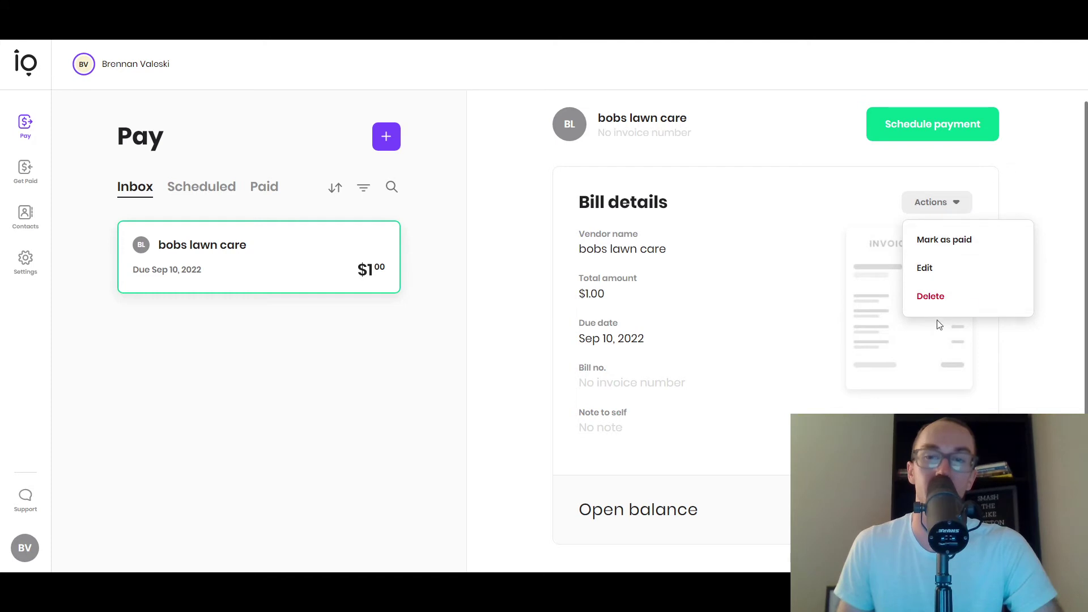
pyautogui.click(516, 247)
pyautogui.click(386, 141)
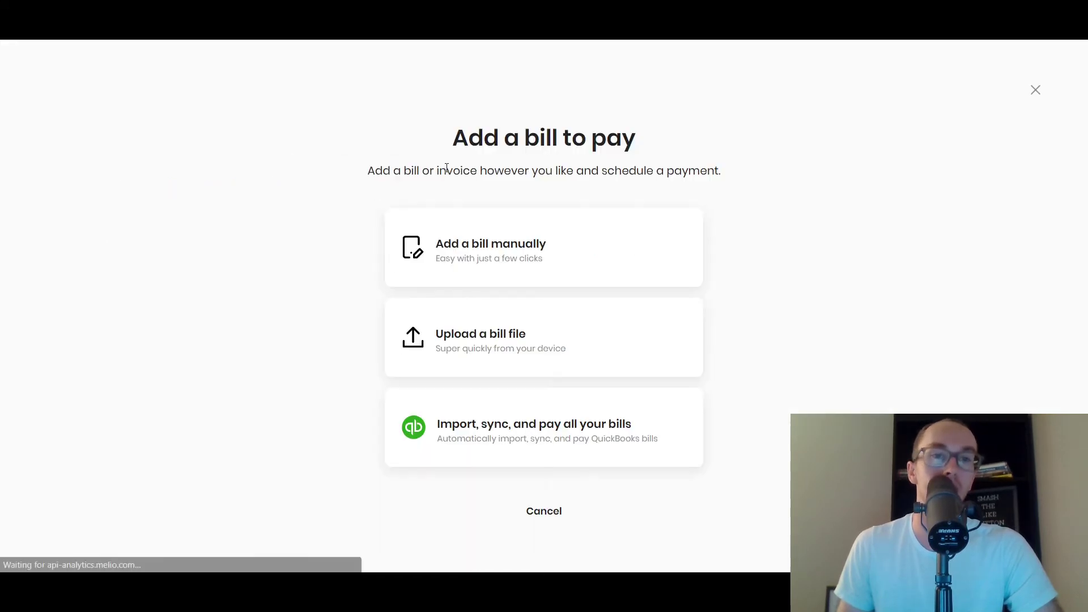
# - Start a manual bill and add 'jims lawn care' as a new vendor
pyautogui.click(675, 245)
pyautogui.click(507, 174)
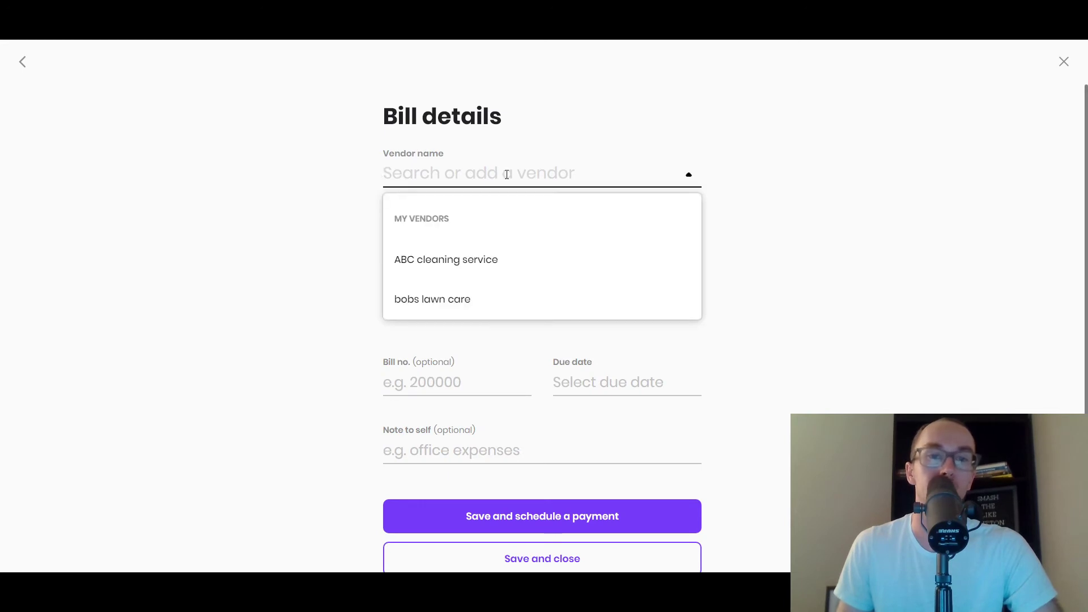
pyautogui.write('ji')
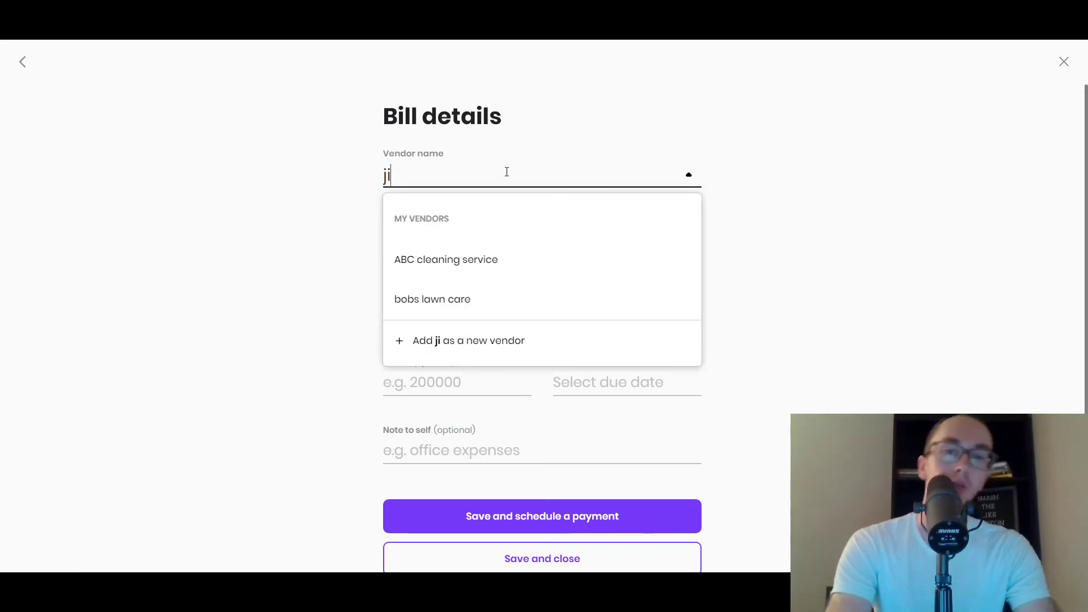
pyautogui.write('ms lawn c')
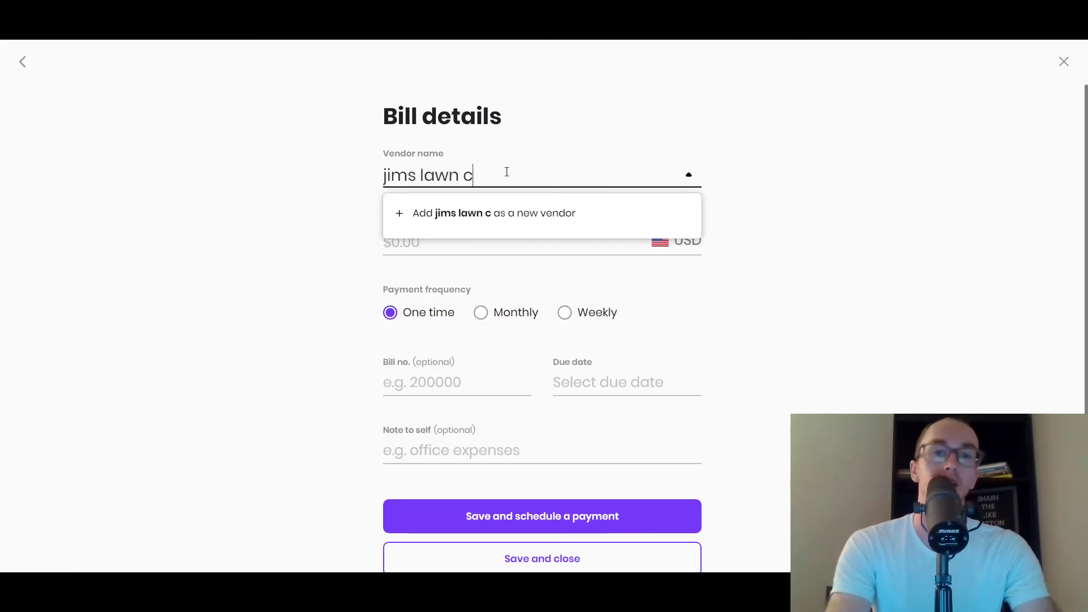
pyautogui.write('are')
pyautogui.click(278, 175)
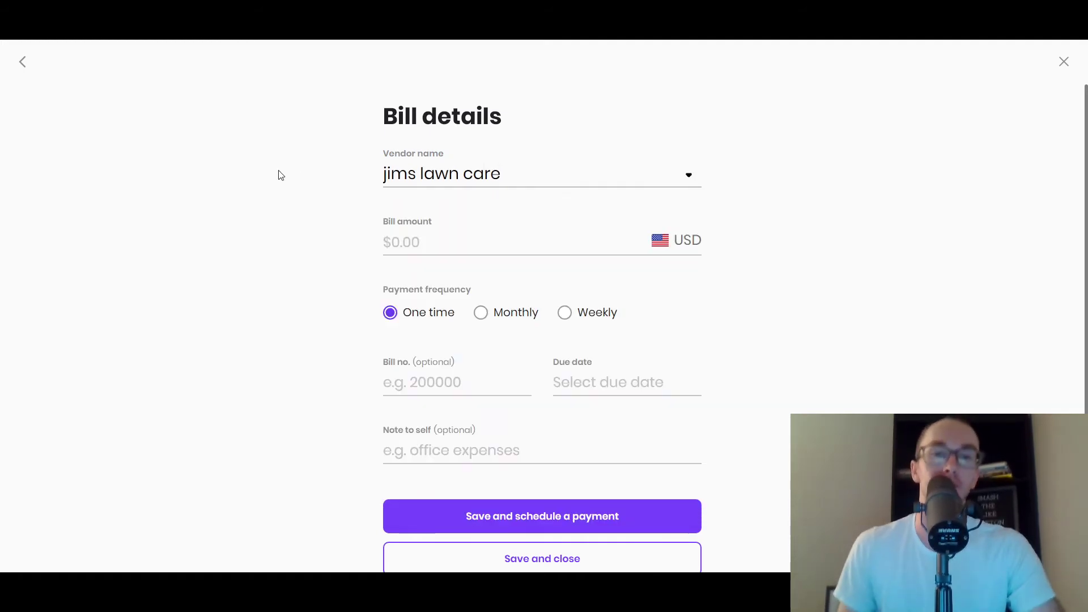
# - Enter $1 as the bill amount
pyautogui.click(482, 237)
pyautogui.write('1')
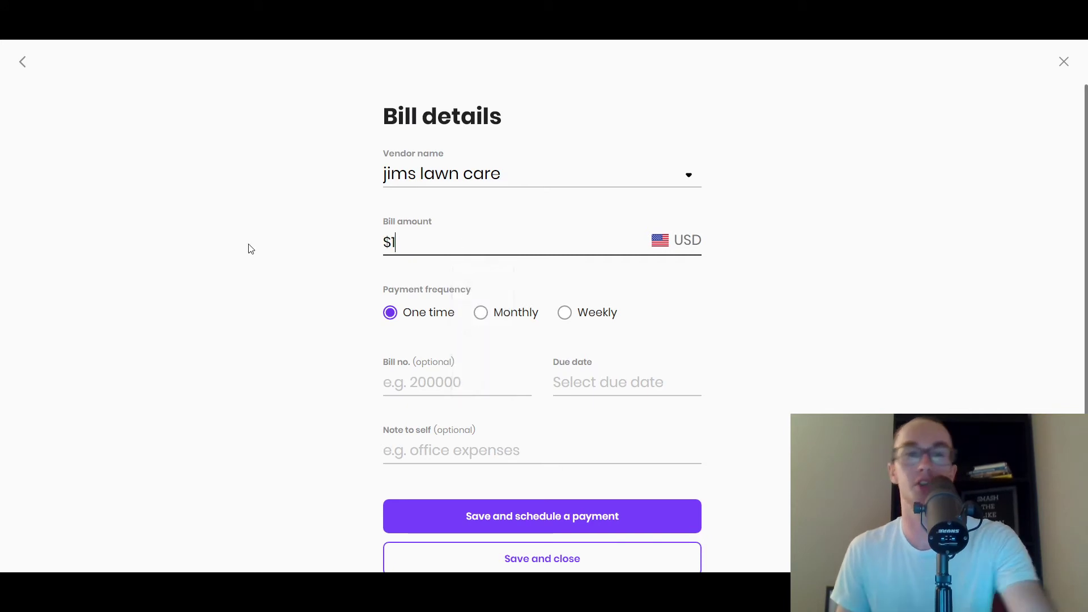
pyautogui.click(251, 249)
pyautogui.scroll(-1, 411, 342)
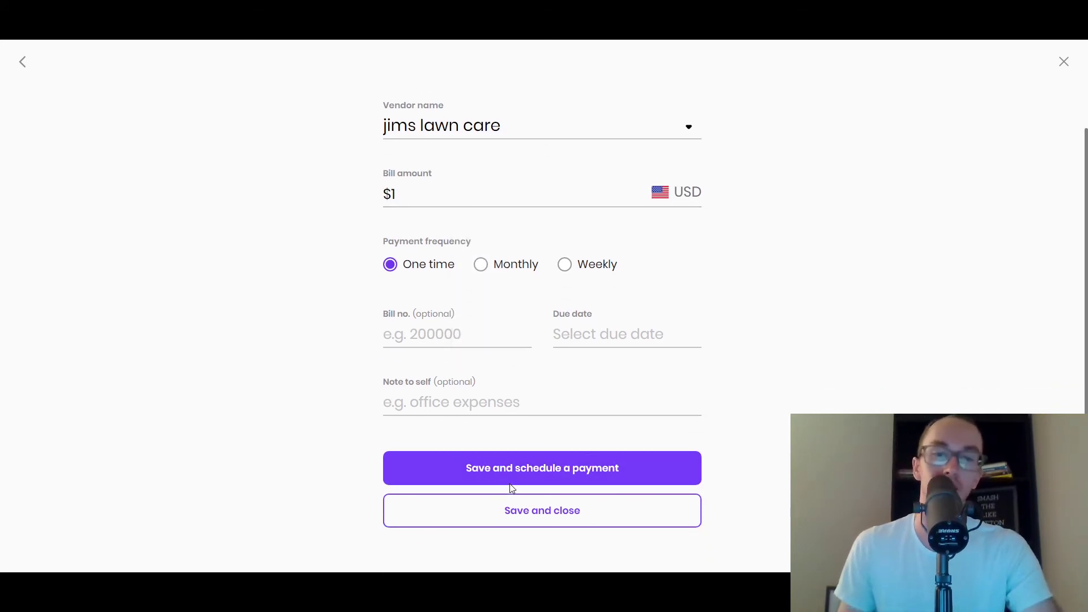
pyautogui.scroll(1, 337, 385)
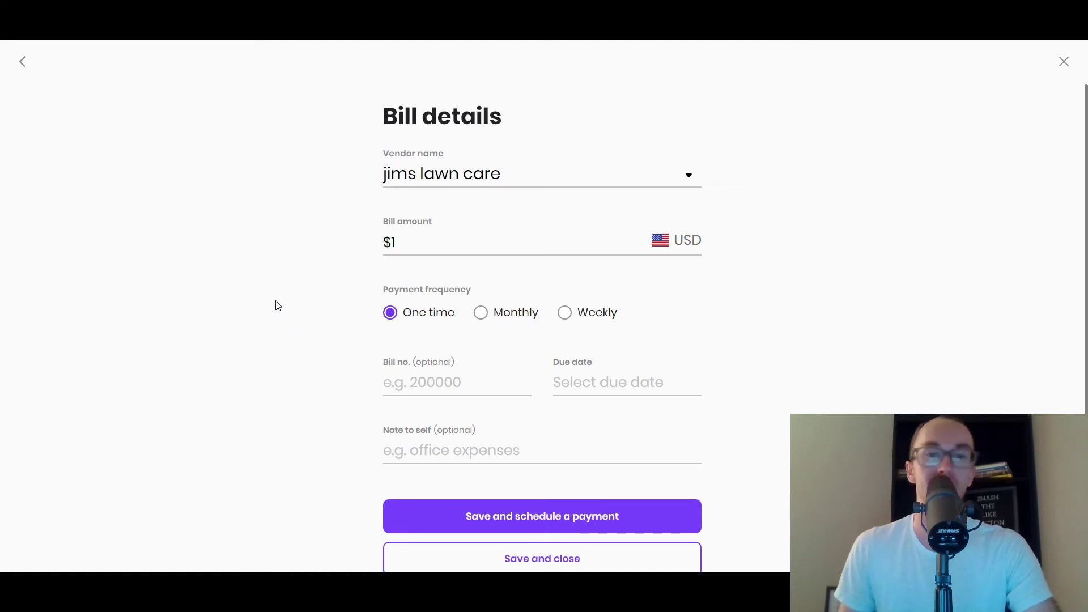
pyautogui.scroll(-1, 301, 300)
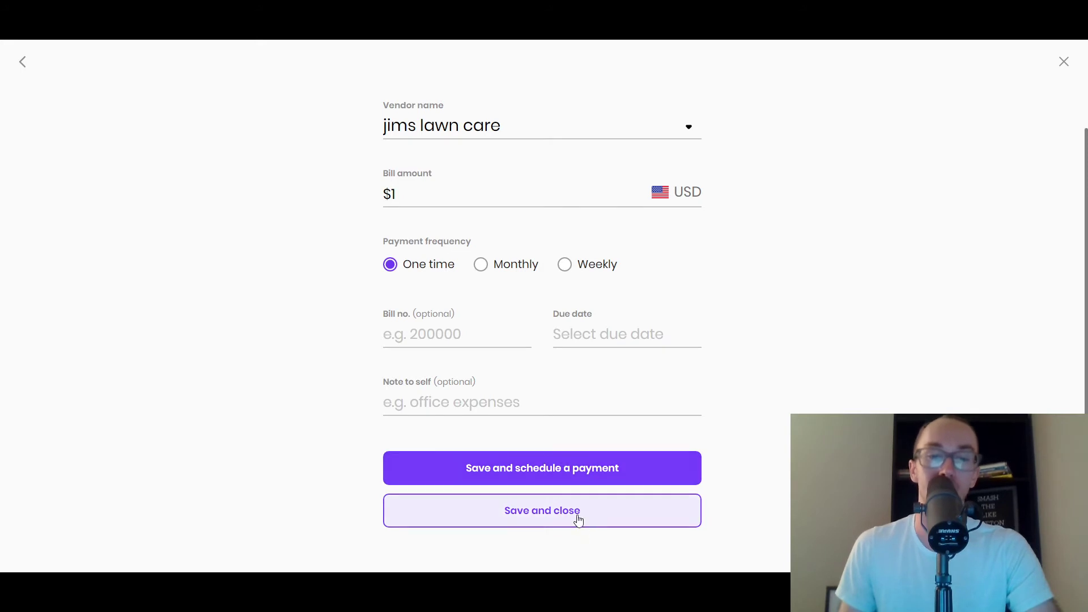
# - Set the bill's due date to Sep 3, 2022
pyautogui.click(697, 485)
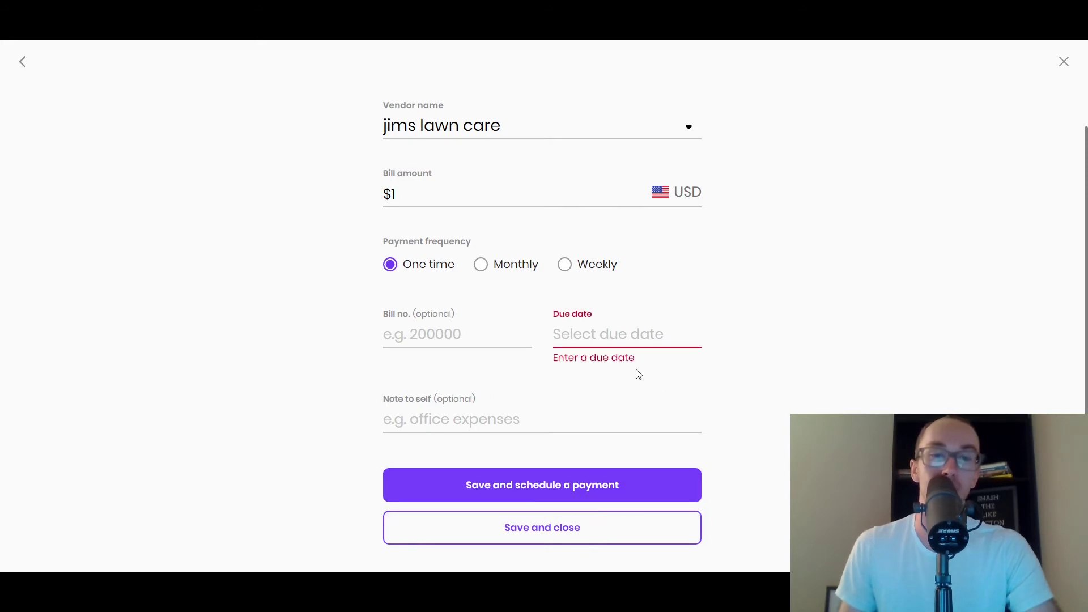
pyautogui.click(633, 347)
pyautogui.click(704, 389)
pyautogui.click(704, 388)
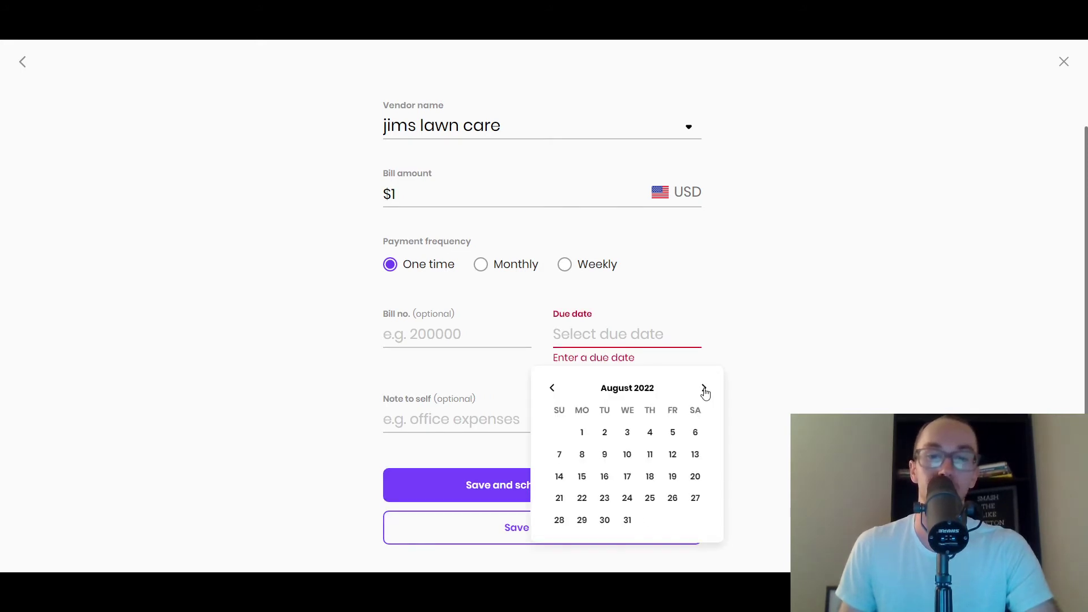
pyautogui.click(703, 388)
pyautogui.click(695, 433)
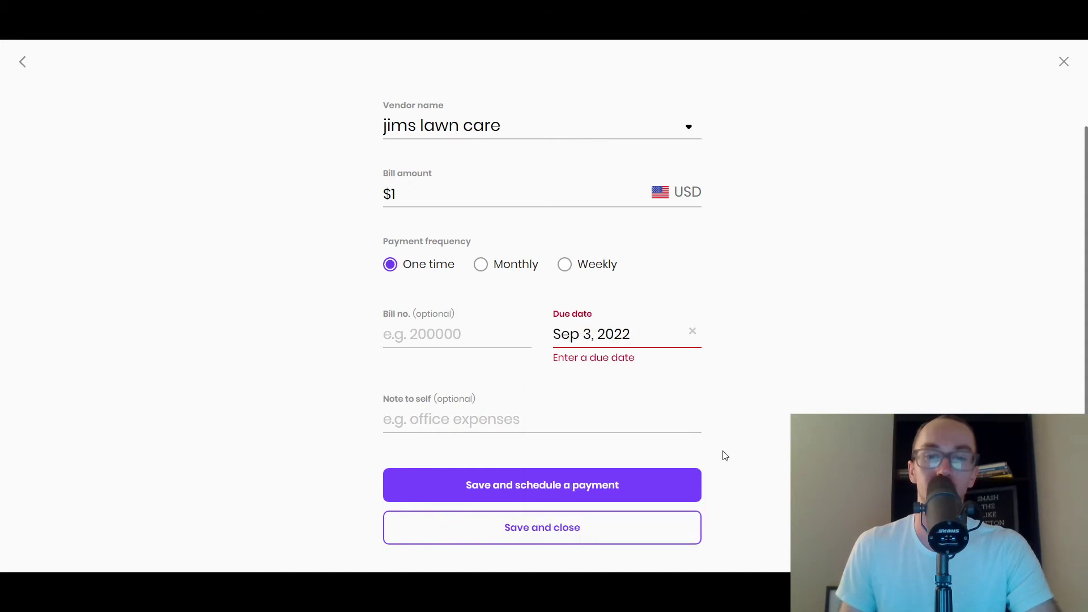
# - Save the bill and schedule its payment from the existing bank account
pyautogui.click(616, 496)
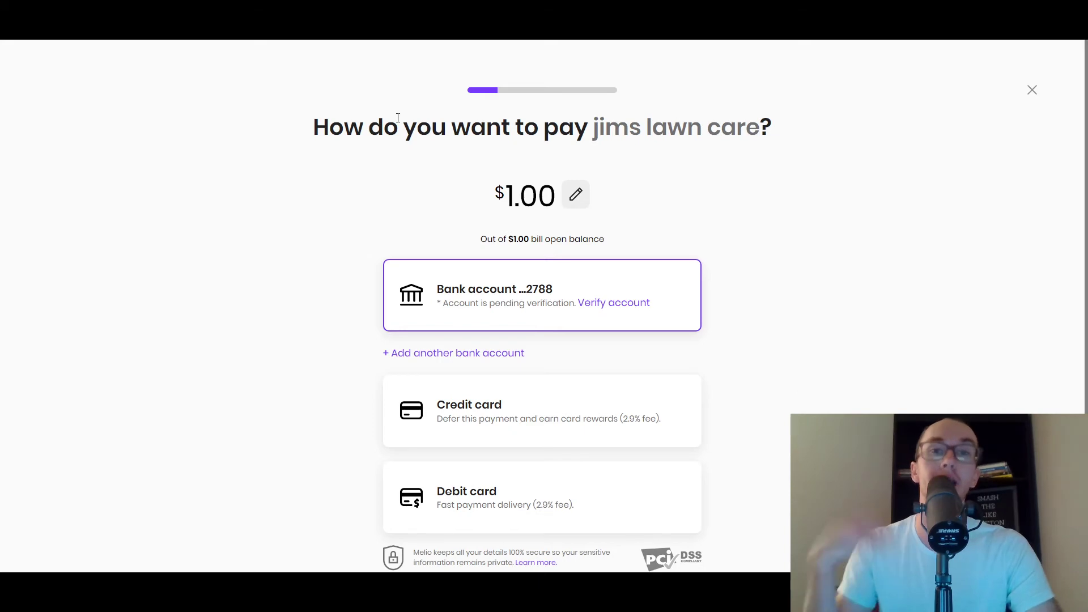
pyautogui.scroll(-2, 848, 301)
pyautogui.scroll(2, 444, 289)
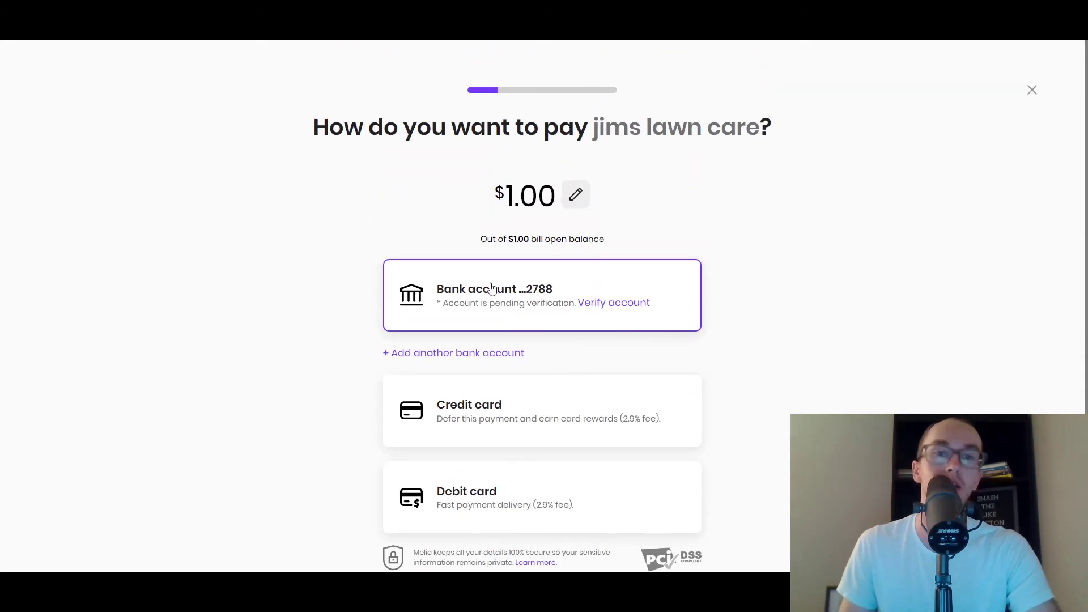
pyautogui.scroll(-2, 680, 408)
pyautogui.click(599, 504)
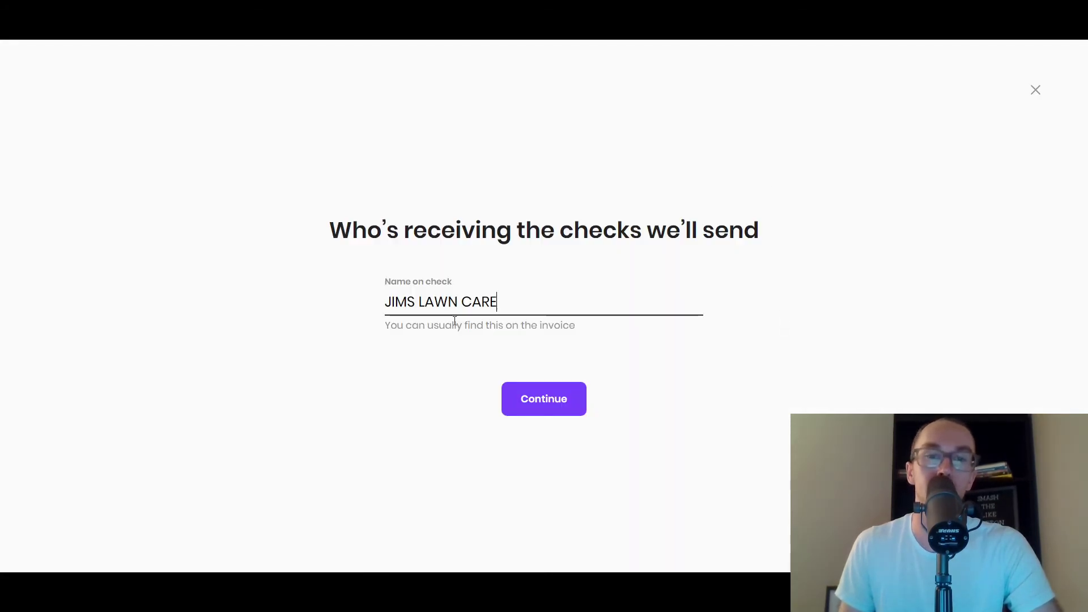
# - Confirm JIMS LAWN CARE on the check, abandon payment setup, and open Get Paid
pyautogui.click(524, 399)
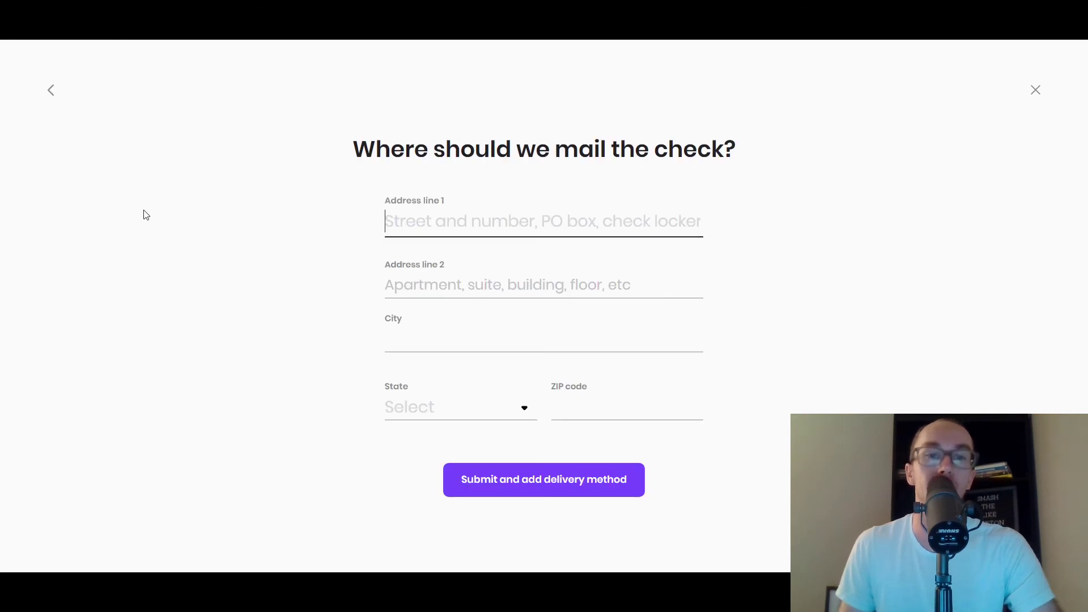
pyautogui.click(1036, 91)
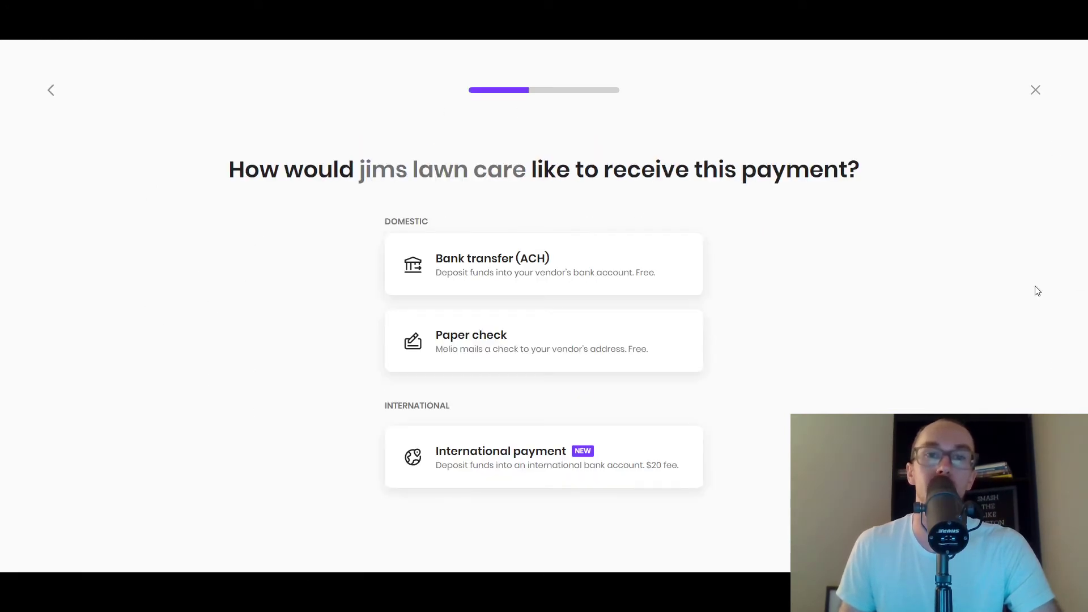
pyautogui.click(1036, 90)
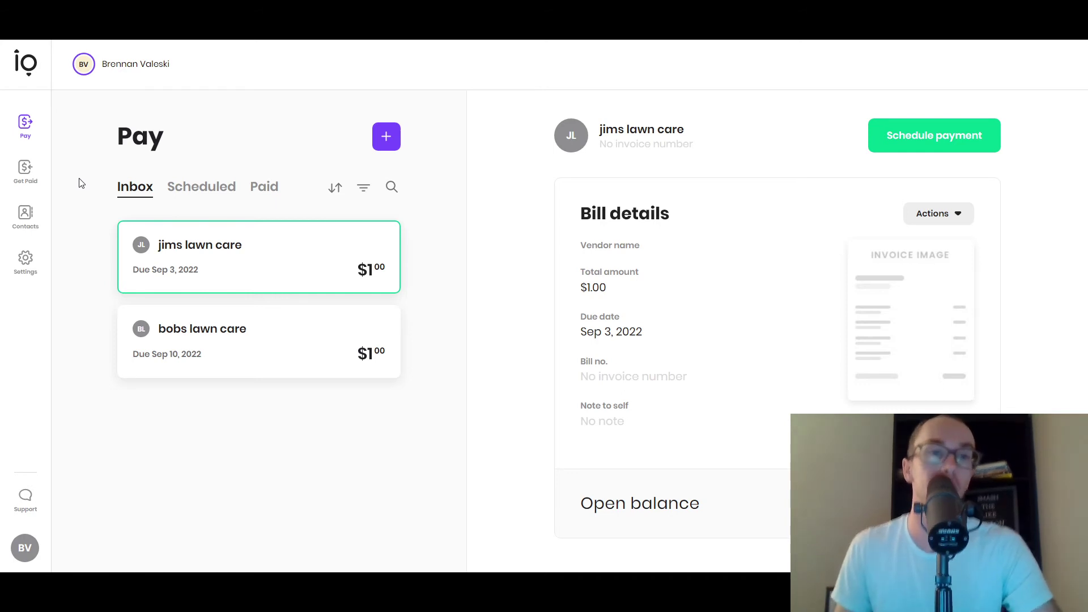
pyautogui.click(34, 187)
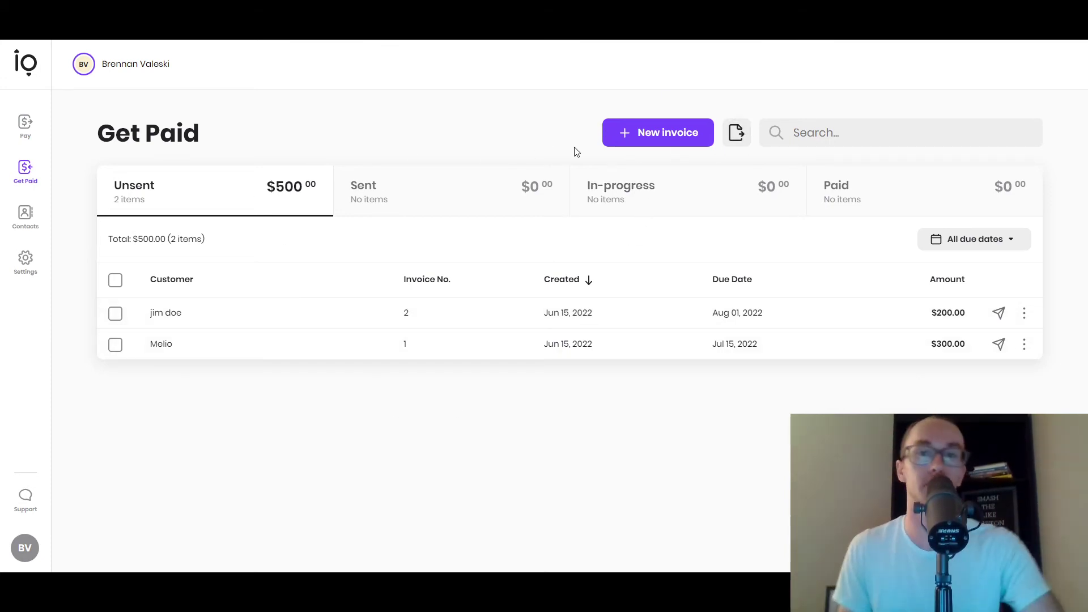
# - Start a new invoice and pick the 'Add invoices yourself' option
pyautogui.click(625, 143)
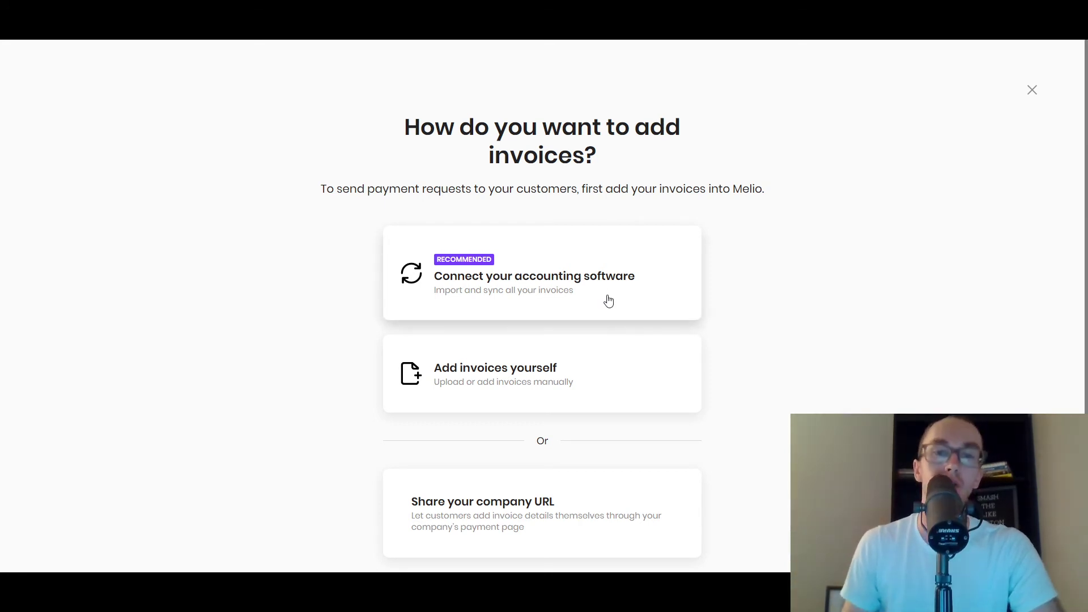
pyautogui.scroll(-2, 850, 340)
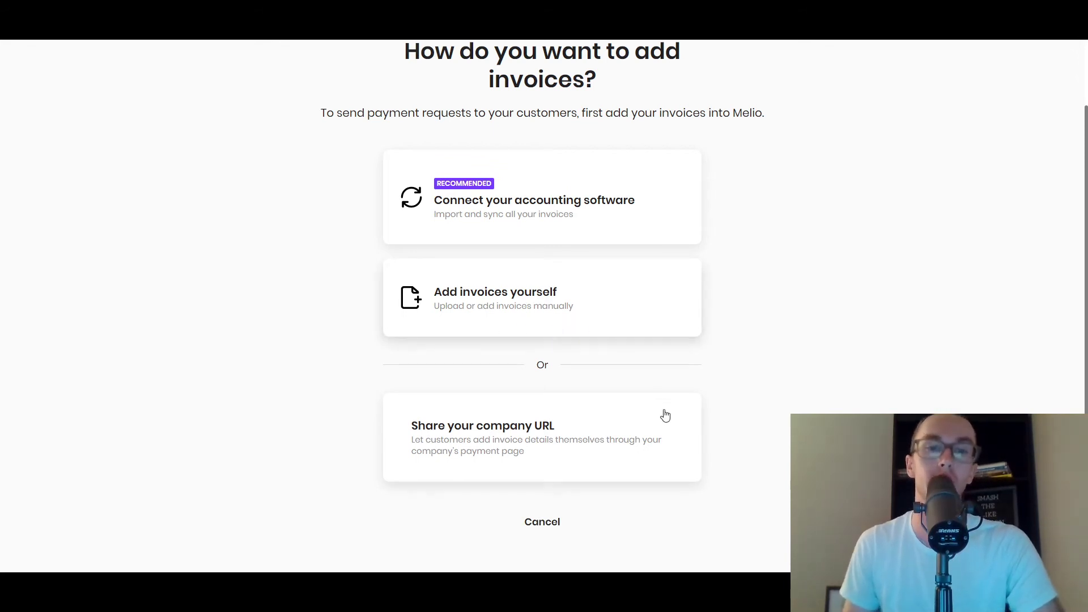
pyautogui.scroll(1, 795, 402)
pyautogui.scroll(-1, 795, 402)
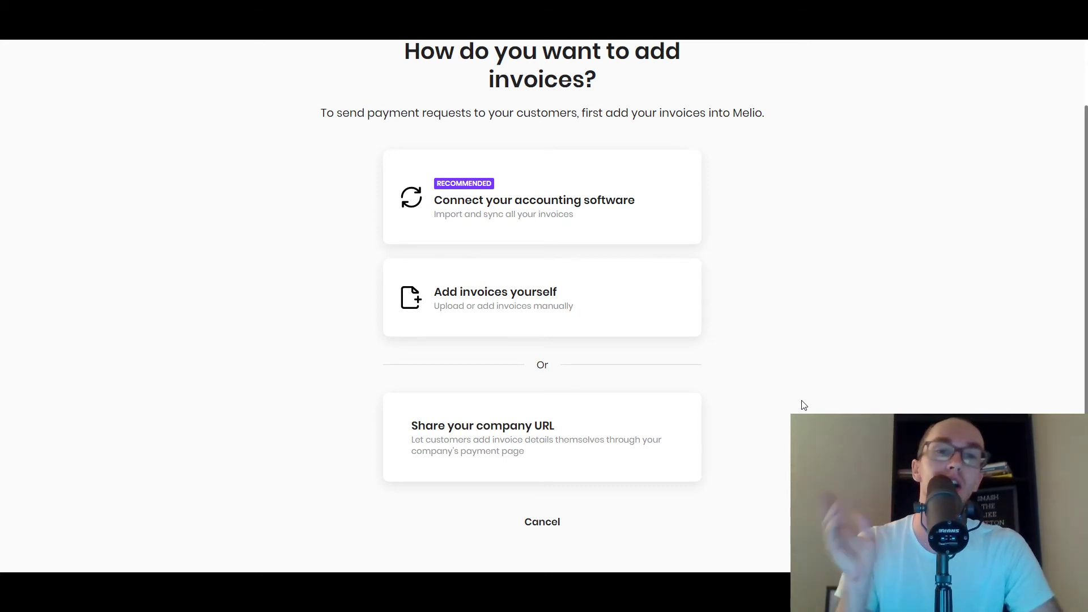
pyautogui.scroll(2, 772, 396)
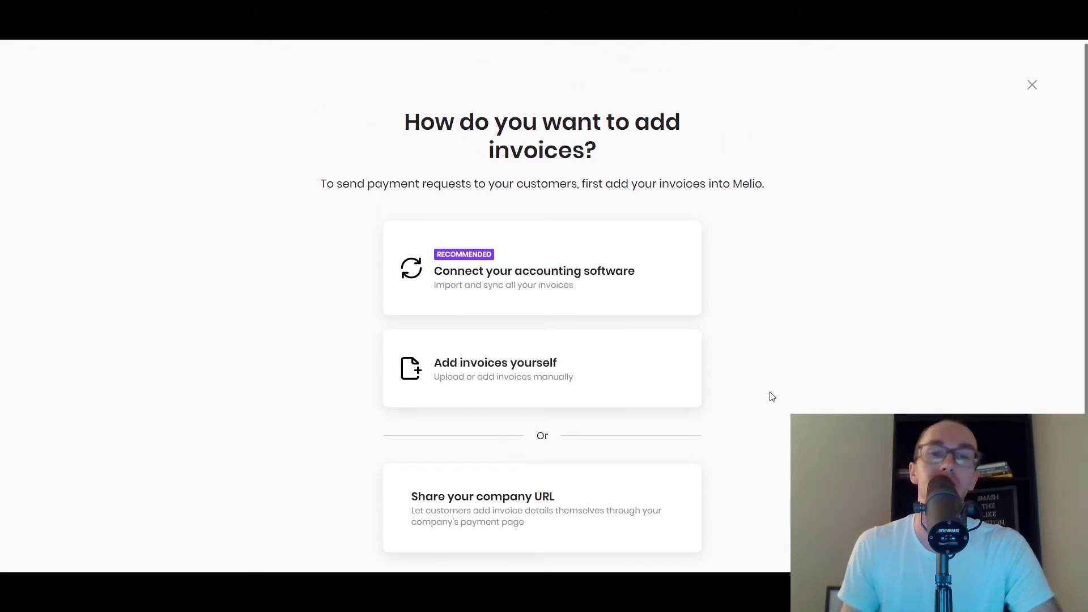
pyautogui.scroll(-2, 771, 397)
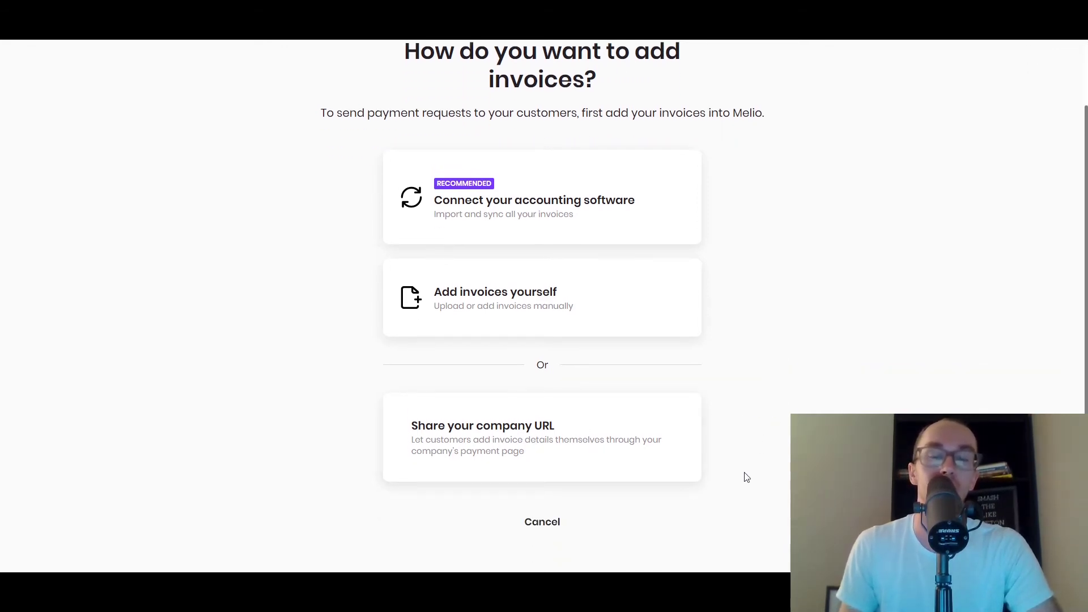
pyautogui.scroll(2, 744, 476)
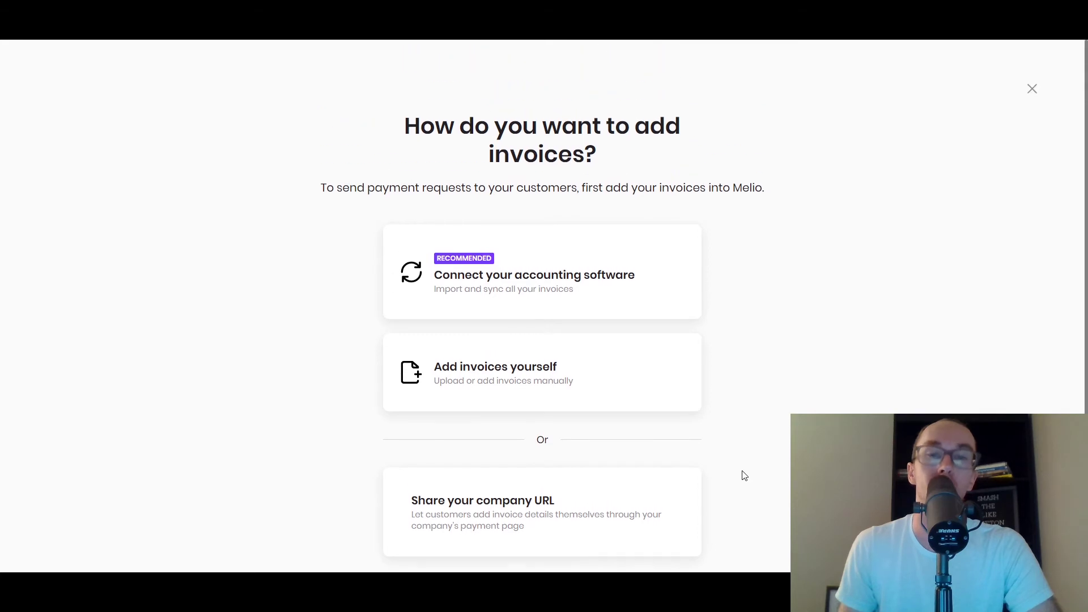
pyautogui.click(515, 406)
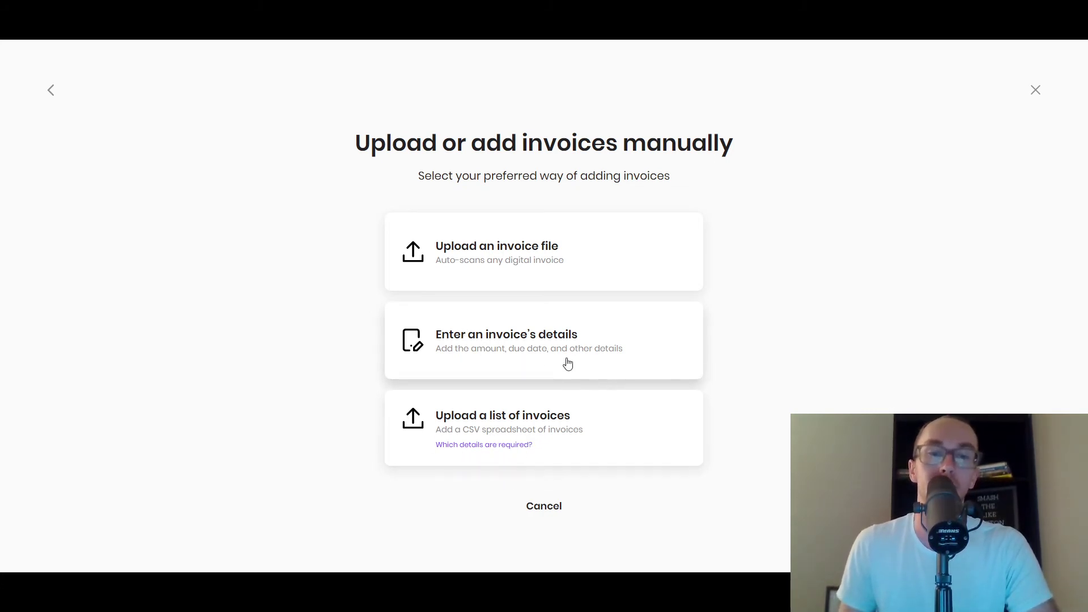
# - Enter invoice details manually, adding the new customer by name and amount 3000
pyautogui.click(412, 344)
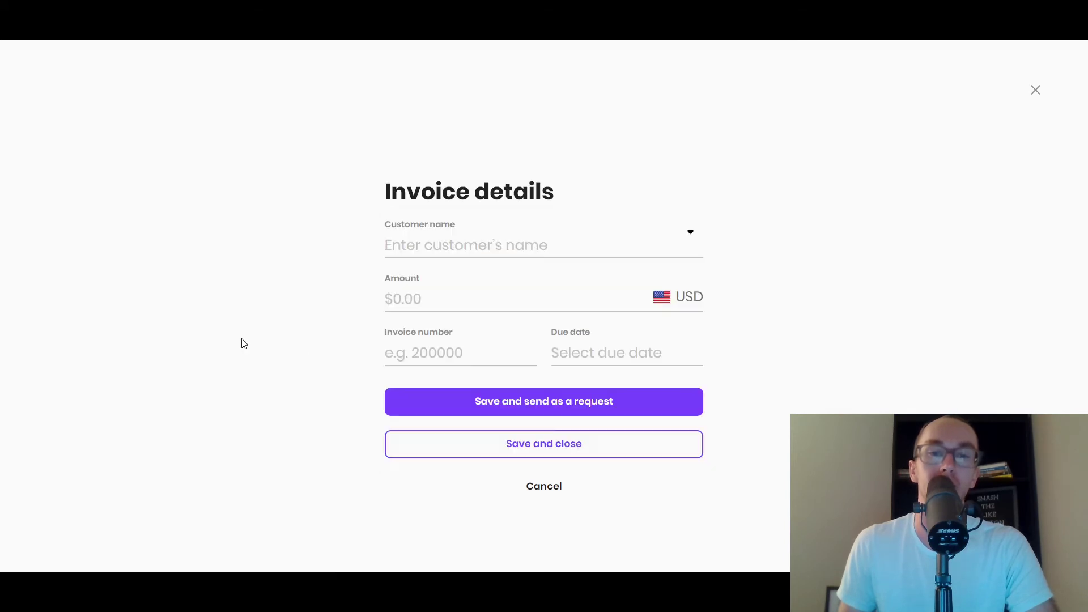
pyautogui.click(544, 242)
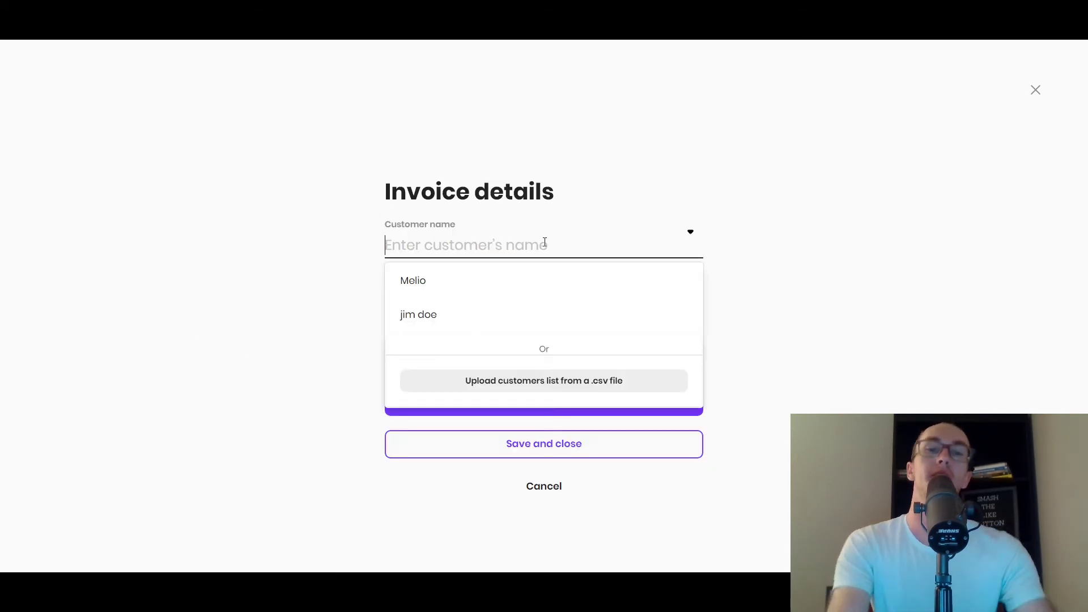
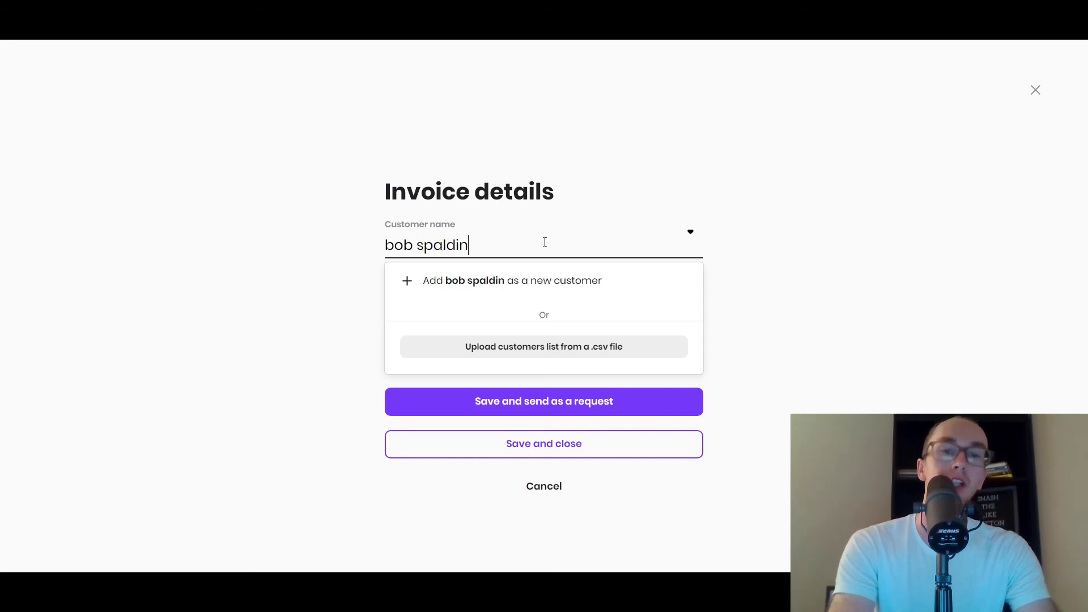
pyautogui.click(347, 242)
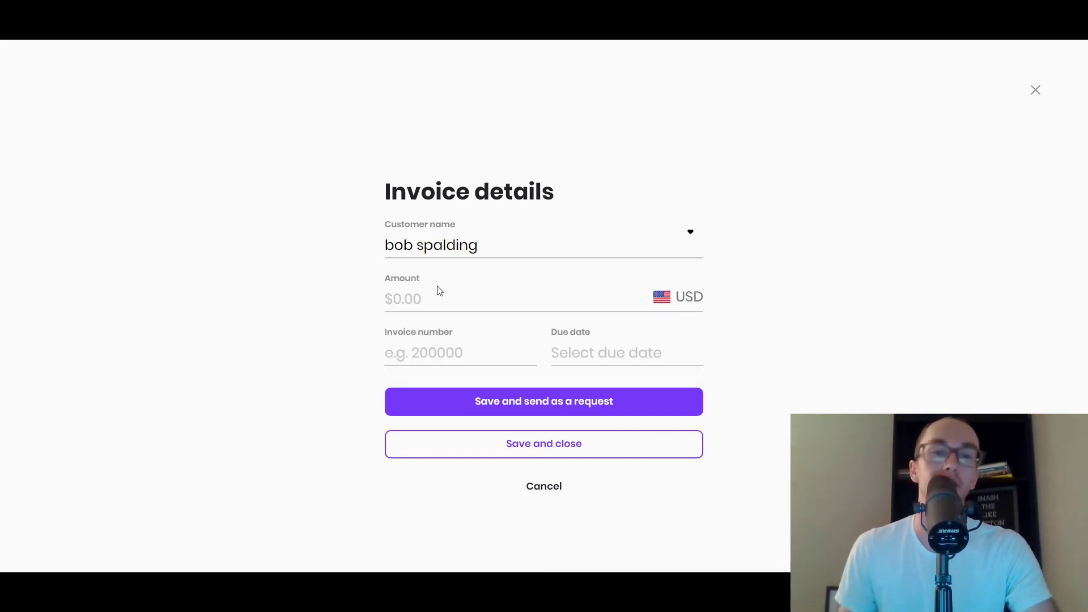
pyautogui.click(424, 304)
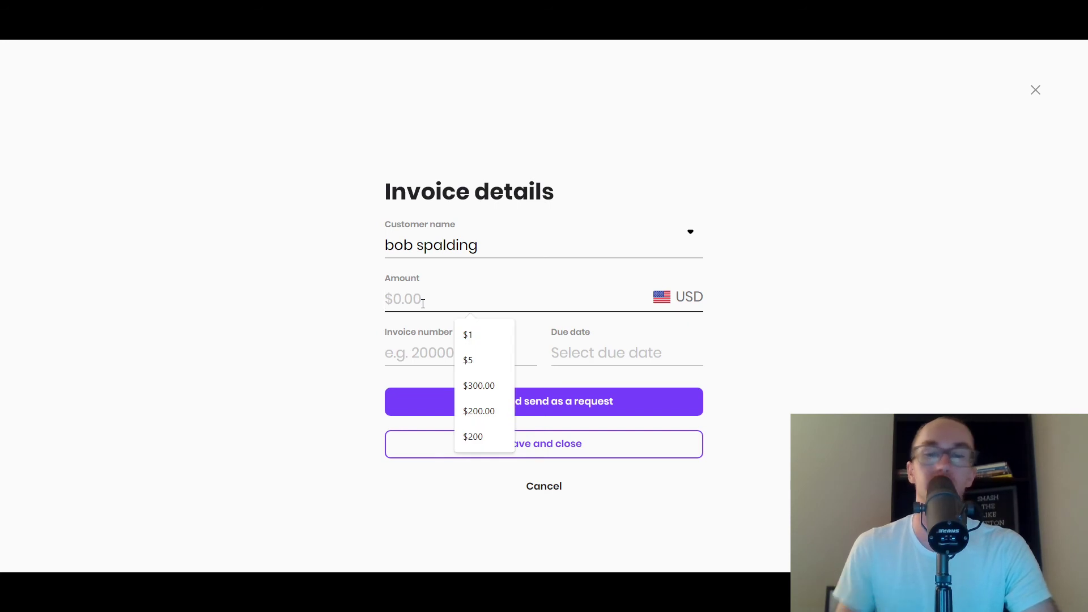
pyautogui.write('3000')
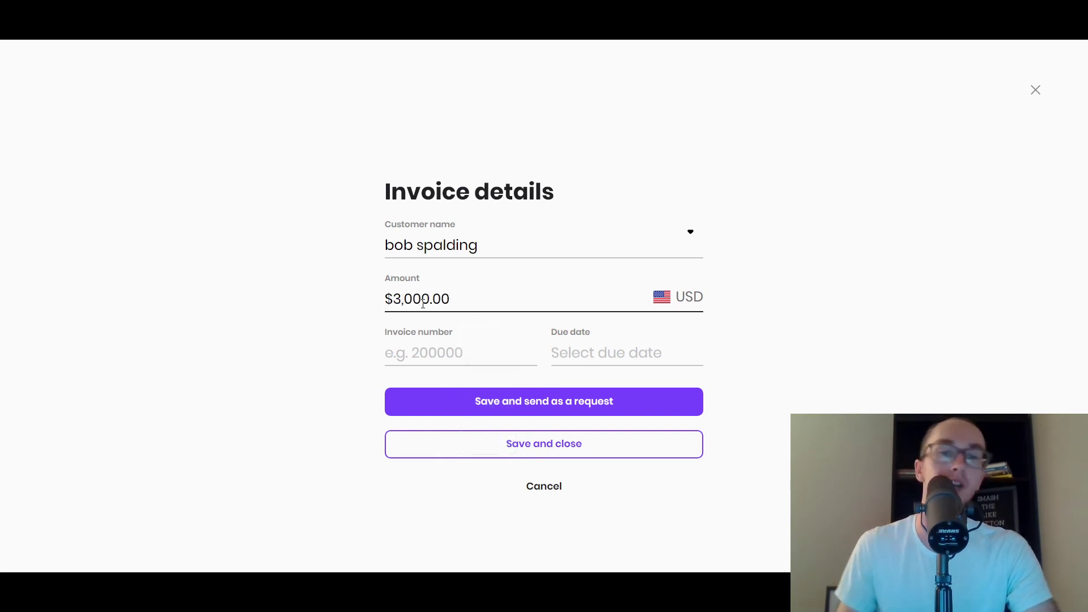
# - Give the invoice number 20000 and due date Nov 1, 2022, then save and close
pyautogui.click(433, 352)
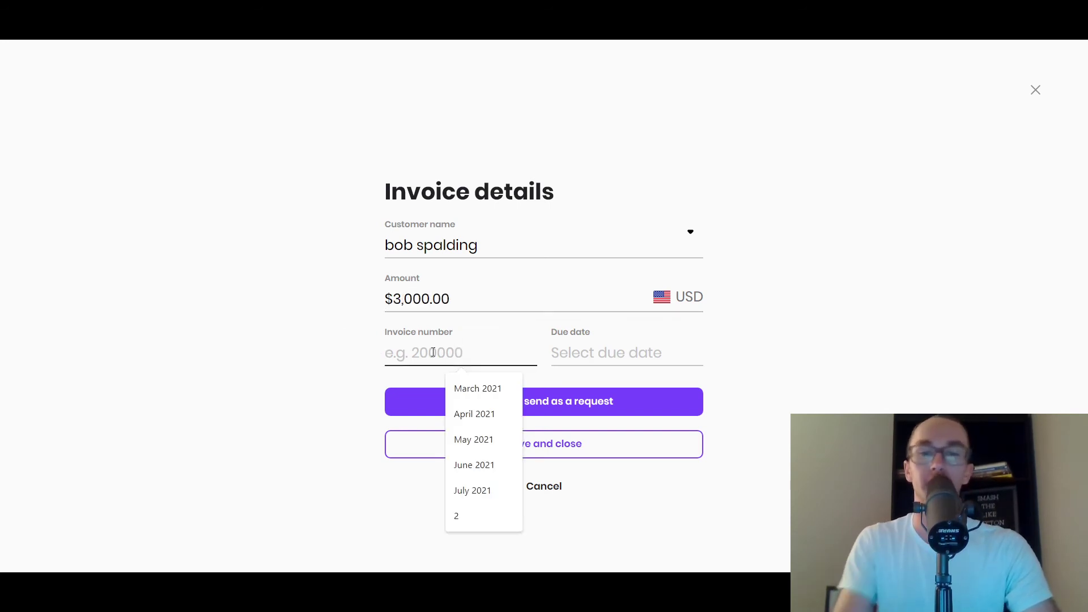
pyautogui.write('20000')
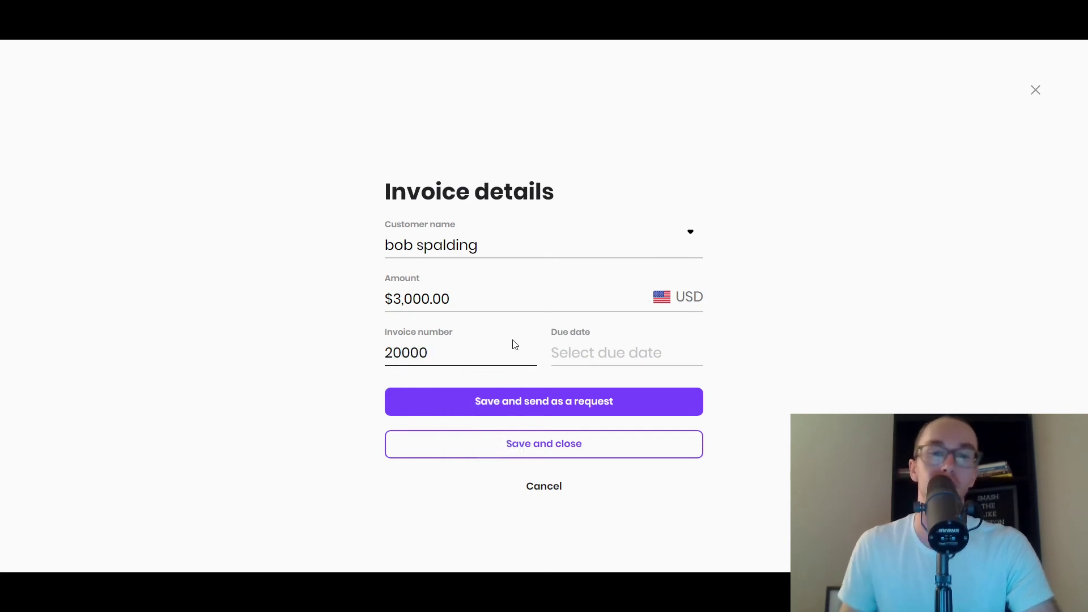
pyautogui.click(621, 347)
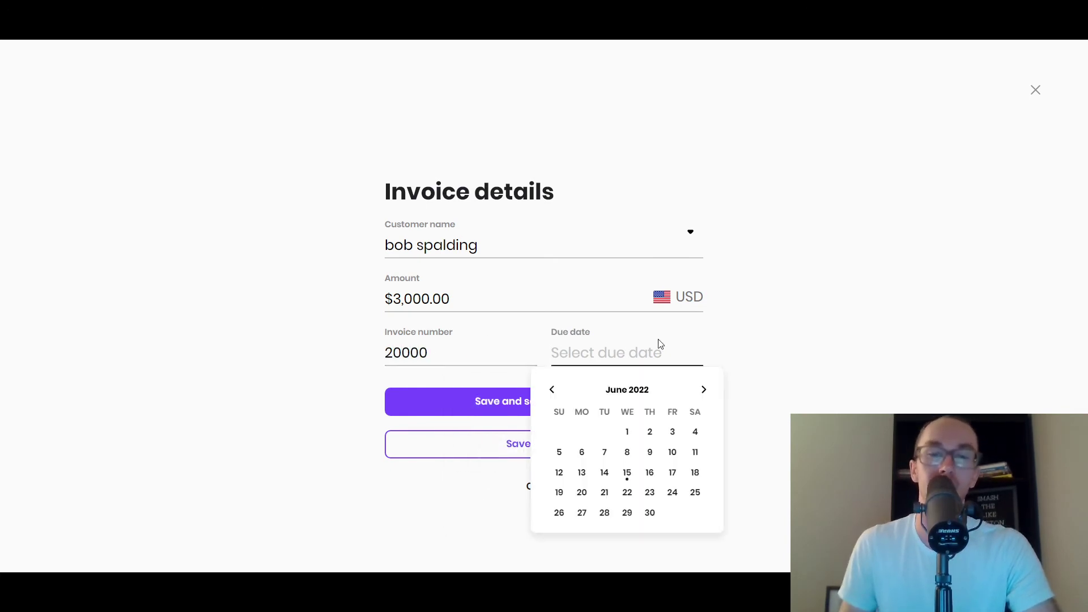
pyautogui.click(705, 393)
pyautogui.click(705, 393)
pyautogui.click(705, 393)
pyautogui.click(705, 393)
pyautogui.click(703, 390)
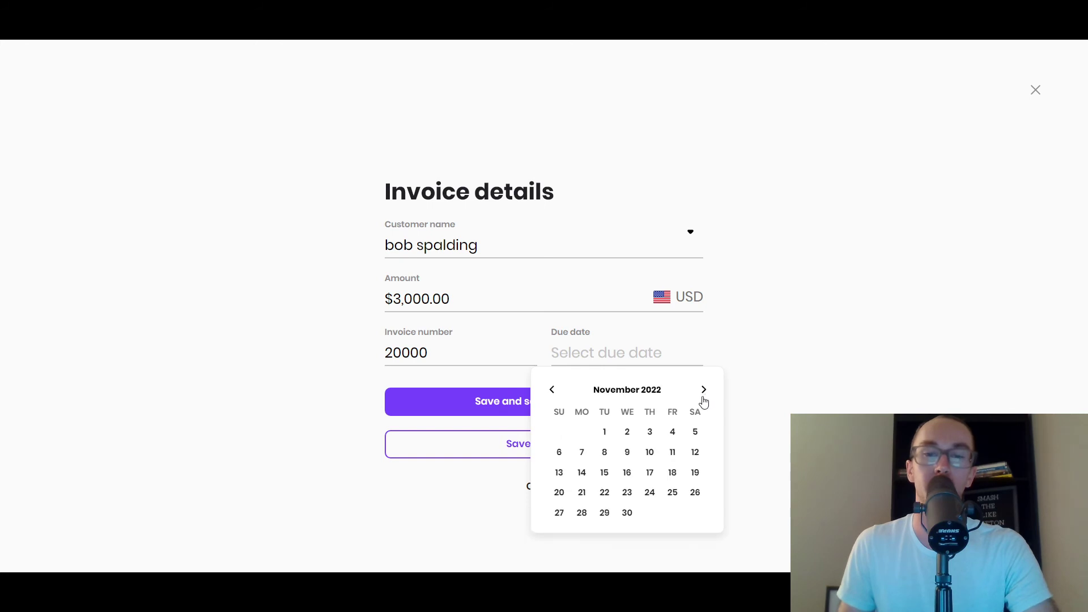
pyautogui.click(603, 433)
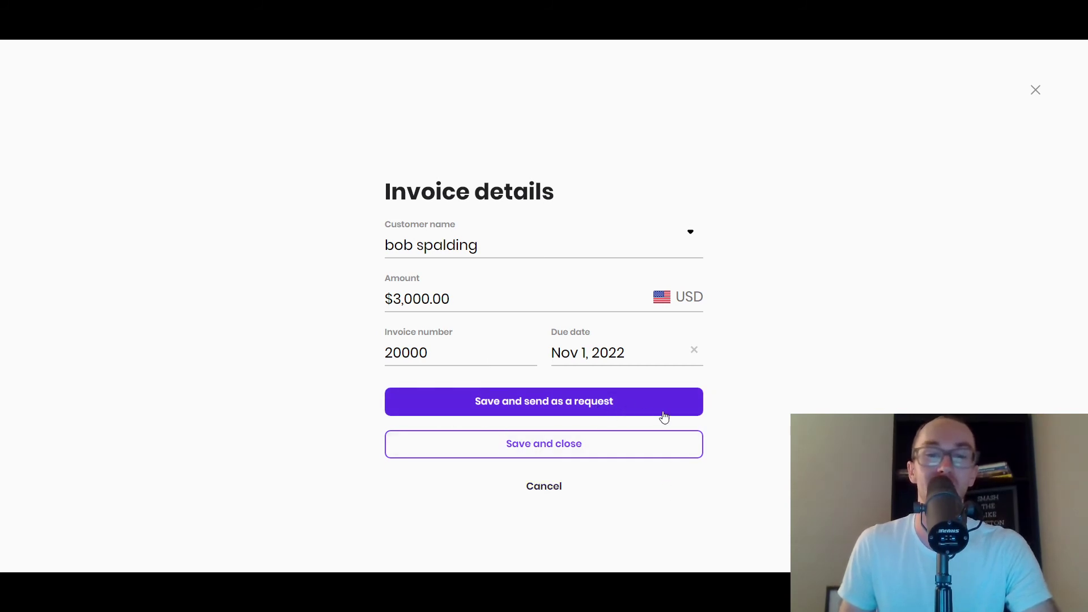
pyautogui.click(656, 452)
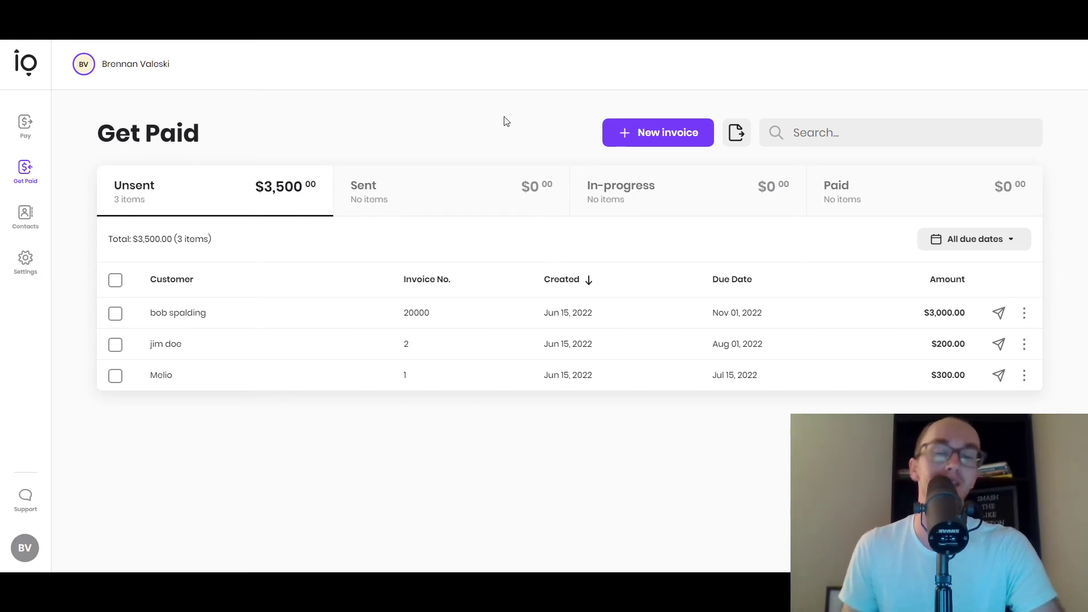
# - Check the Sent, In-progress and Paid tabs, then view the $3,000 invoice's options on Unsent
pyautogui.click(456, 185)
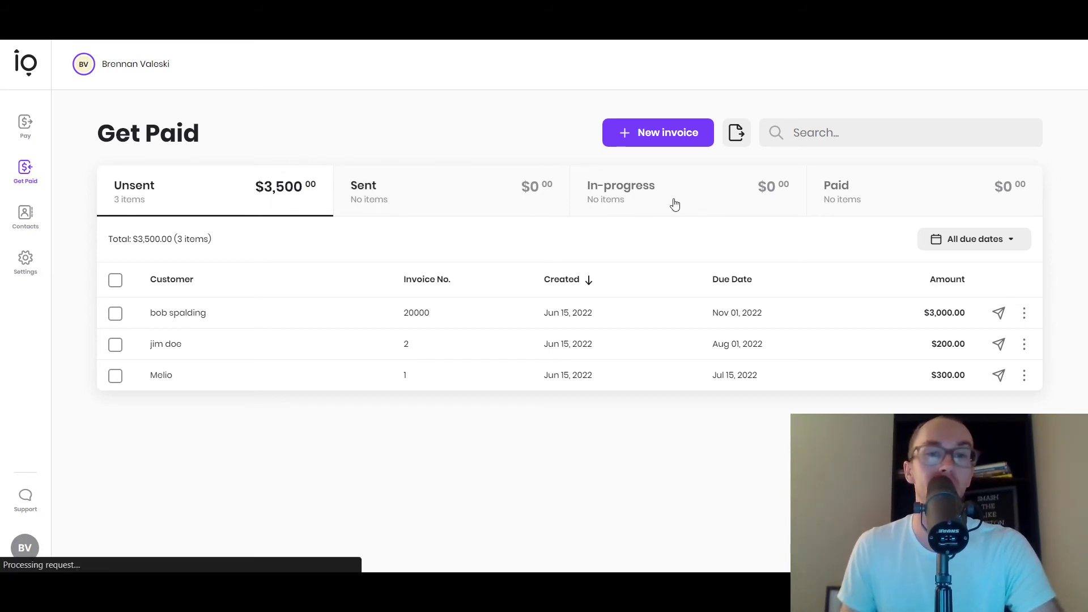
pyautogui.click(675, 199)
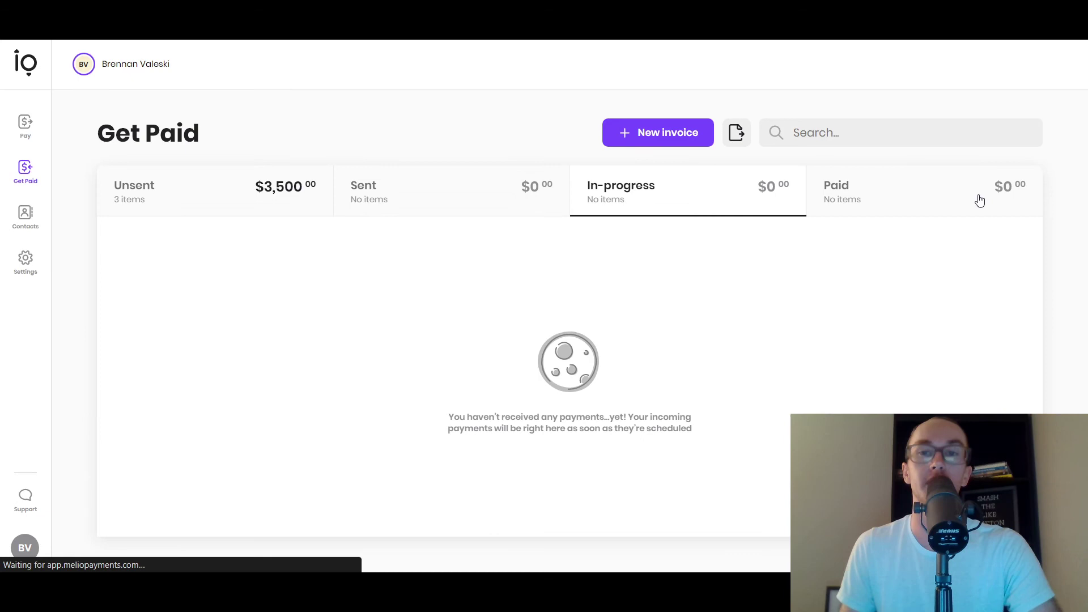
pyautogui.click(912, 196)
pyautogui.click(201, 182)
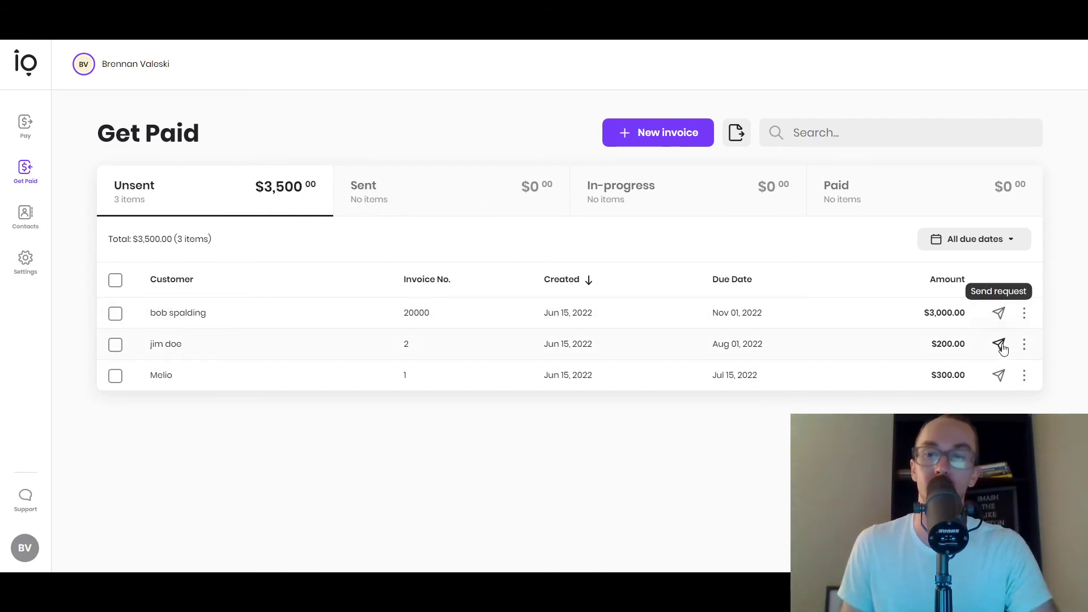
pyautogui.click(1025, 313)
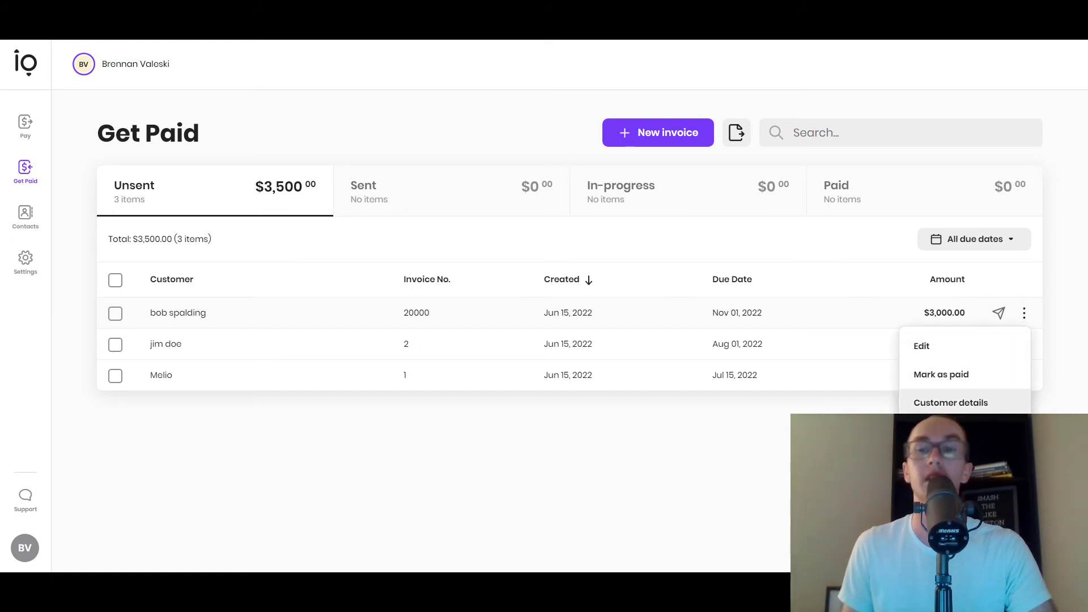
pyautogui.click(481, 505)
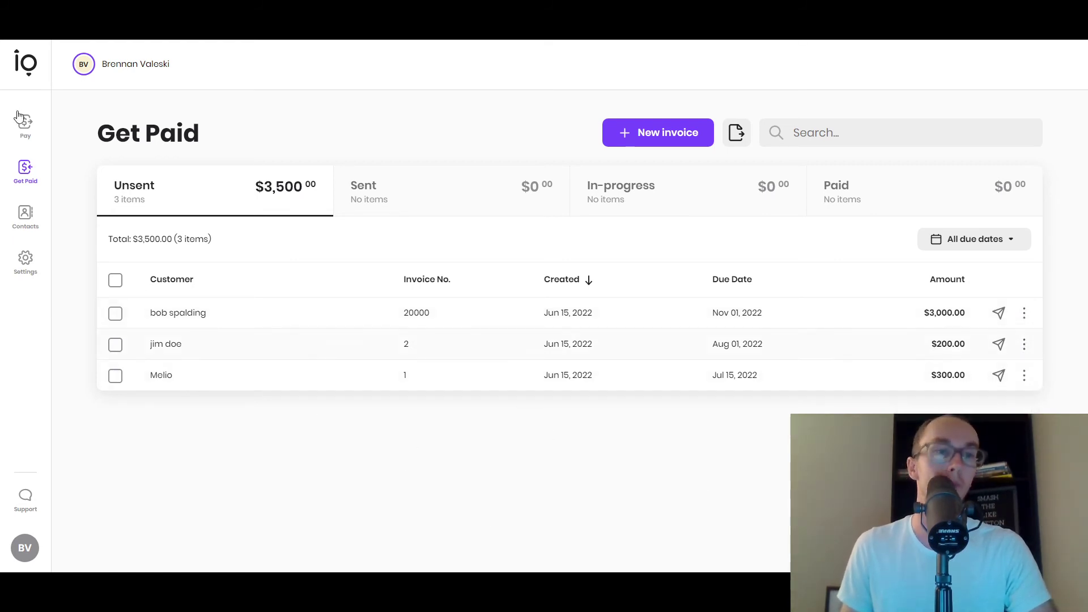
# - Browse the Customers and Vendors contacts and highlight ABC cleaning service's $12,013.00 scheduled total
pyautogui.click(40, 221)
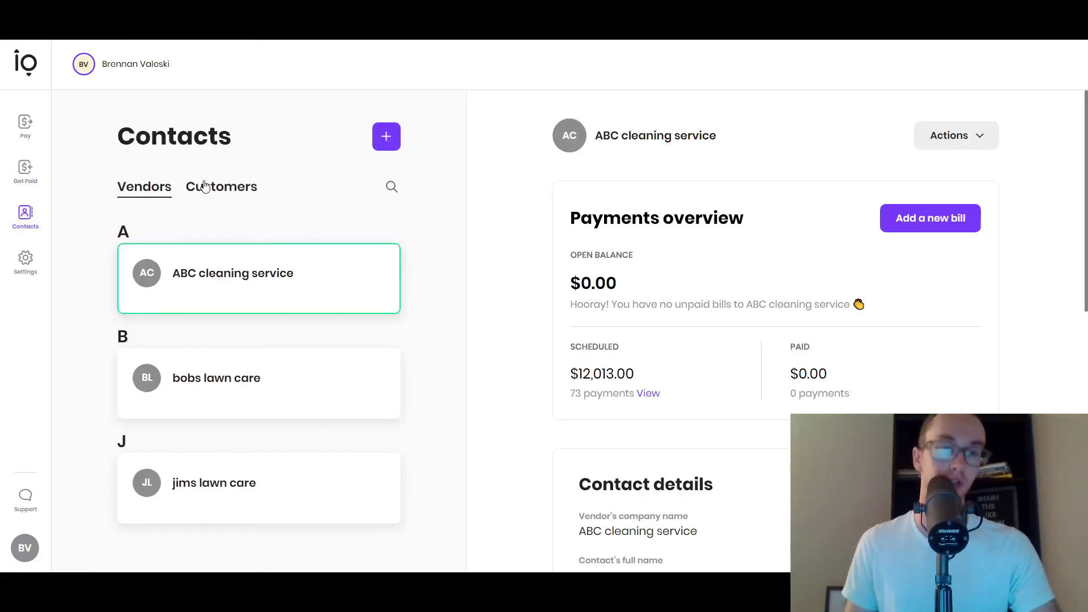
pyautogui.click(222, 187)
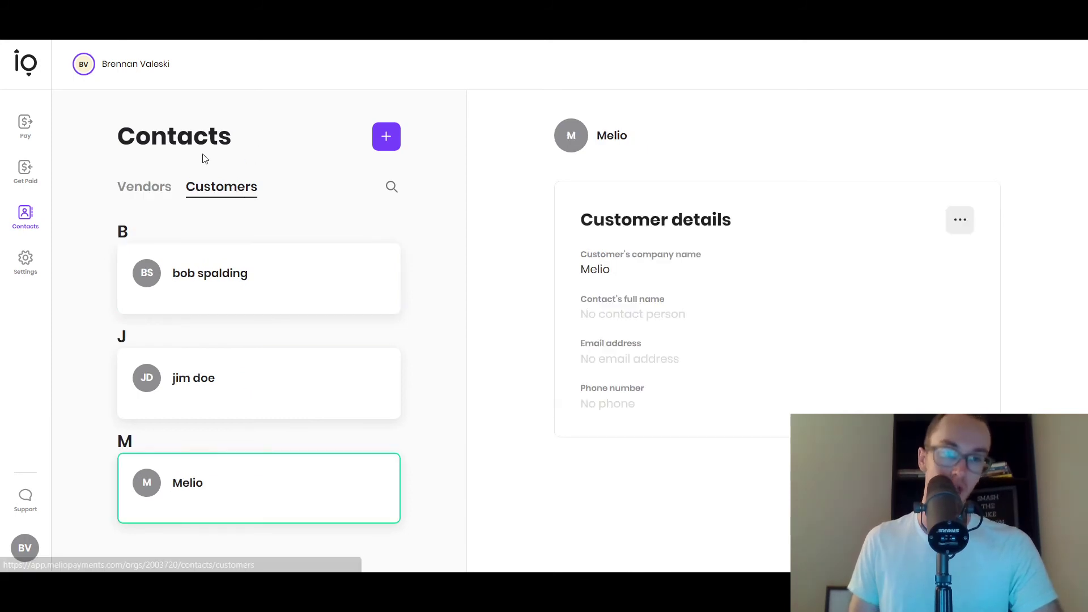
pyautogui.click(144, 187)
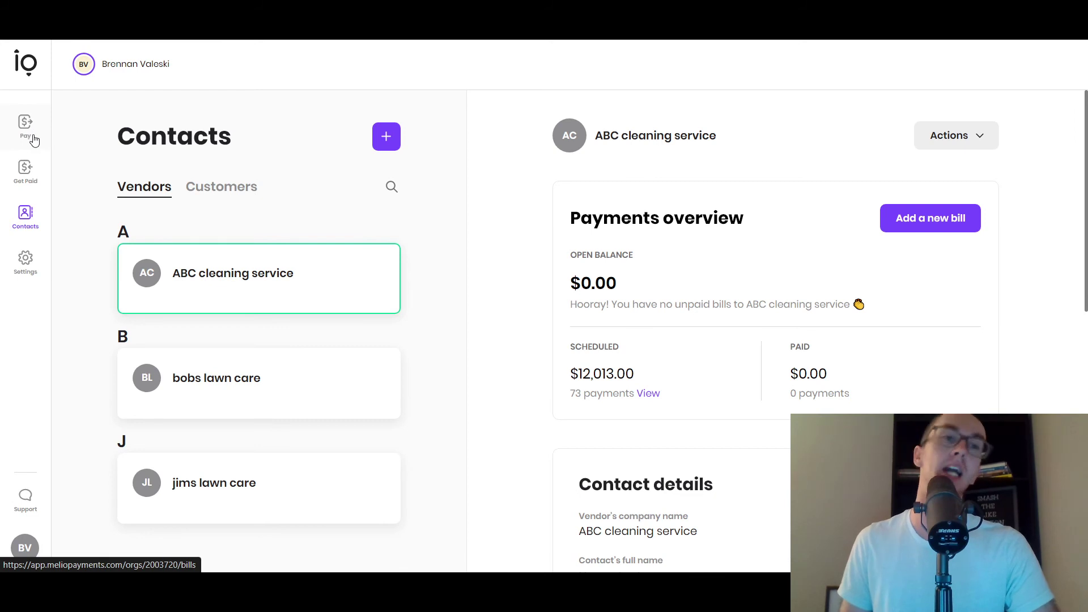
pyautogui.click(232, 193)
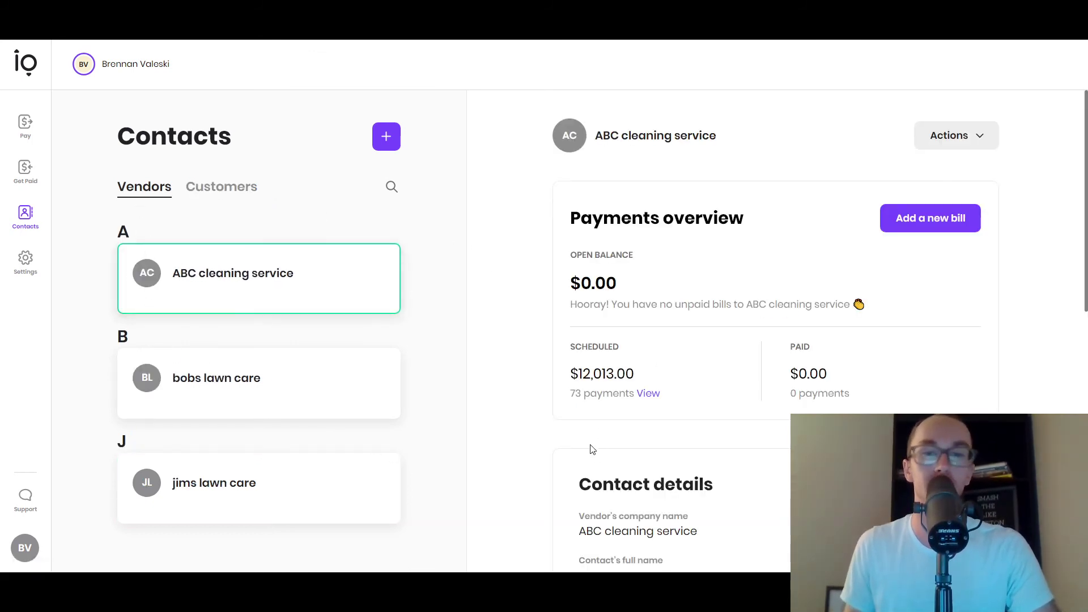
pyautogui.scroll(-2, 588, 401)
pyautogui.scroll(2, 588, 402)
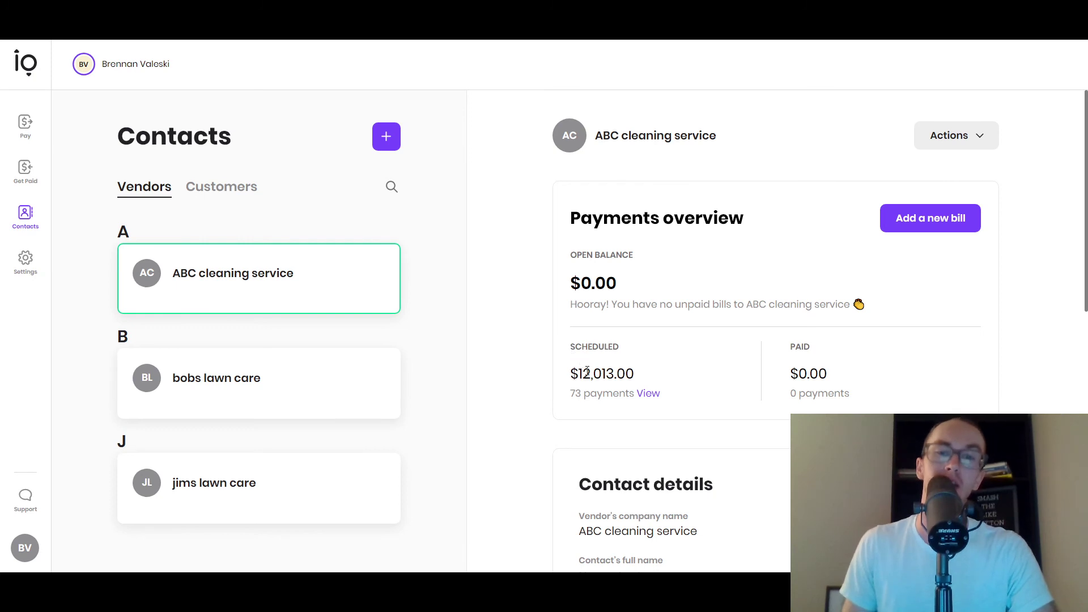
pyautogui.moveTo(583, 371); pyautogui.dragTo(655, 369)
pyautogui.click(660, 372)
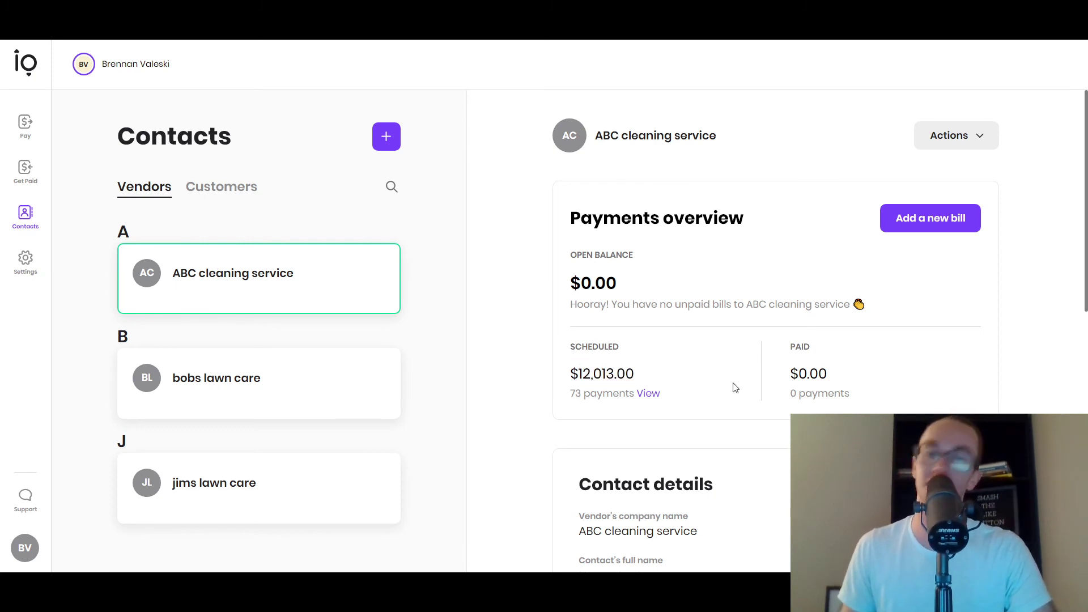
pyautogui.scroll(-1, 735, 387)
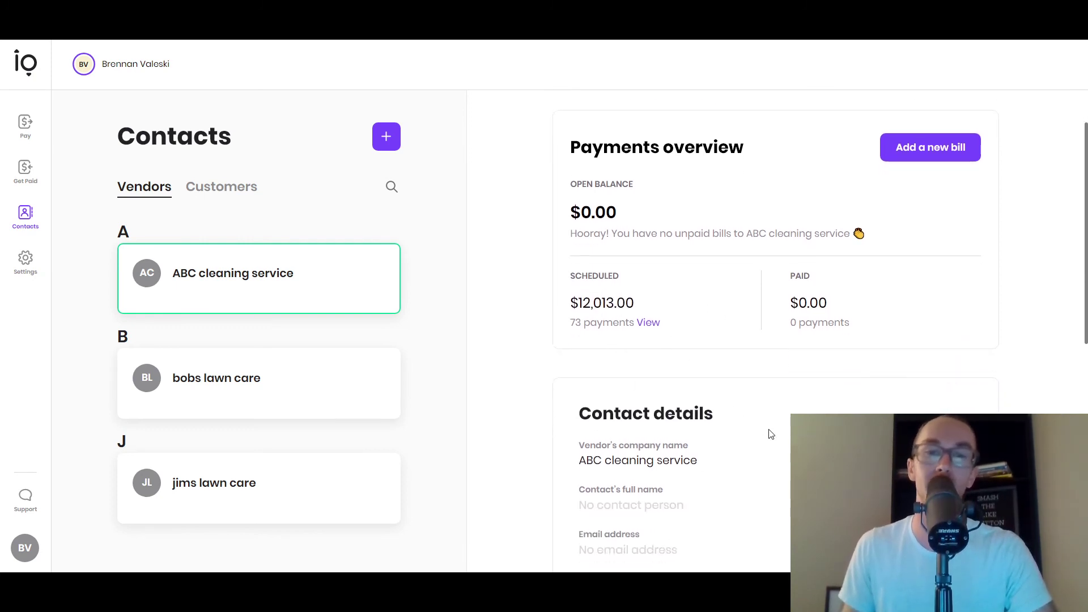
pyautogui.scroll(-2, 771, 435)
pyautogui.scroll(-1, 710, 377)
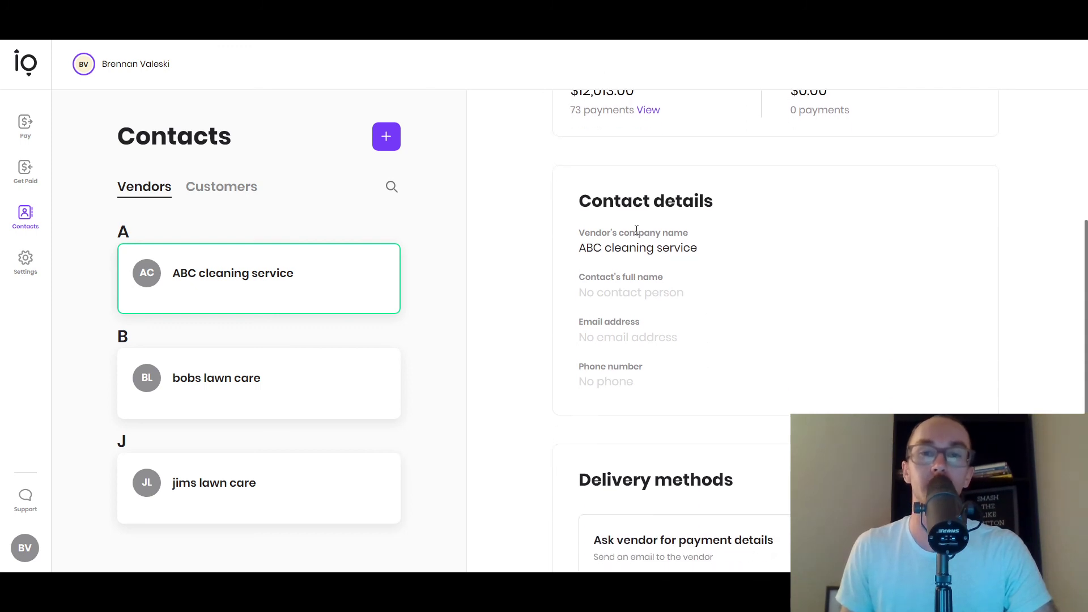
pyautogui.scroll(-4, 752, 393)
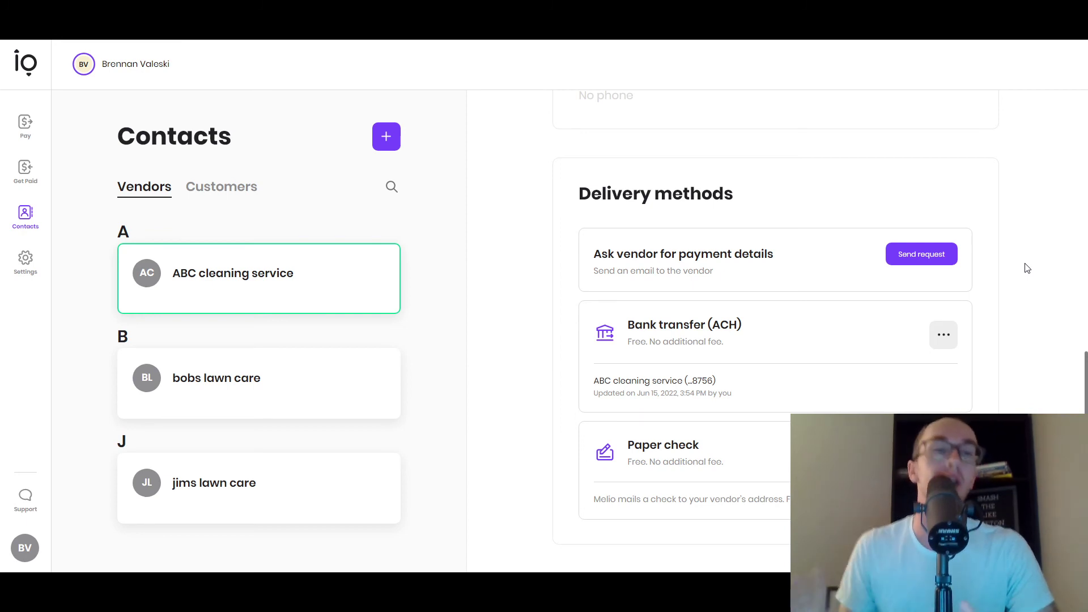
pyautogui.scroll(2, 1024, 352)
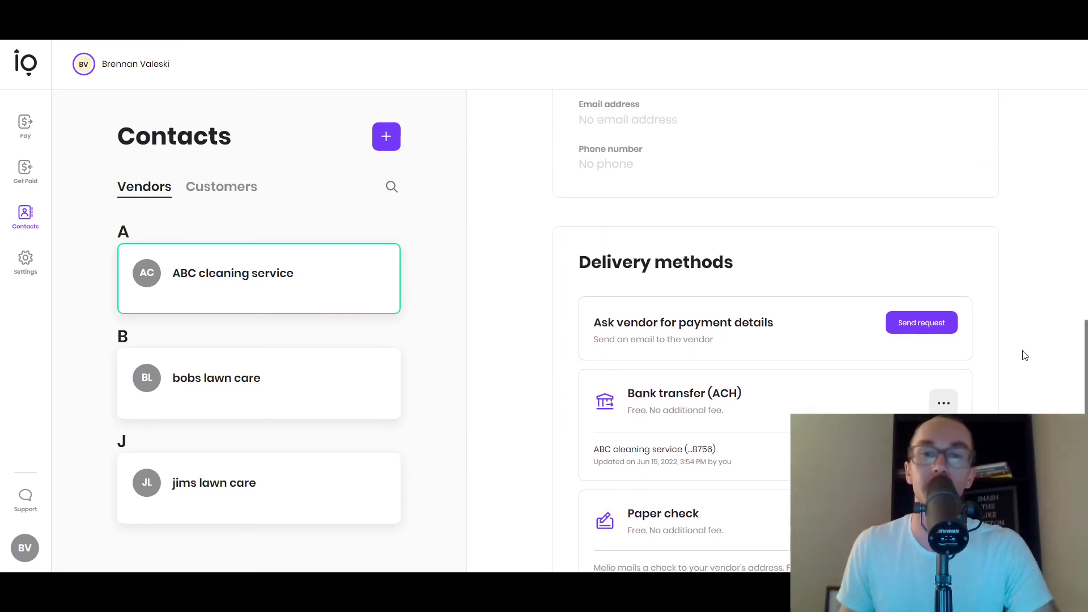
pyautogui.scroll(-2, 1025, 351)
pyautogui.scroll(3, 1024, 352)
pyautogui.scroll(-3, 1024, 352)
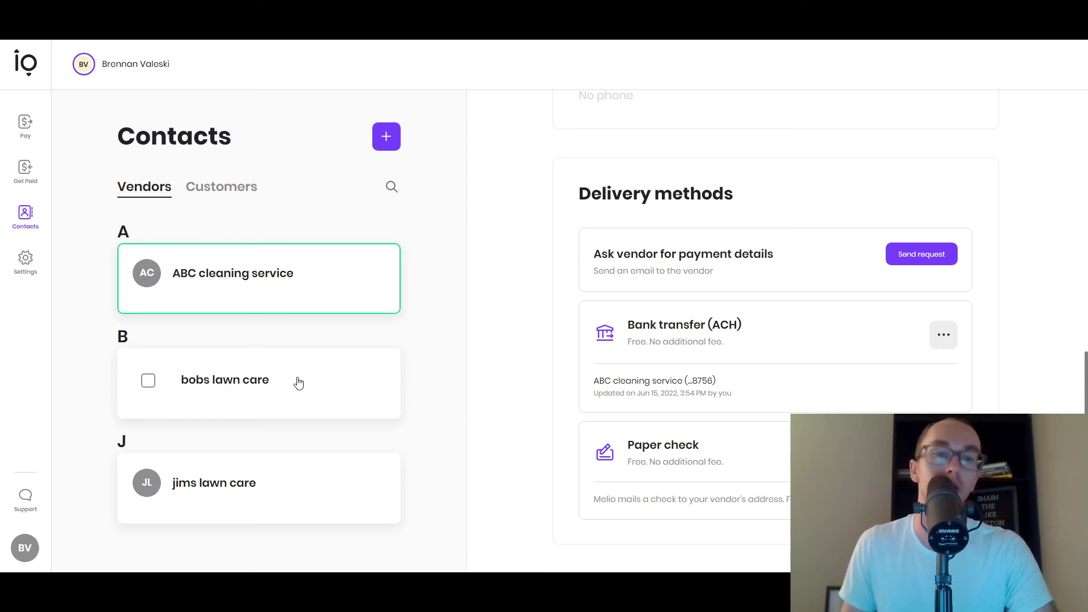
pyautogui.scroll(7, 524, 395)
pyautogui.scroll(3, 524, 395)
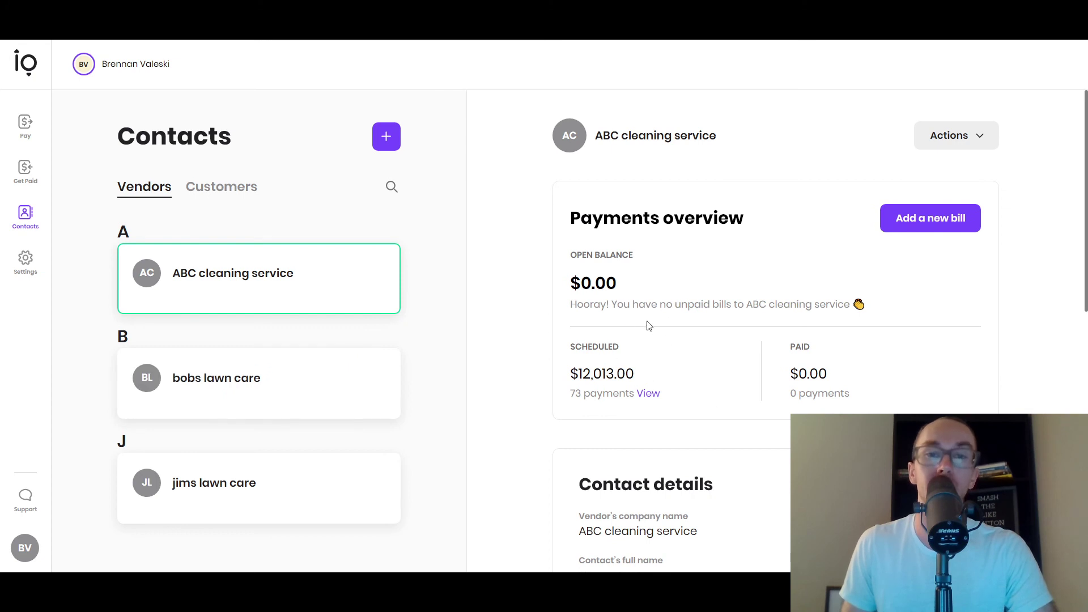
# - Highlight the vendor's no-unpaid-bills message and its $0.00 open balance
pyautogui.moveTo(678, 304); pyautogui.dragTo(895, 306)
pyautogui.click(814, 346)
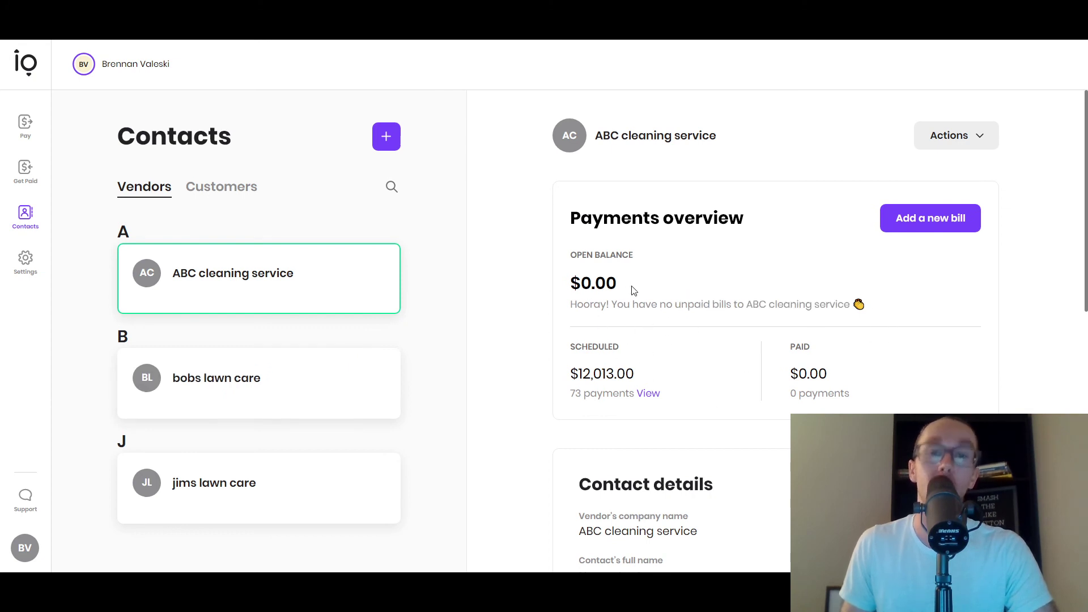
pyautogui.moveTo(708, 305); pyautogui.dragTo(775, 306)
pyautogui.click(855, 336)
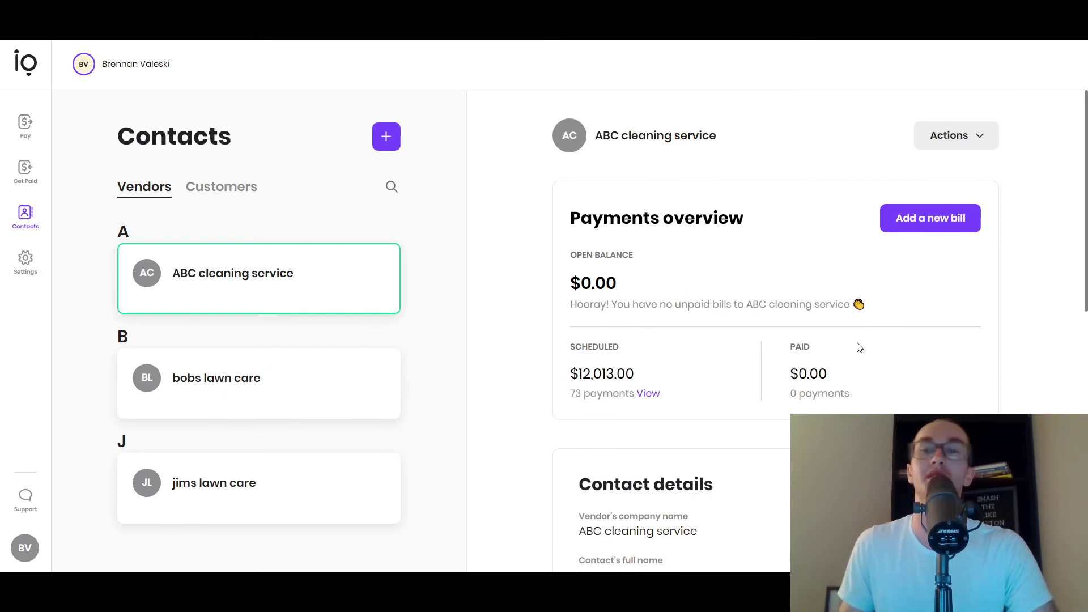
pyautogui.moveTo(593, 283); pyautogui.dragTo(636, 287)
pyautogui.click(639, 289)
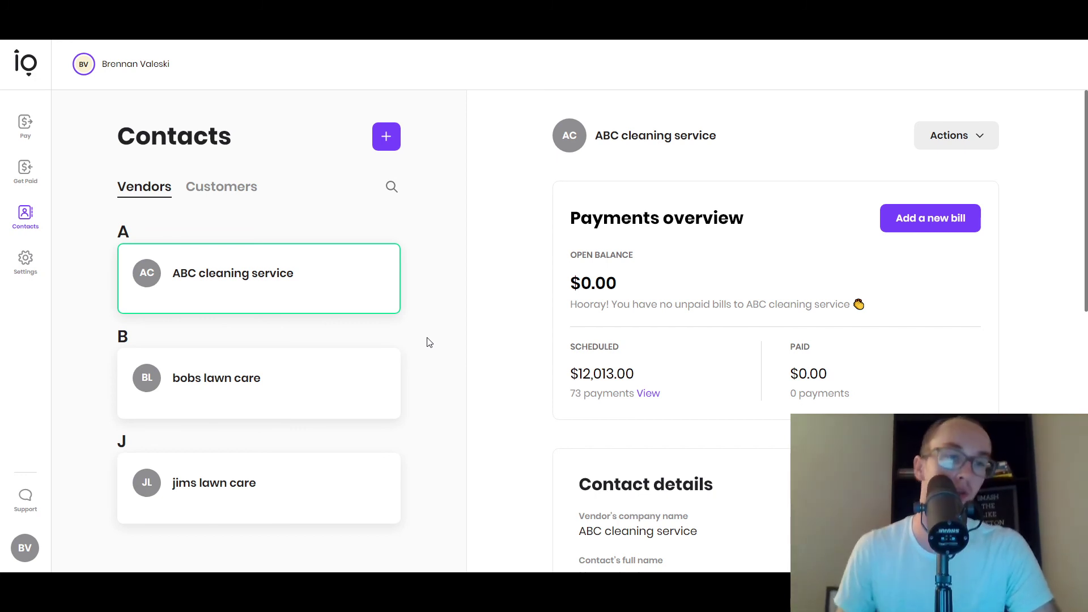
# - View each customer's details on the Customers tab, then go to Settings
pyautogui.click(233, 187)
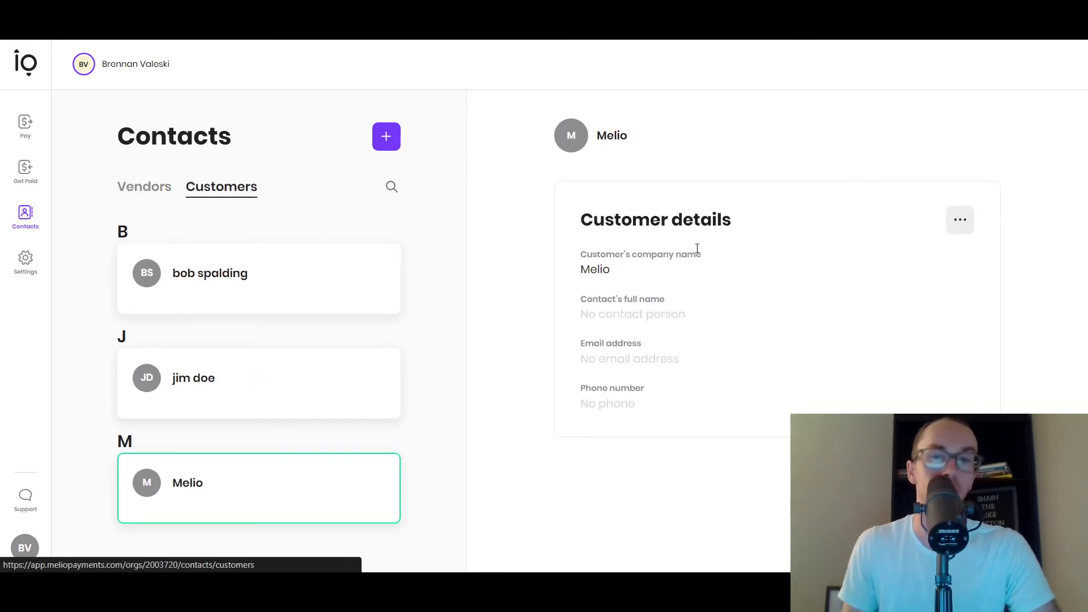
pyautogui.click(330, 379)
pyautogui.click(396, 288)
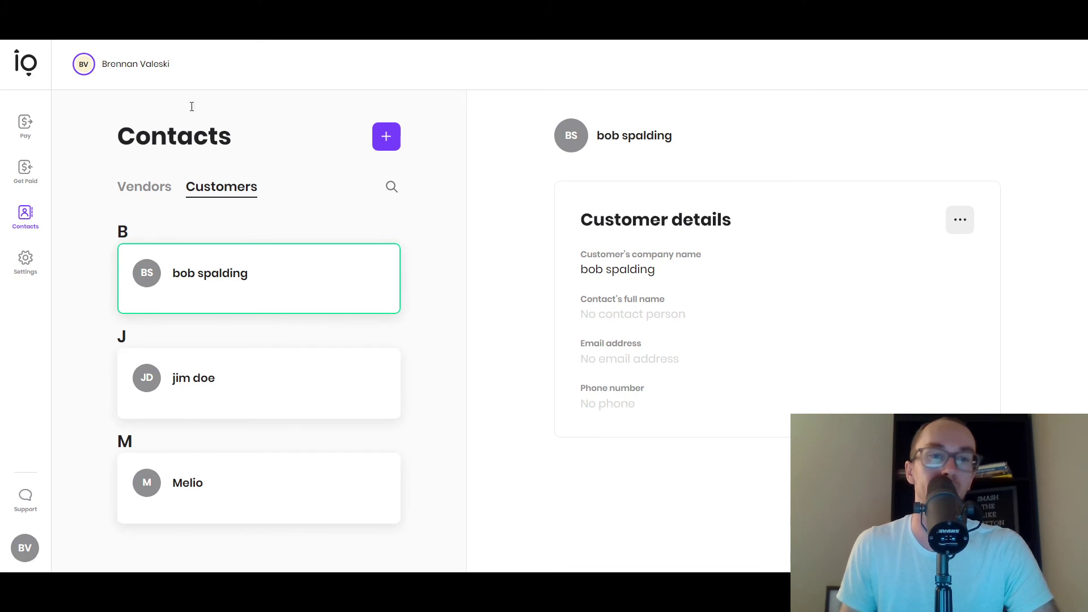
pyautogui.click(29, 273)
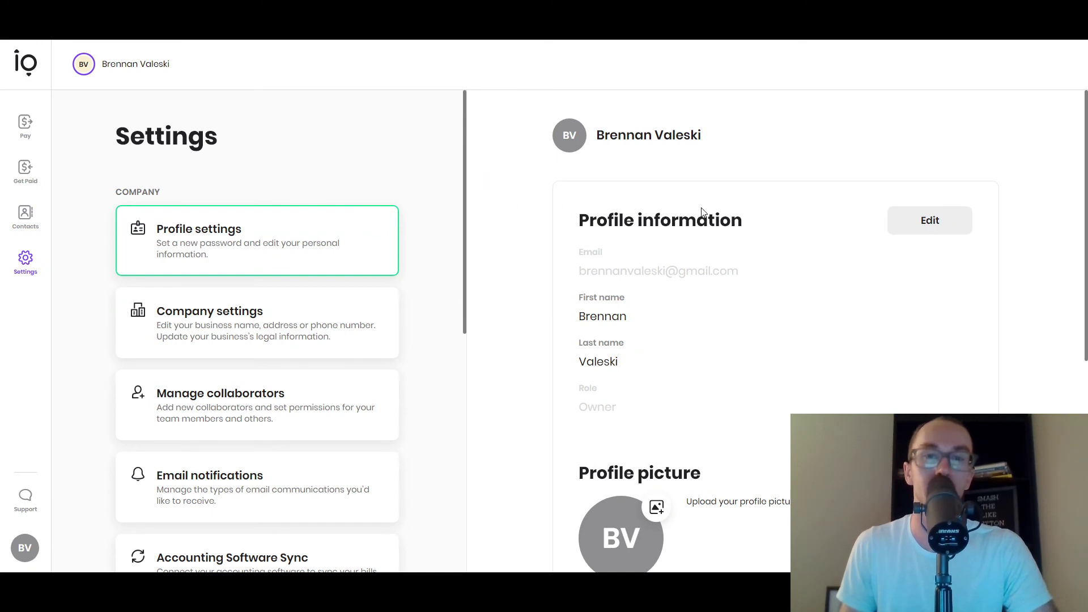
# - Review the account's collaborators under Manage collaborators
pyautogui.scroll(-3, 425, 260)
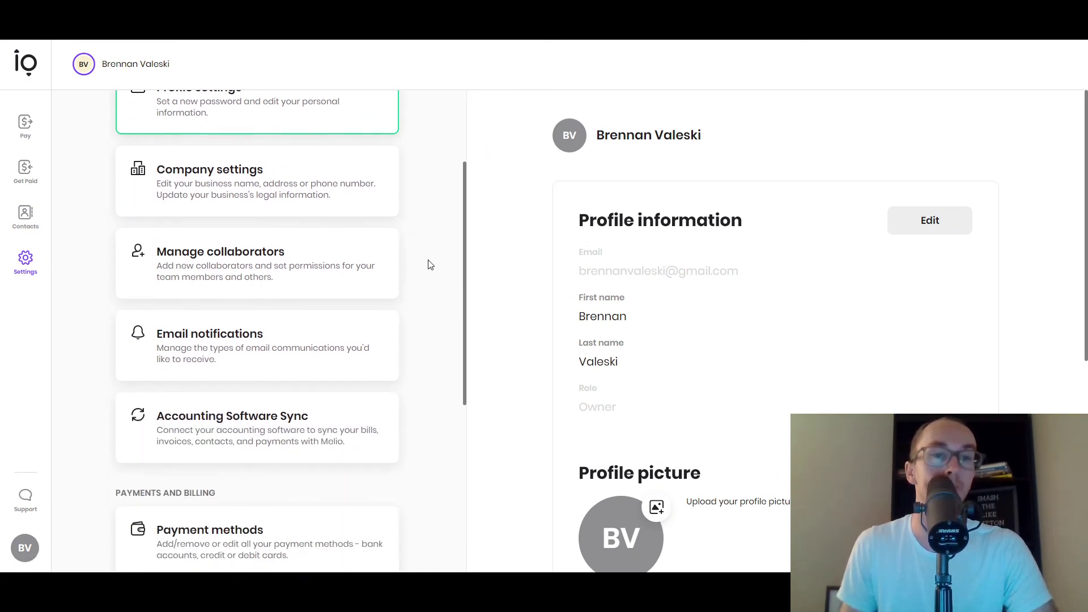
pyautogui.click(453, 241)
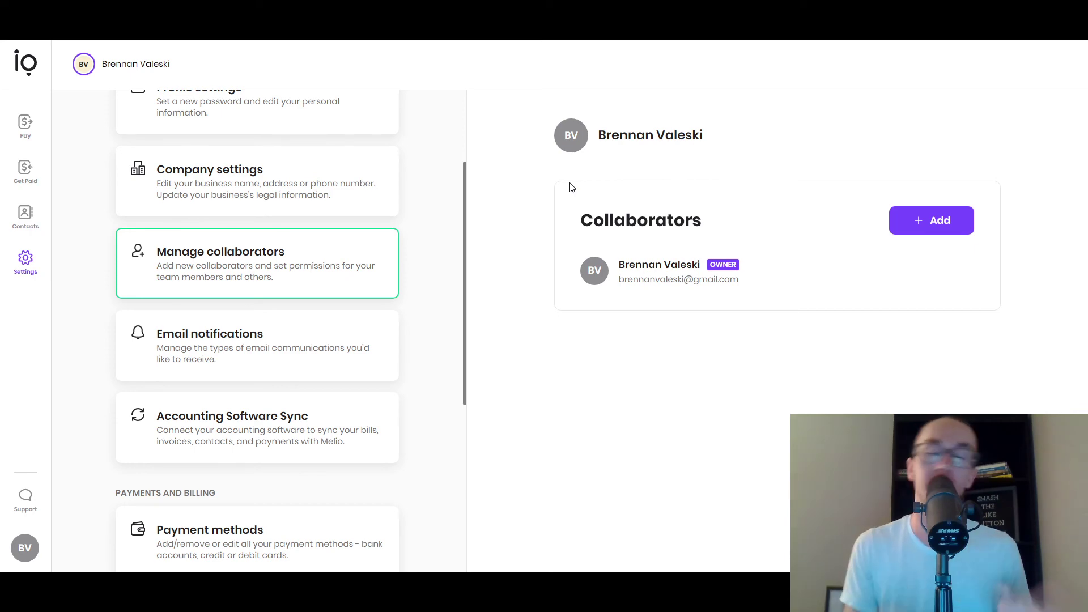
pyautogui.scroll(3, 410, 240)
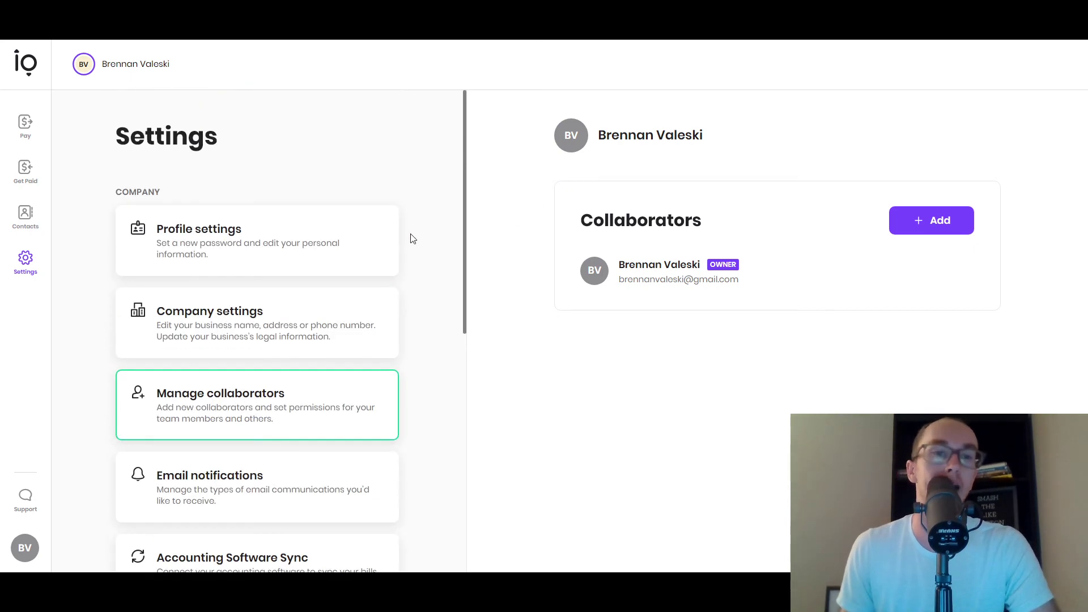
pyautogui.scroll(-3, 436, 310)
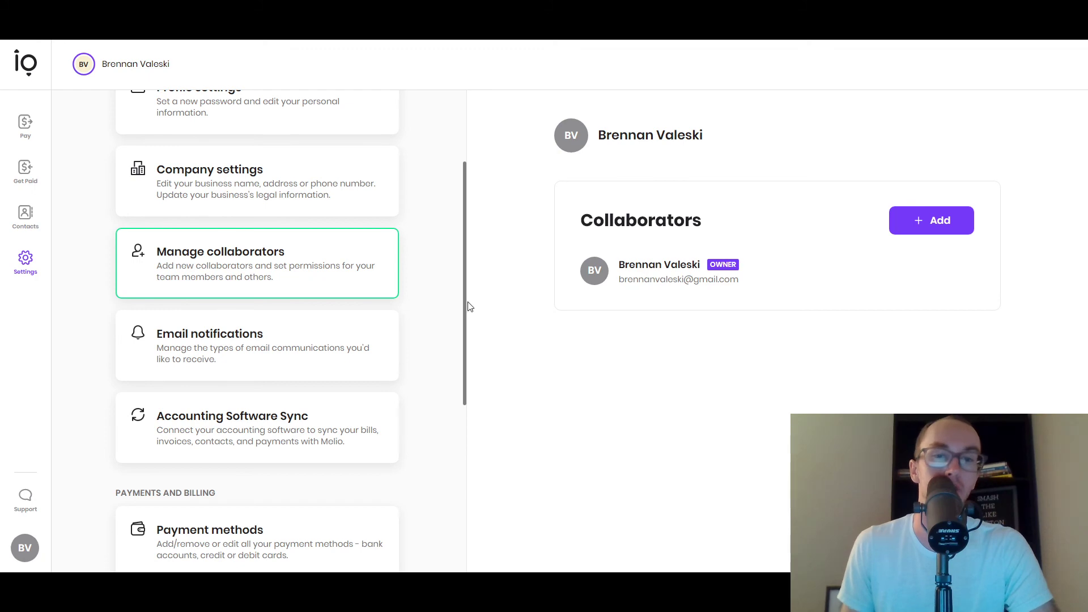
# - Look over the email notification toggles, then move to Accounting Software Sync
pyautogui.click(320, 342)
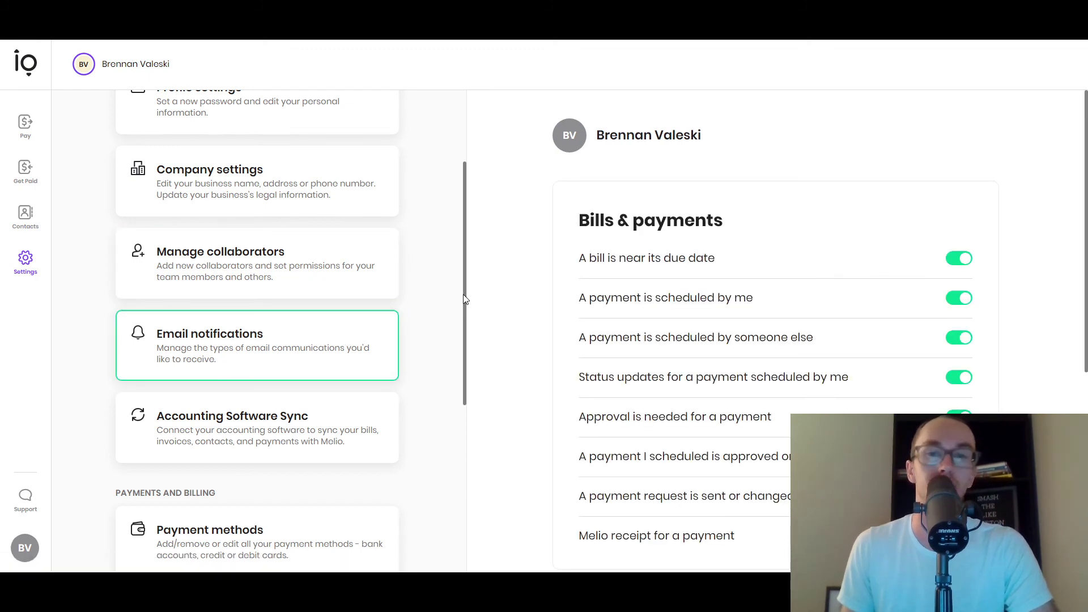
pyautogui.scroll(-3, 522, 286)
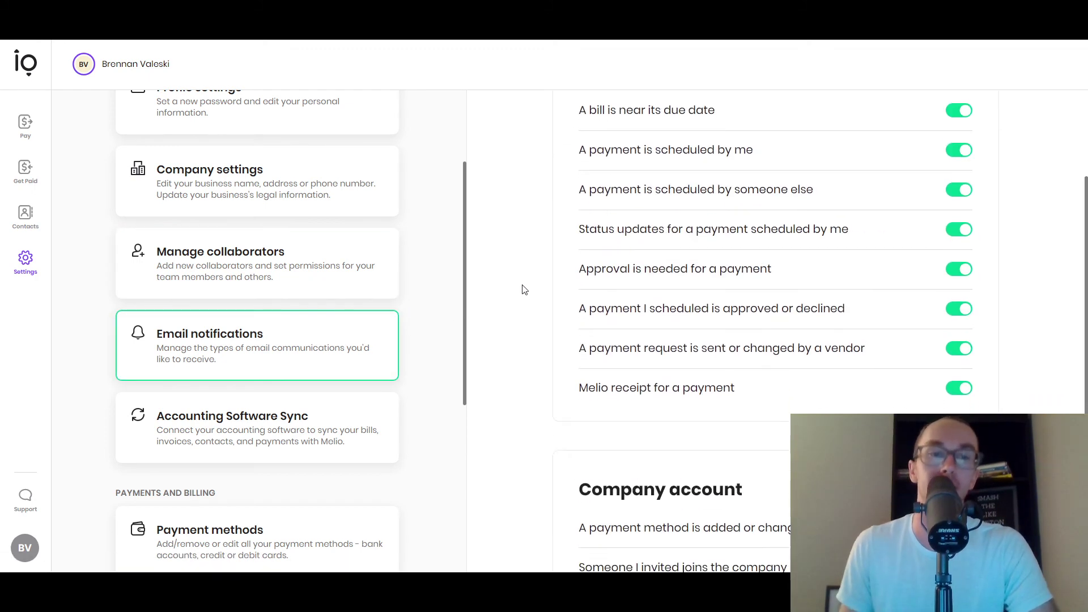
pyautogui.scroll(3, 534, 301)
pyautogui.scroll(-8, 535, 301)
pyautogui.click(367, 430)
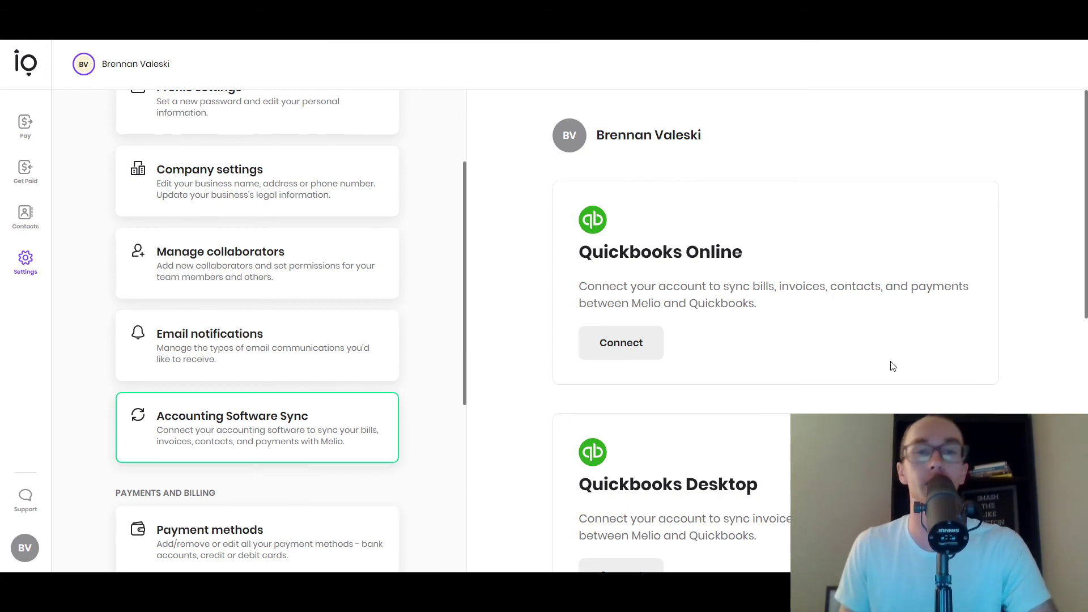
# - Scroll through the accounting integrations: QuickBooks Online, QuickBooks Desktop, Microsoft Dynamics 365, Freshbooks
pyautogui.scroll(-3, 893, 366)
pyautogui.scroll(3, 894, 367)
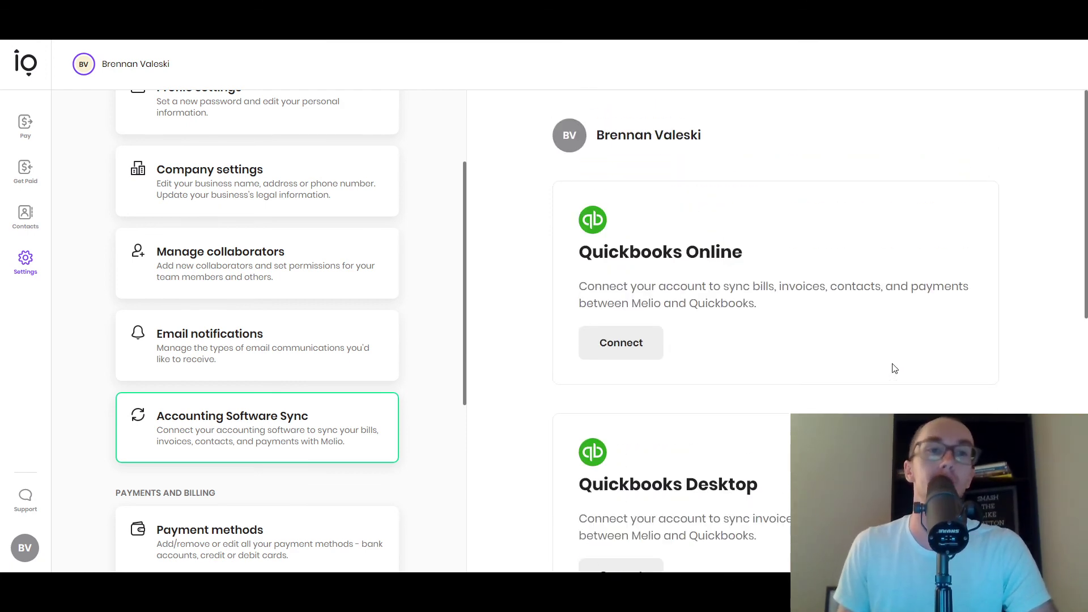
pyautogui.scroll(-5, 893, 368)
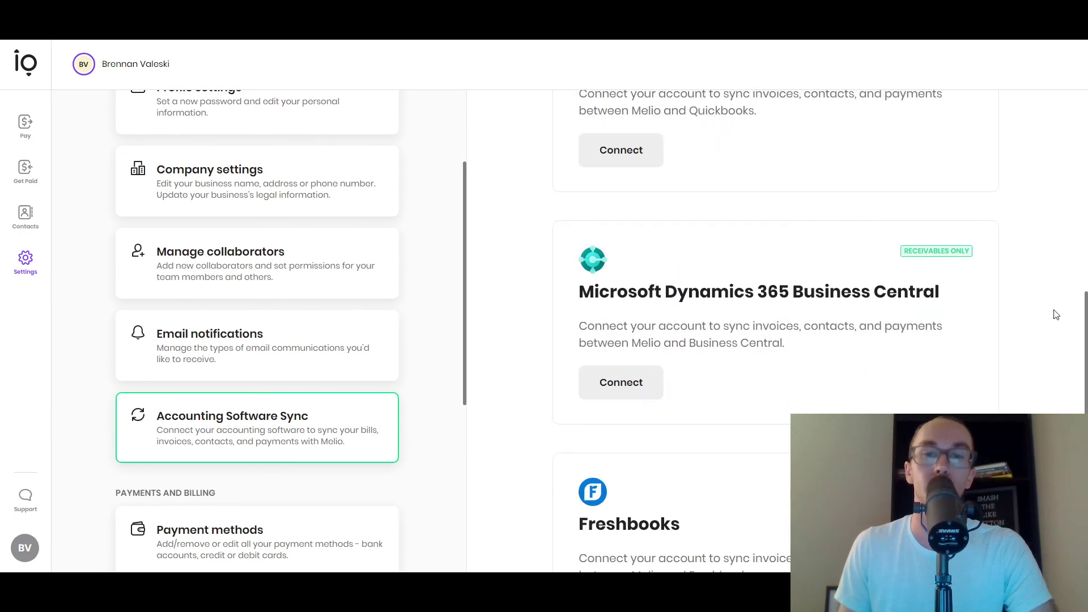
pyautogui.scroll(-2, 899, 308)
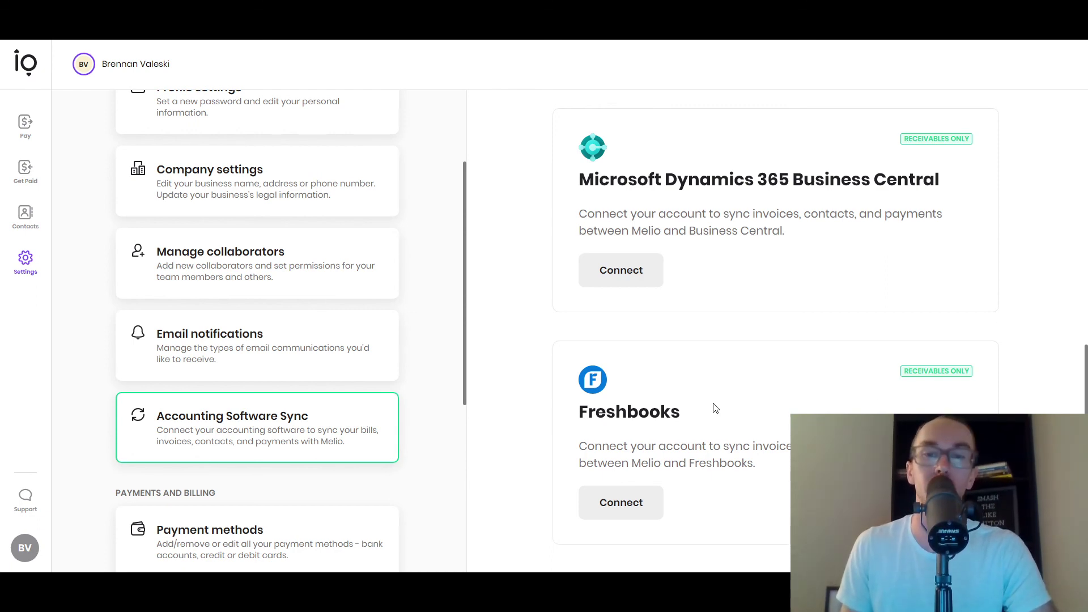
pyautogui.scroll(4, 735, 404)
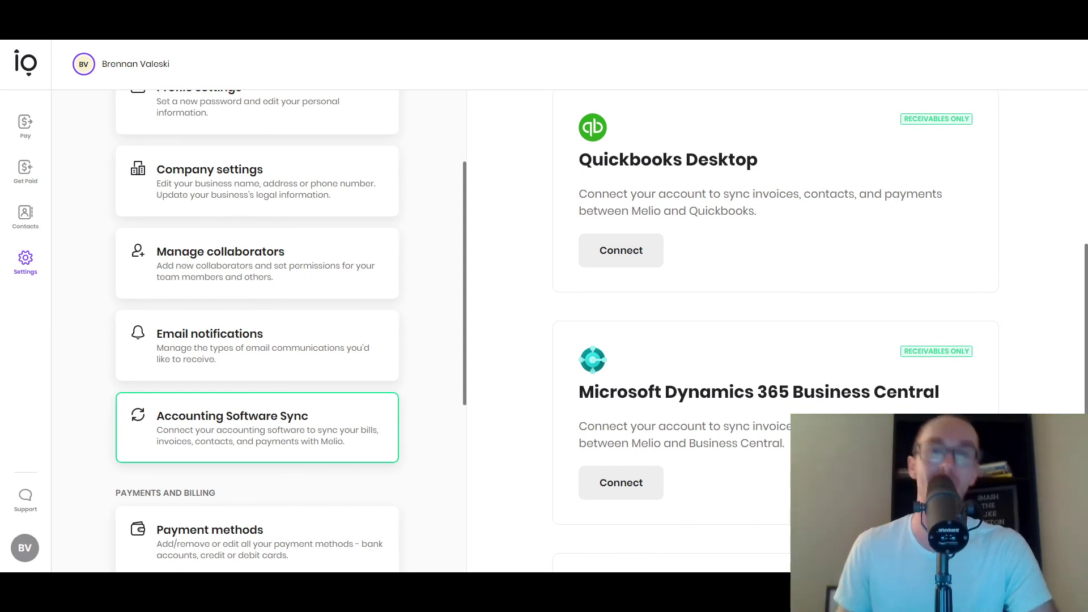
pyautogui.scroll(1, 820, 410)
pyautogui.scroll(1, 821, 409)
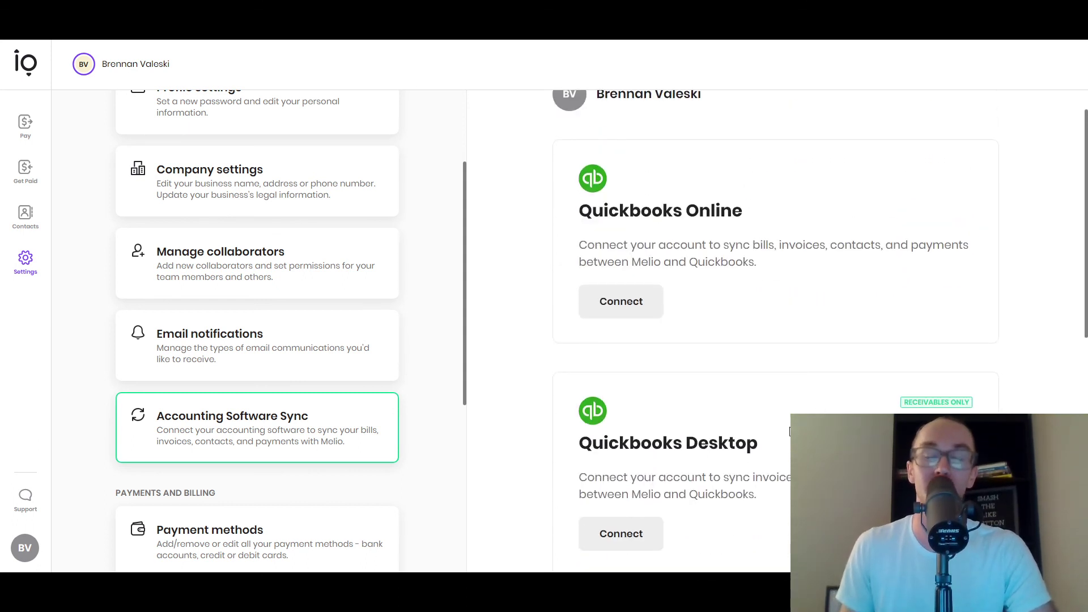
pyautogui.scroll(-1, 790, 396)
pyautogui.scroll(2, 793, 385)
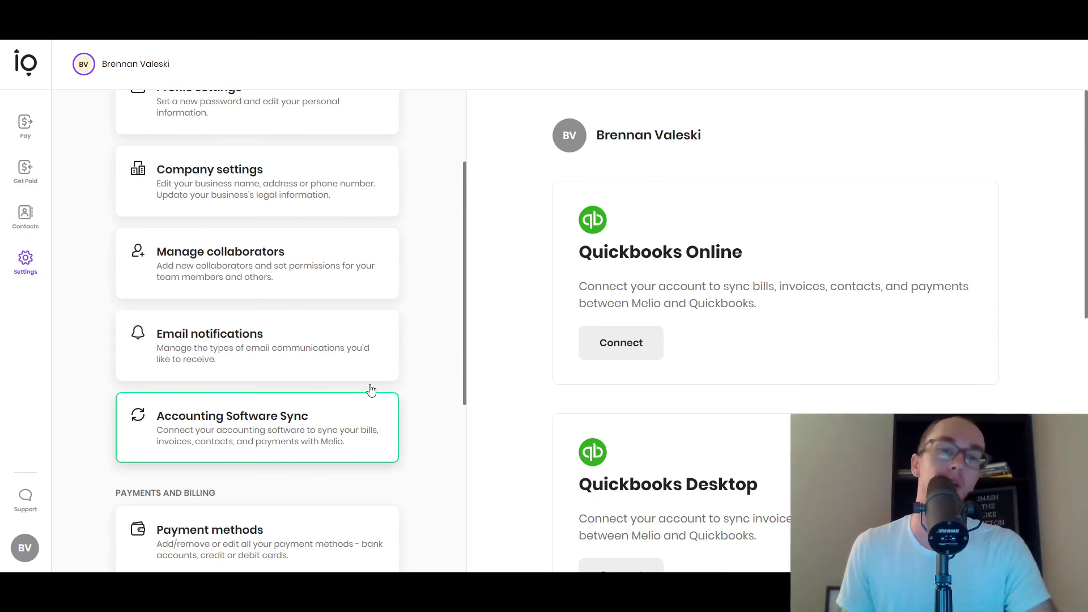
pyautogui.scroll(-3, 442, 345)
pyautogui.scroll(-2, 441, 345)
pyautogui.scroll(1, 459, 388)
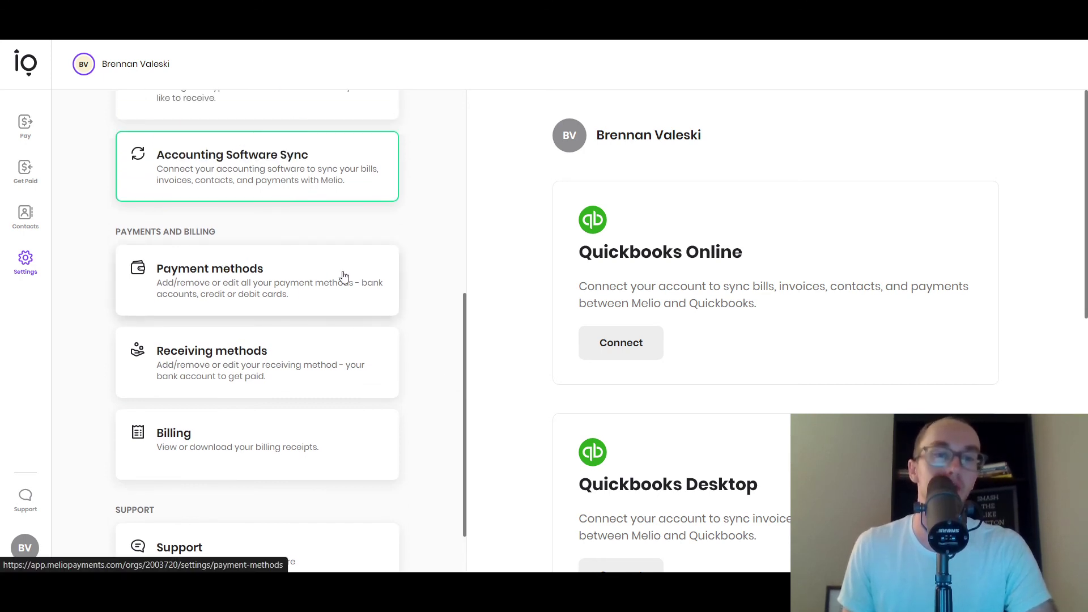
pyautogui.scroll(-1, 445, 395)
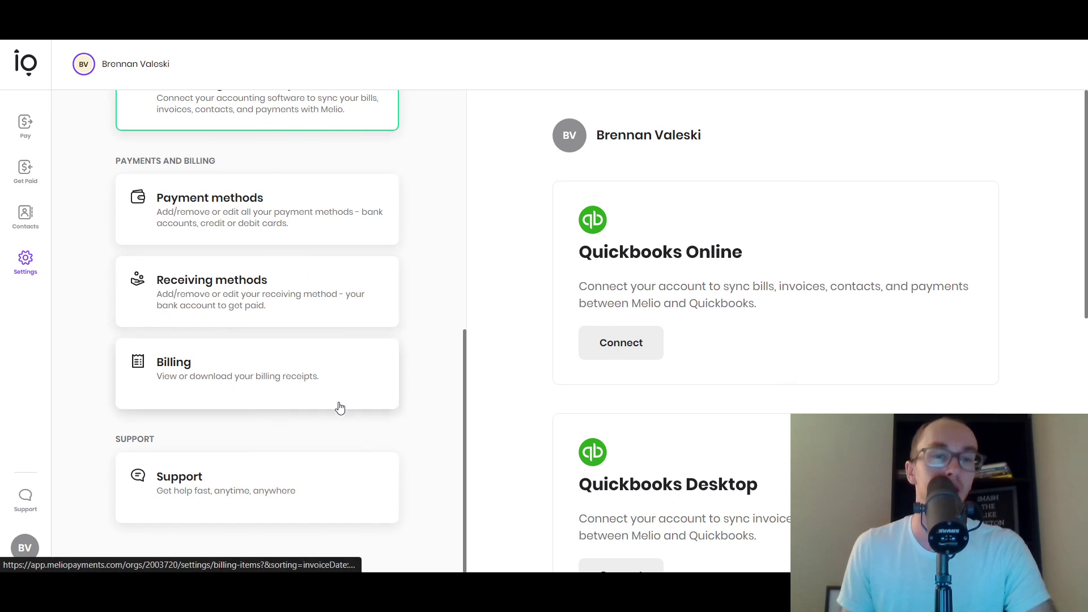
# - Browse the Support help topics and contact options in Settings, then return to the Pay inbox
pyautogui.click(346, 506)
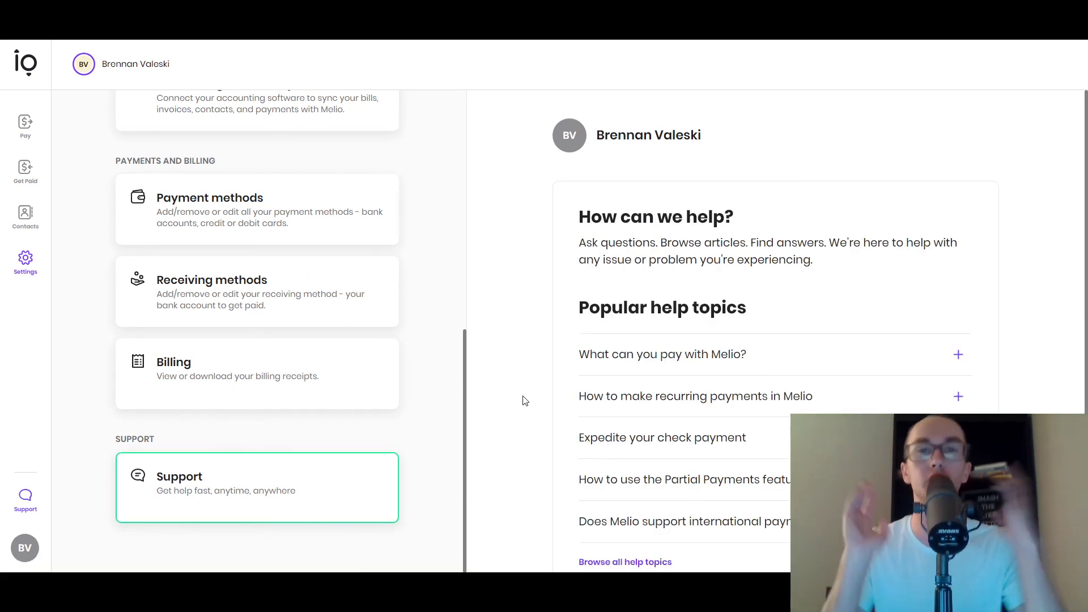
pyautogui.scroll(-4, 522, 395)
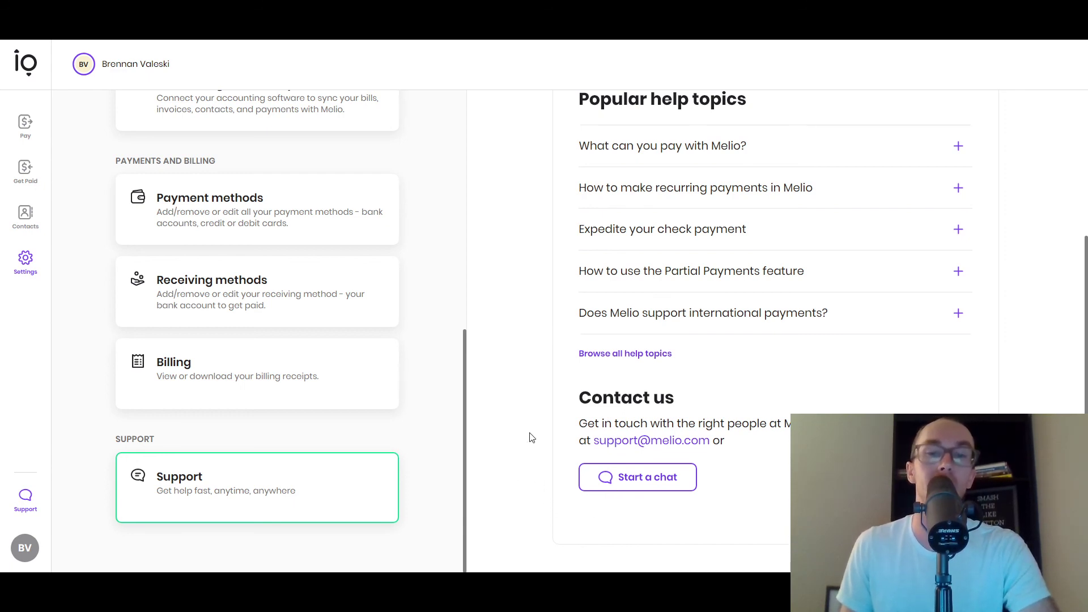
pyautogui.scroll(1, 509, 489)
pyautogui.scroll(4, 508, 487)
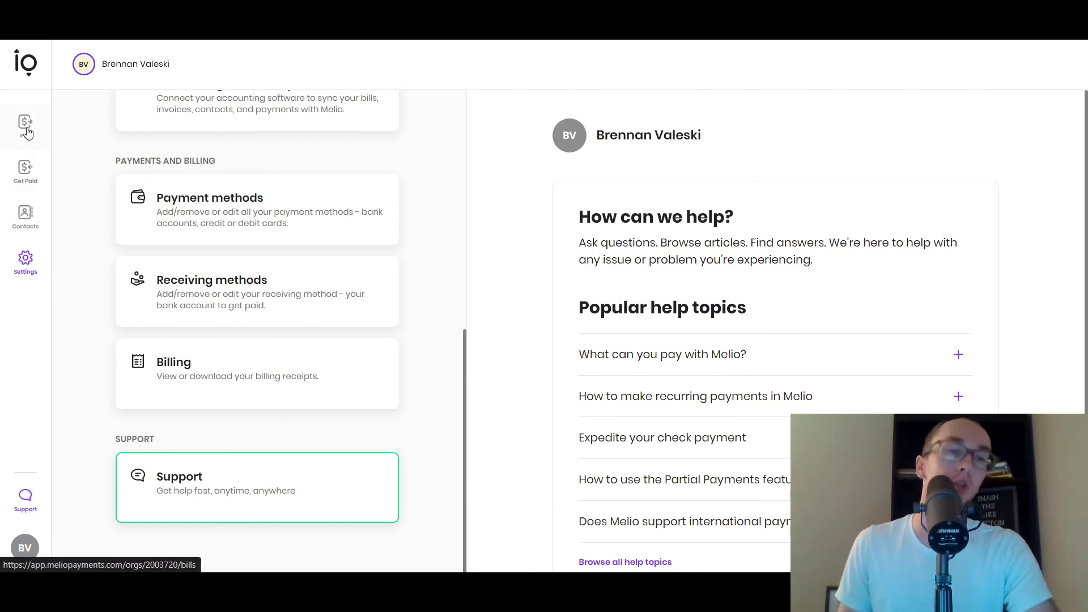
pyautogui.click(83, 145)
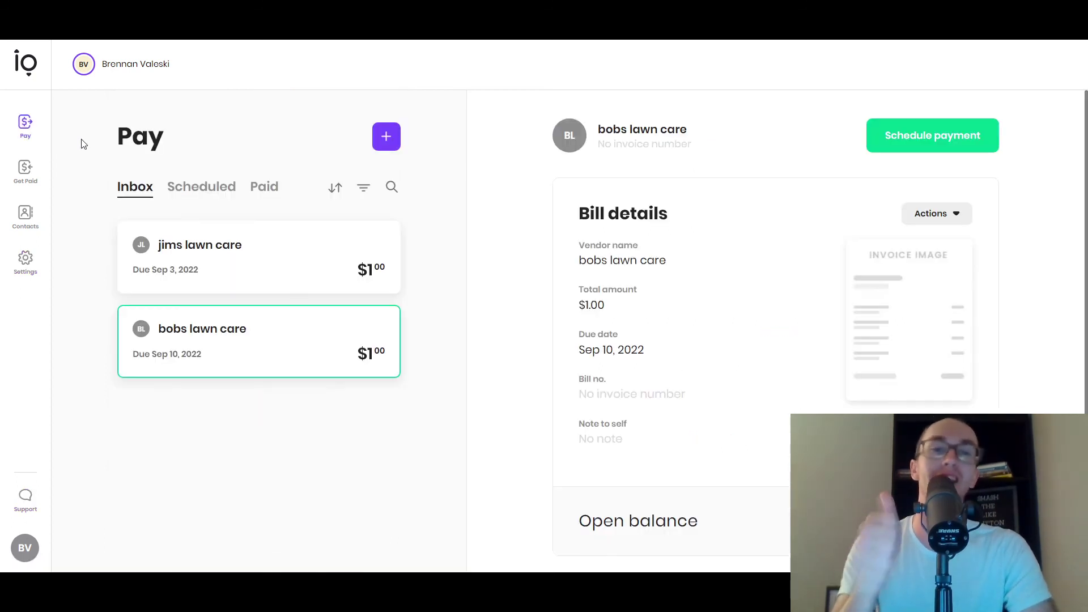